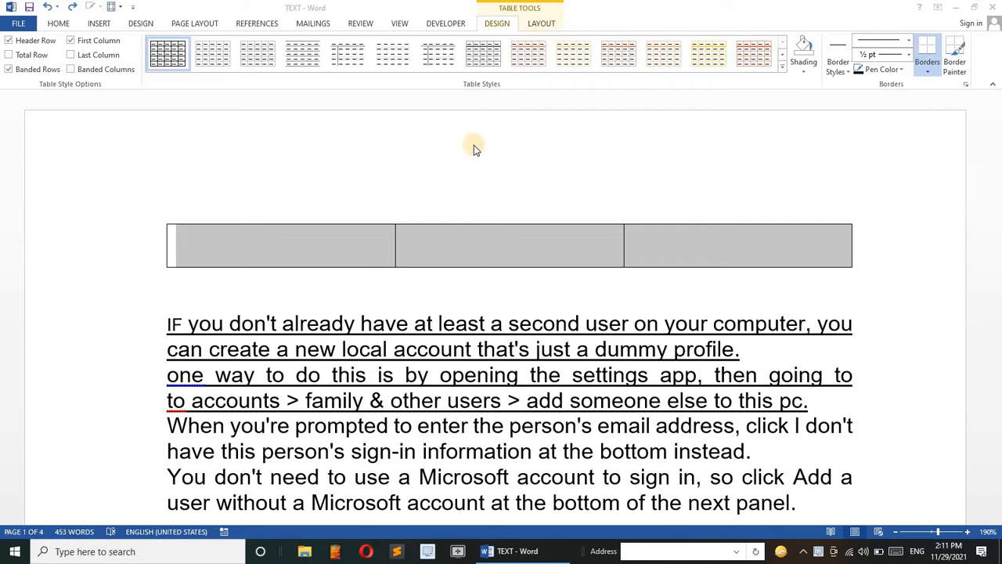
Apply a light grid table style with orange-red accents to the three-column table and fill its first row with S, A and L.
click(309, 245)
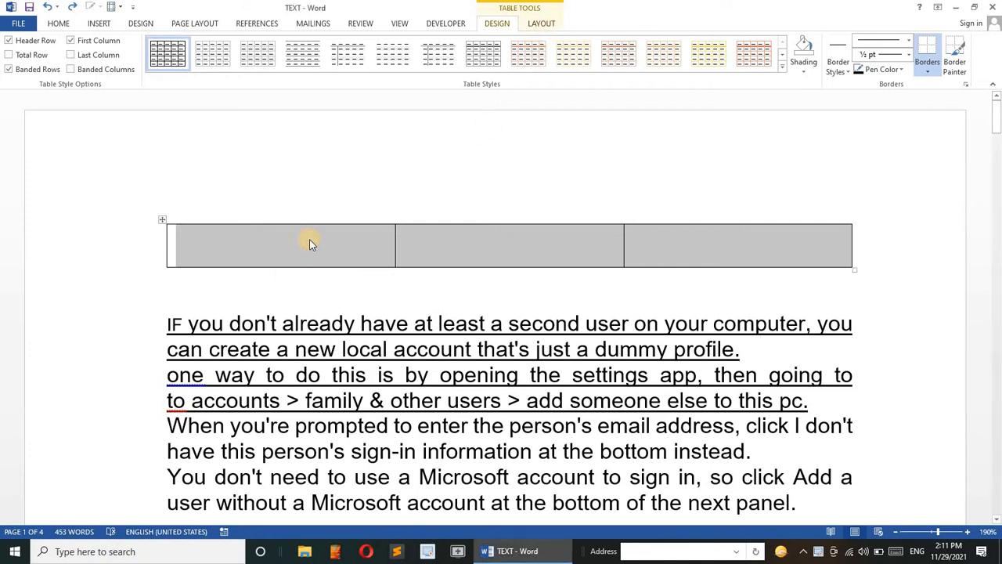
click(631, 61)
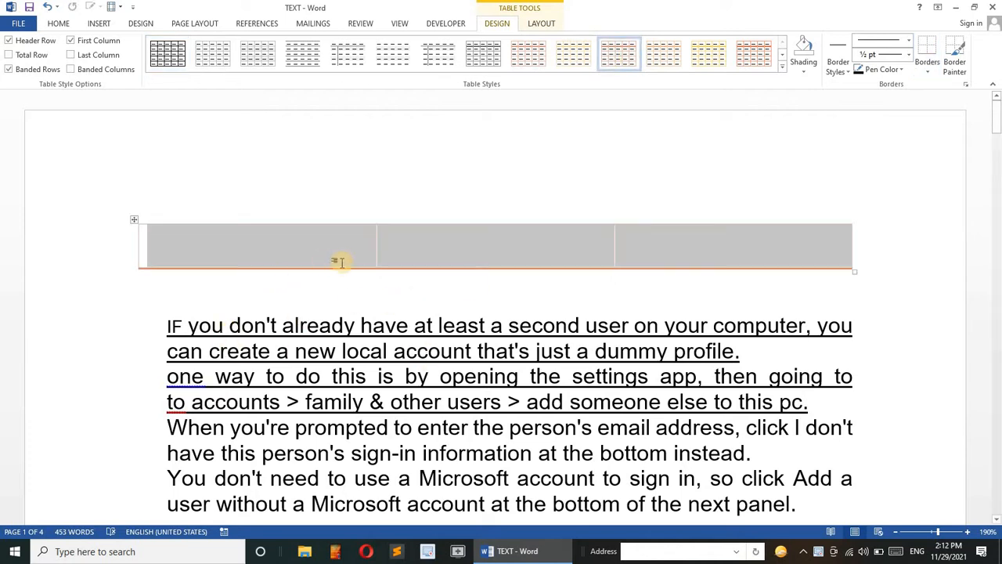
text(S )
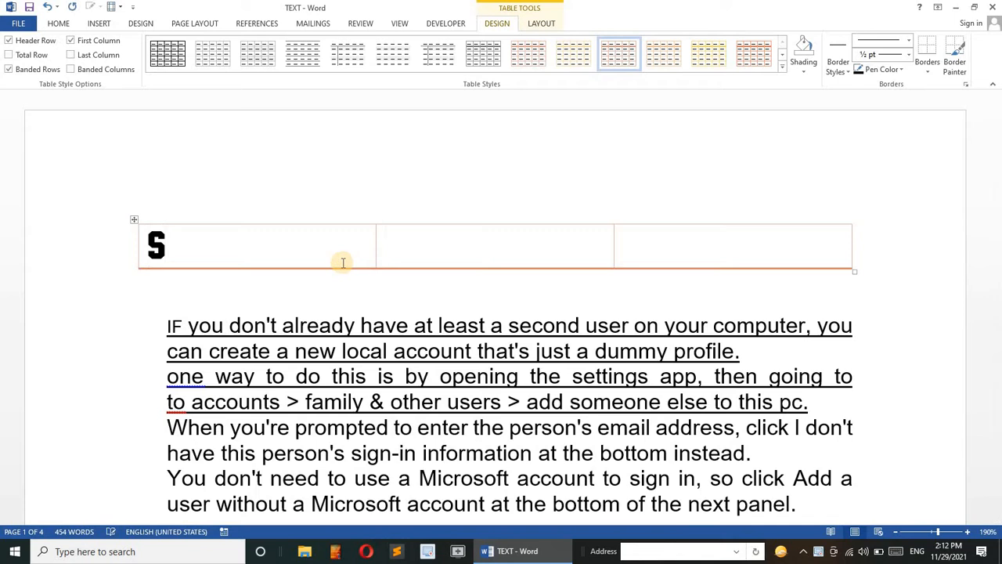
text(A)
key(Tab)
text(L)
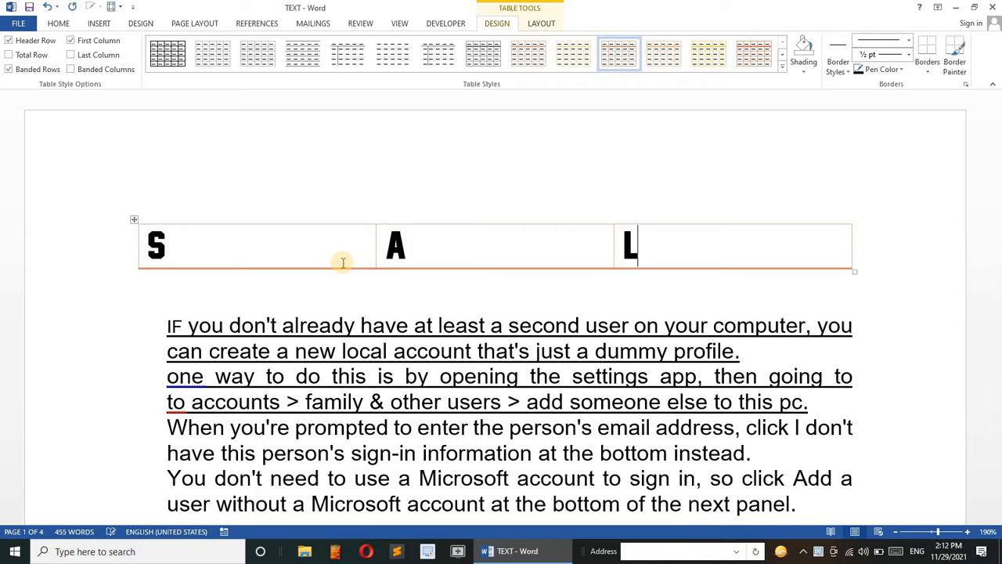
Add two table rows, entering L in the first column and WW in the third, and QRKLR in the last row's first column.
key(Tab)
text(L)
key(Tab)
key(Tab)
text(WW)
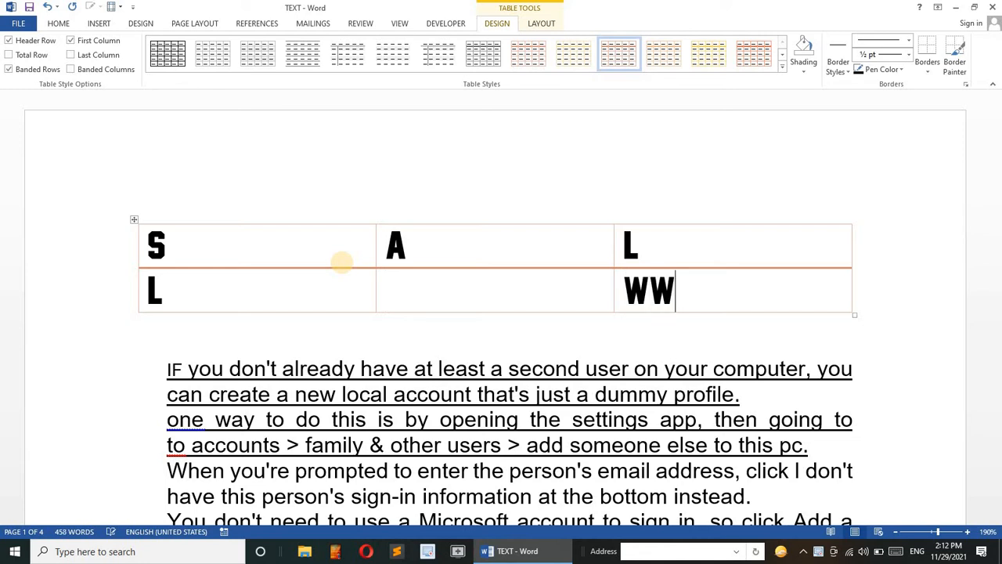
key(Tab)
text(QRKLR)
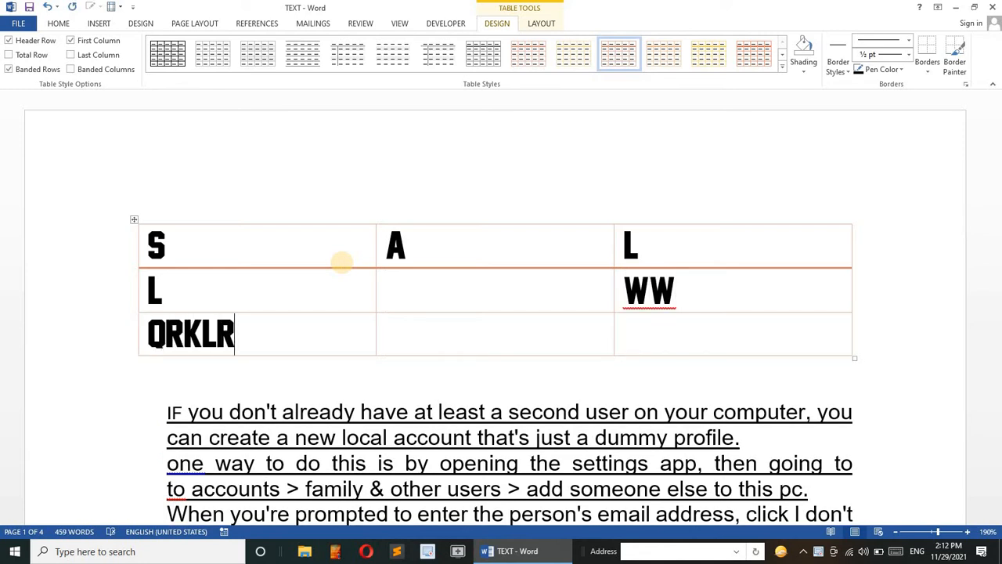
Try a light black grid style on the whole table, followed by the solid black list table style.
click(136, 223)
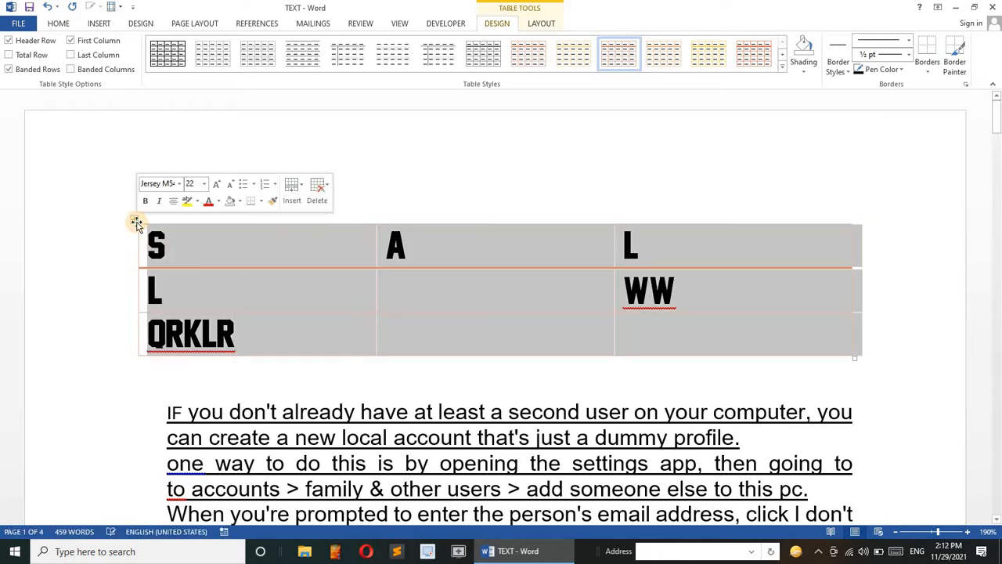
click(495, 52)
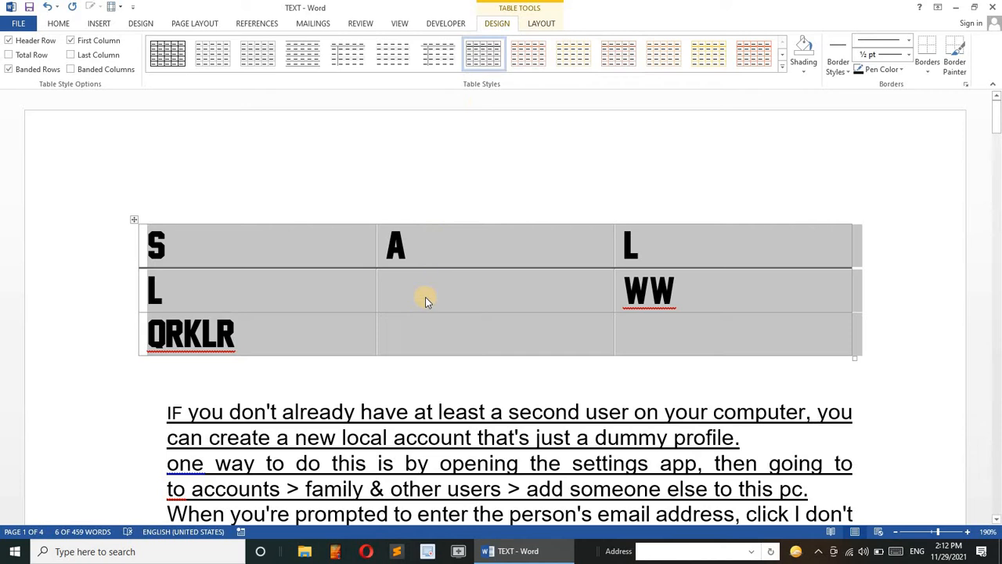
click(785, 69)
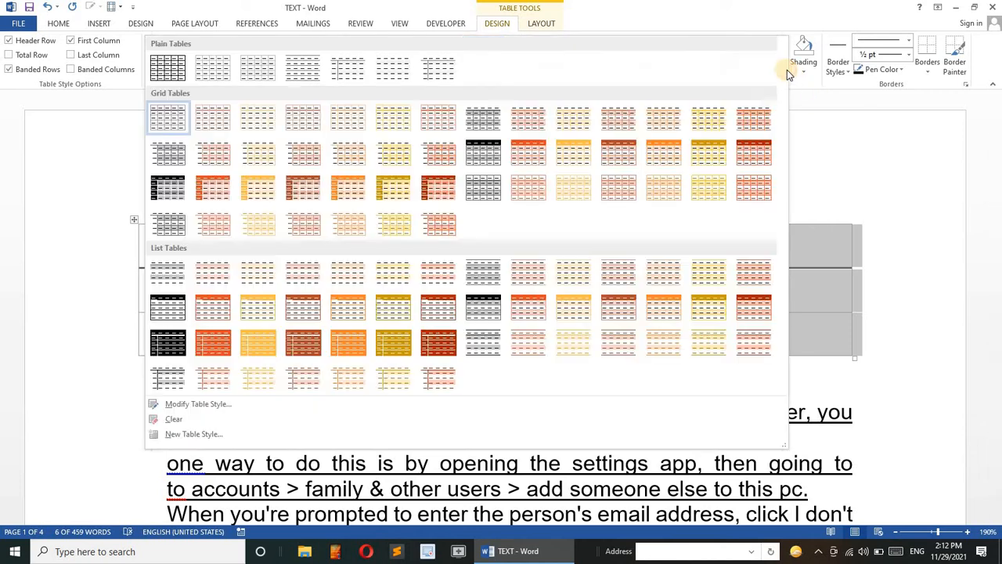
click(171, 347)
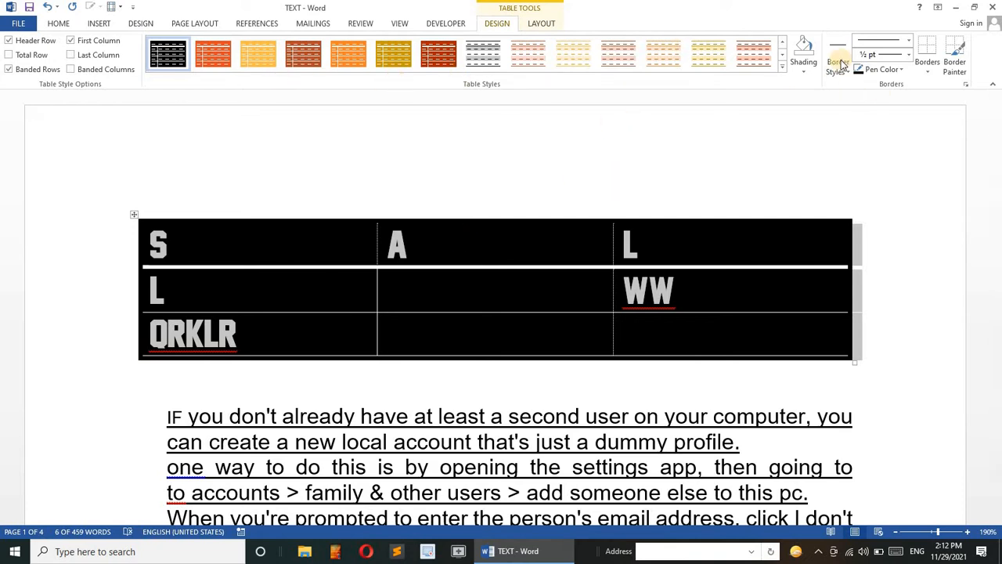
Apply the plain black table grid style to the whole table.
click(780, 67)
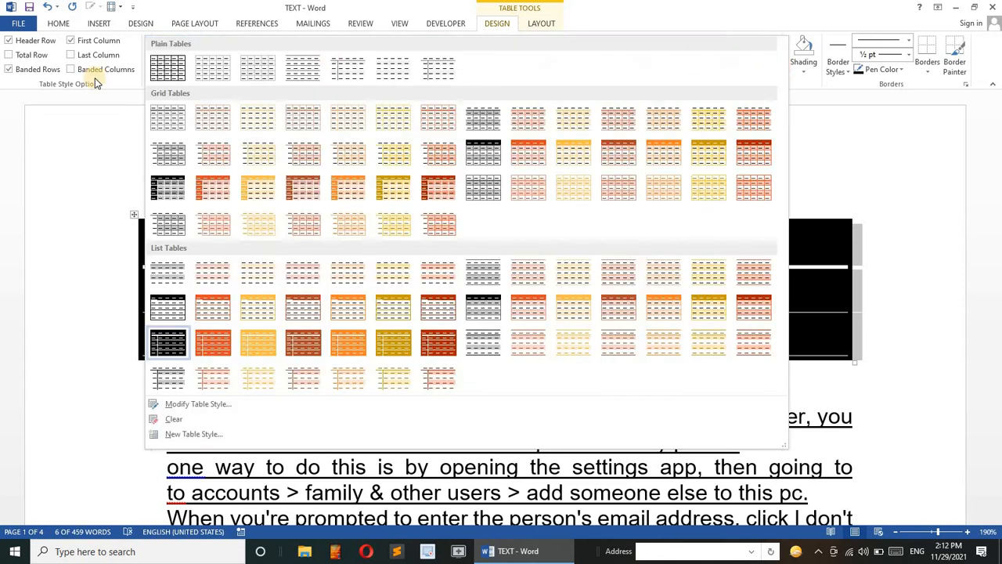
click(164, 73)
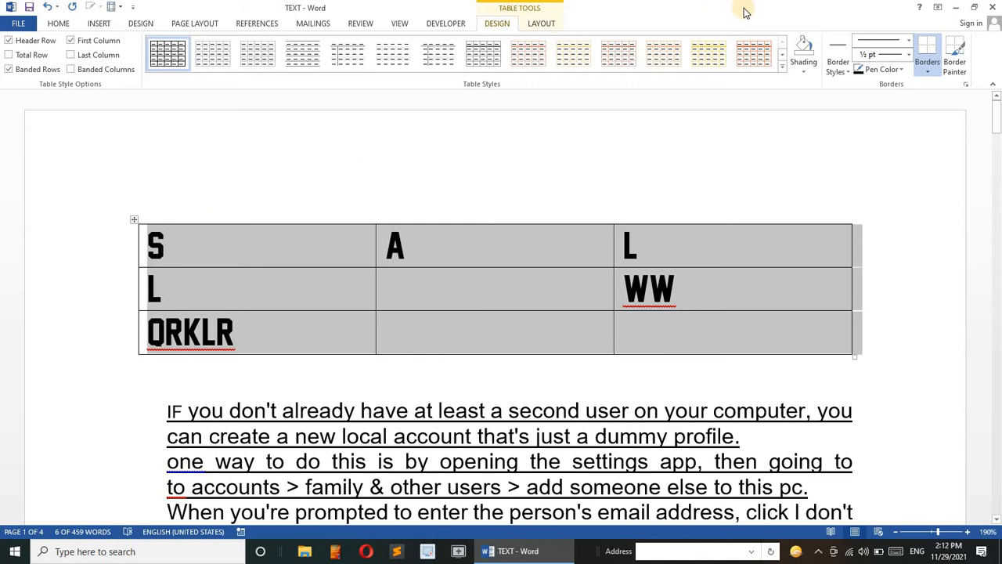
Paint the table's top border with the orange ½ pt double-line border style.
click(802, 76)
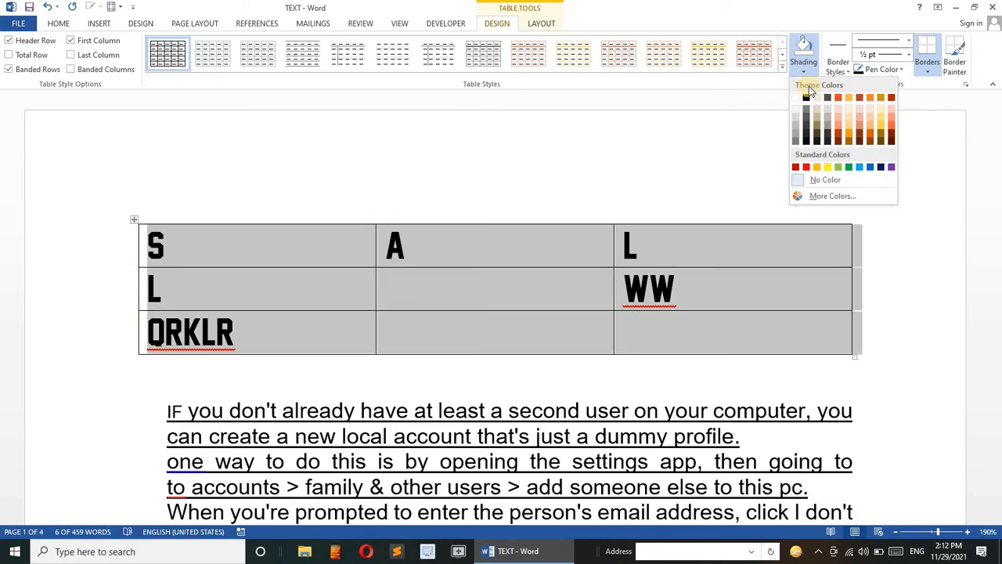
click(845, 74)
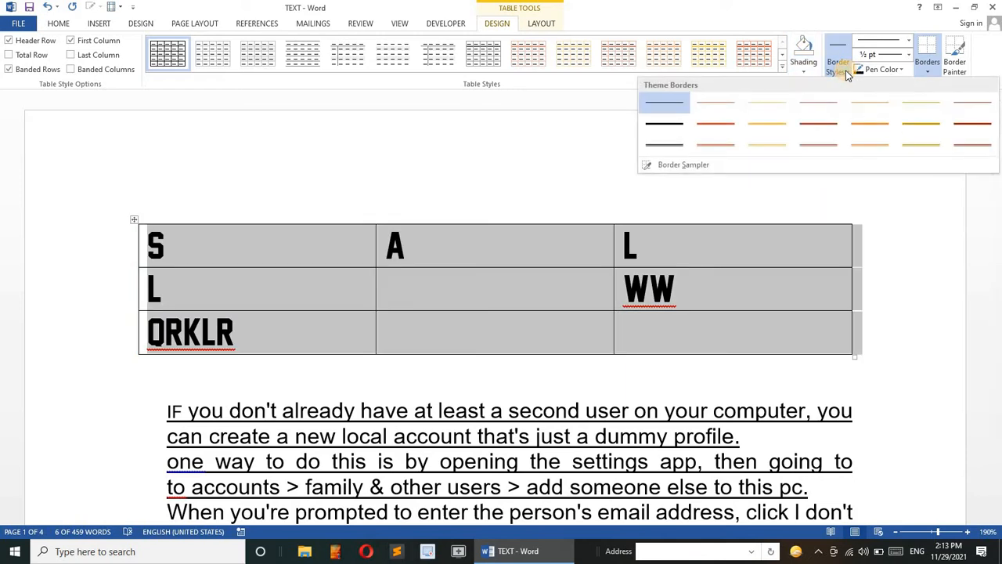
click(717, 143)
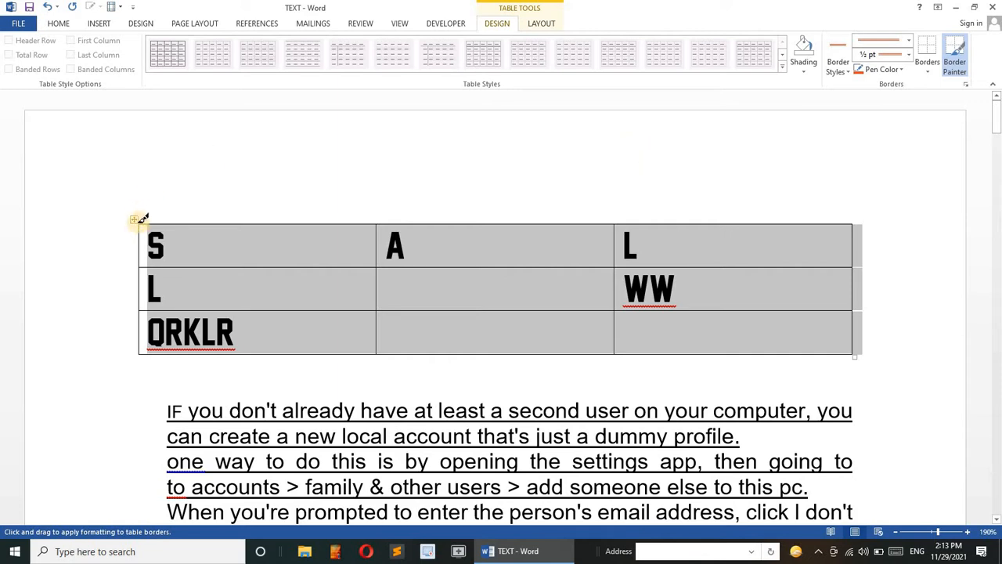
mouse_move(141, 219)
mouse_down()
mouse_move(419, 232)
mouse_move(657, 223)
mouse_move(827, 232)
mouse_move(856, 248)
mouse_move(853, 221)
mouse_move(845, 252)
mouse_move(342, 253)
mouse_move(376, 265)
mouse_up()
mouse_move(138, 219)
mouse_down()
mouse_move(373, 199)
mouse_move(811, 193)
mouse_move(861, 208)
mouse_move(852, 224)
mouse_up()
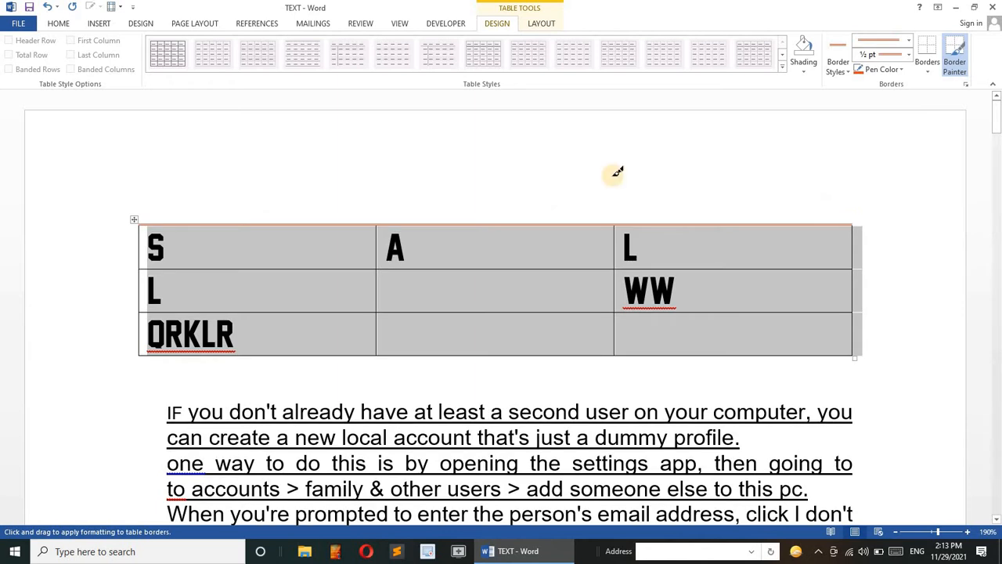
Paint the table's bottom border with the black 1 ½ pt single-line border style.
click(839, 78)
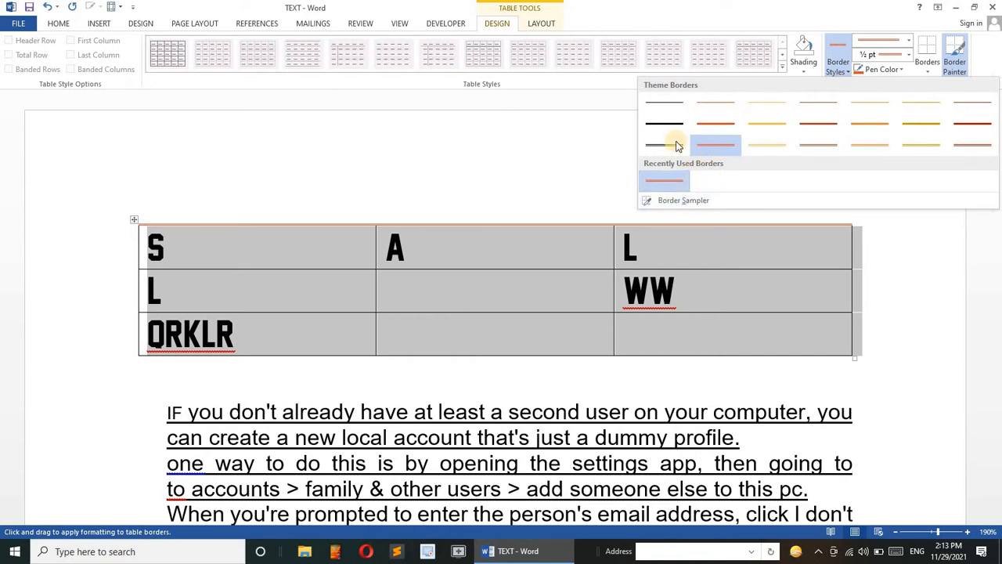
click(663, 125)
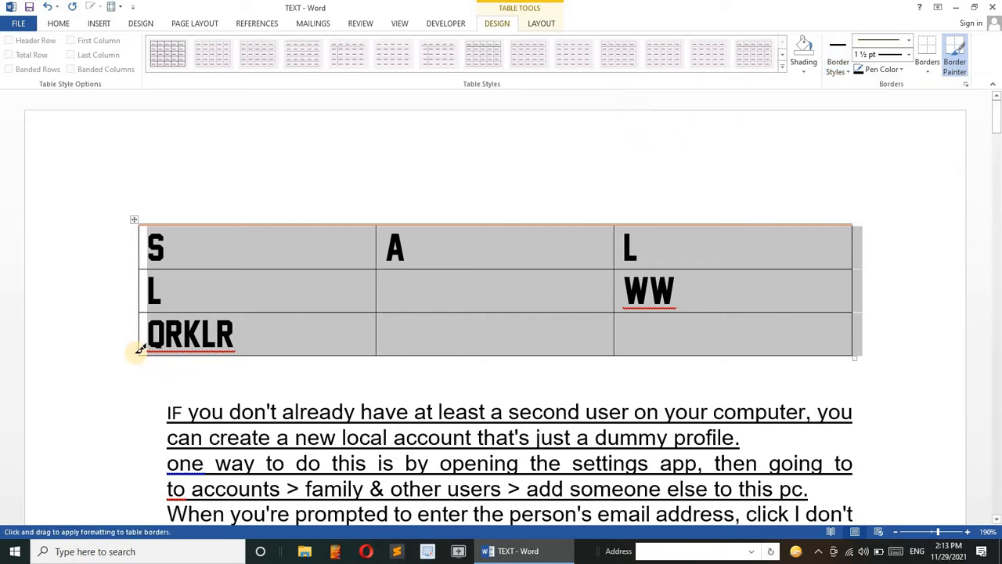
drag(139, 350, 843, 352)
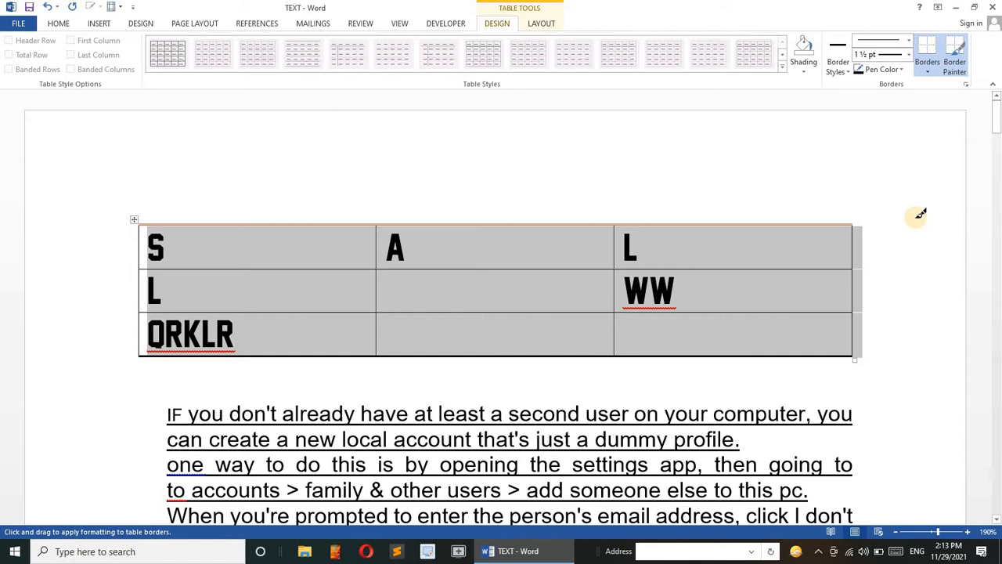
Paint both inner vertical borders and the horizontal border below the first row with a dark blue 6 pt pen.
click(902, 70)
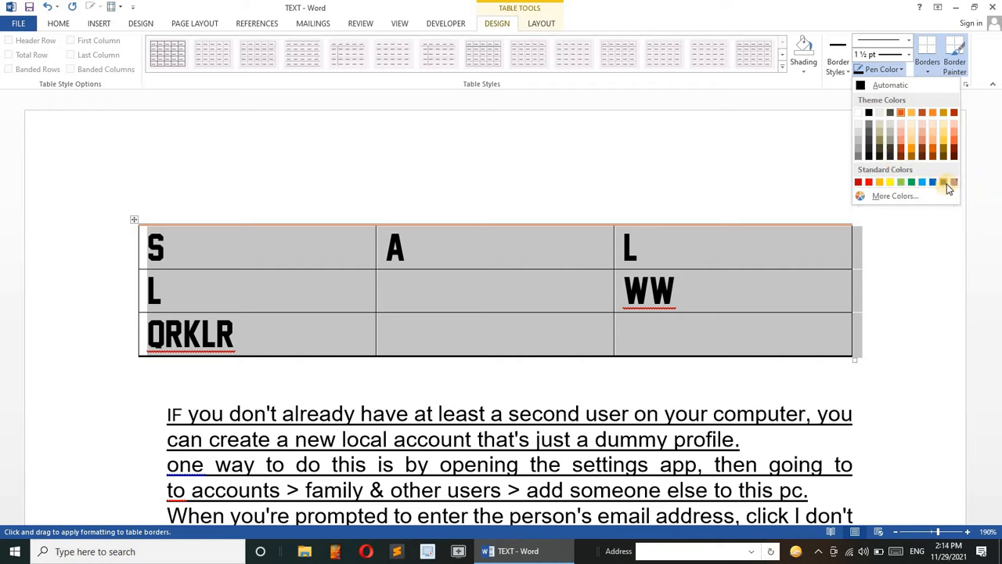
click(944, 183)
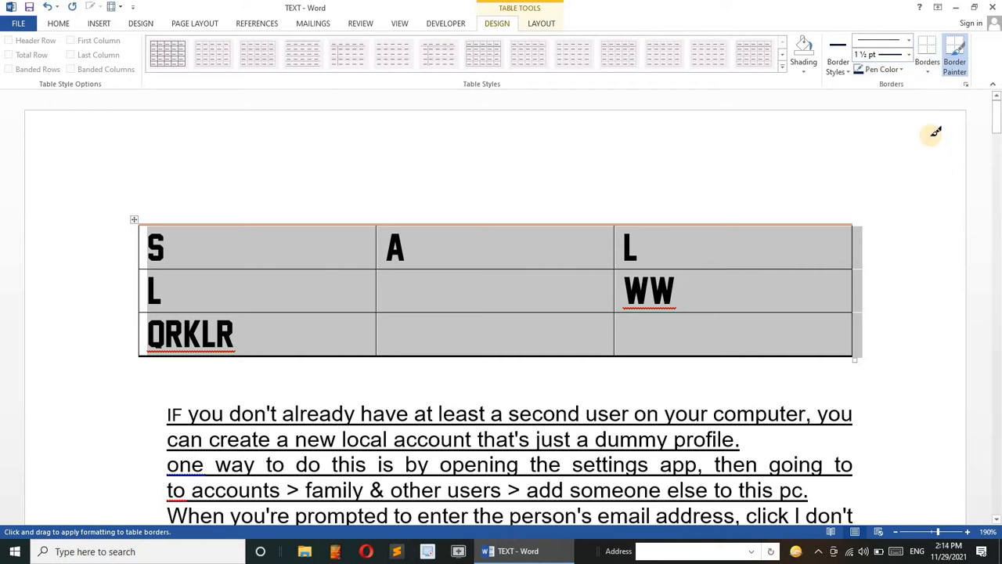
click(911, 55)
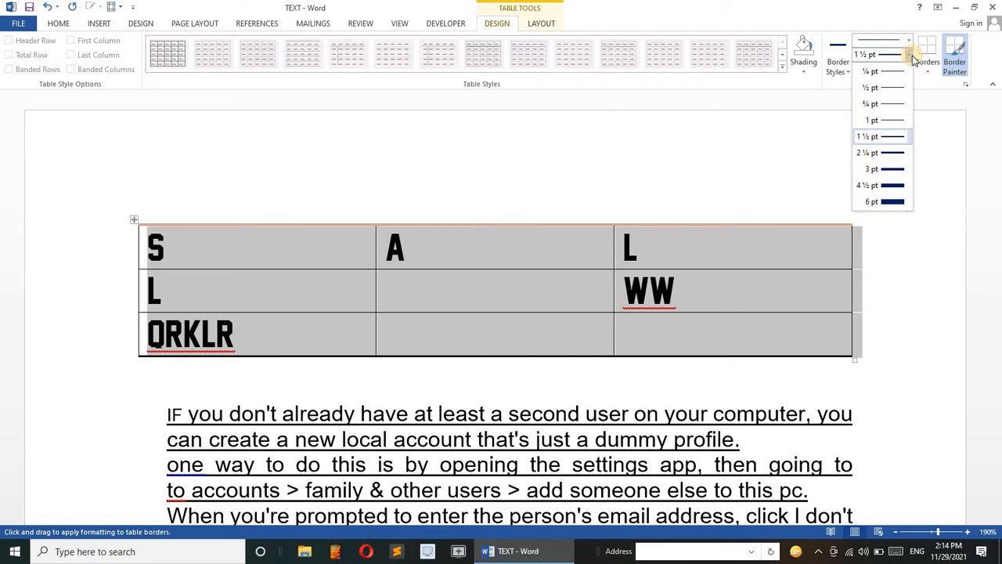
click(890, 201)
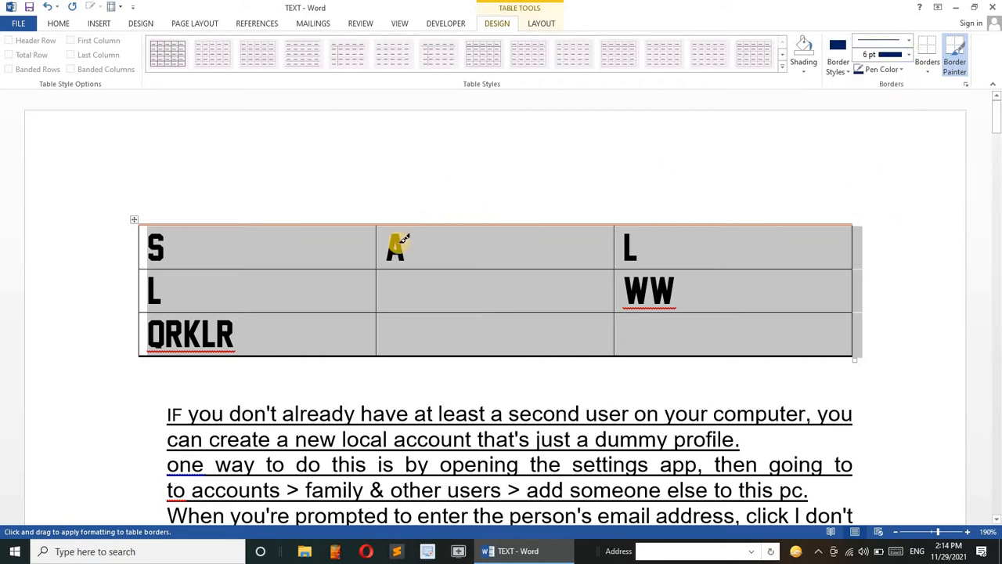
drag(380, 221, 381, 340)
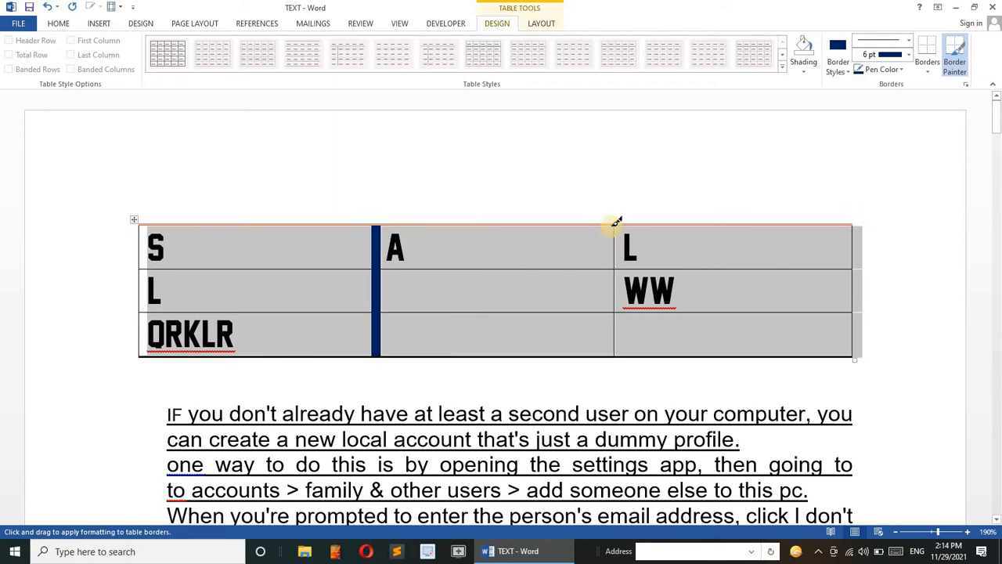
drag(614, 224, 614, 356)
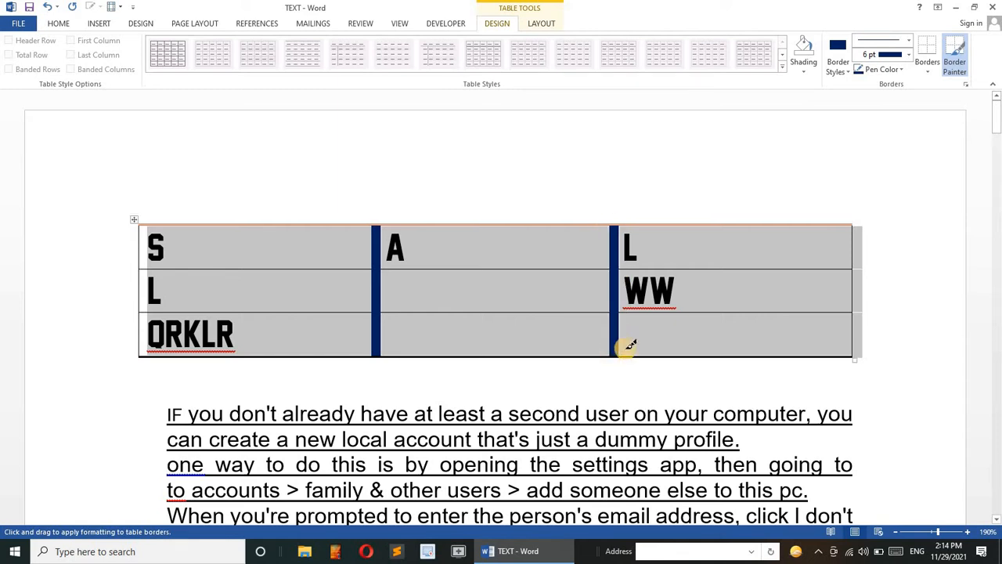
mouse_move(733, 270)
mouse_down()
mouse_move(837, 271)
mouse_move(864, 259)
mouse_move(848, 263)
mouse_up()
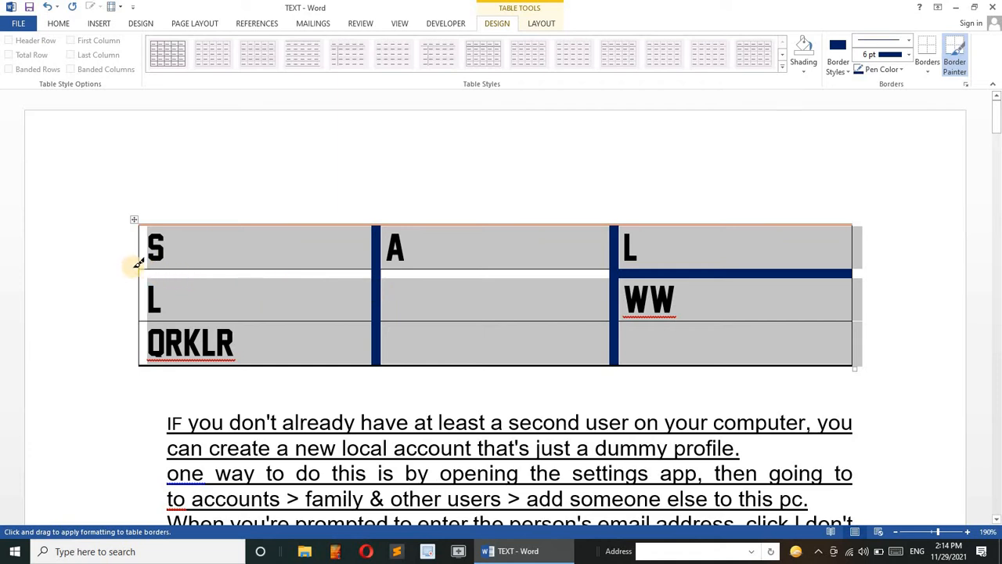
mouse_move(136, 262)
mouse_down()
mouse_move(289, 259)
mouse_move(311, 255)
mouse_move(309, 243)
mouse_move(318, 262)
mouse_move(530, 282)
mouse_move(640, 272)
mouse_up()
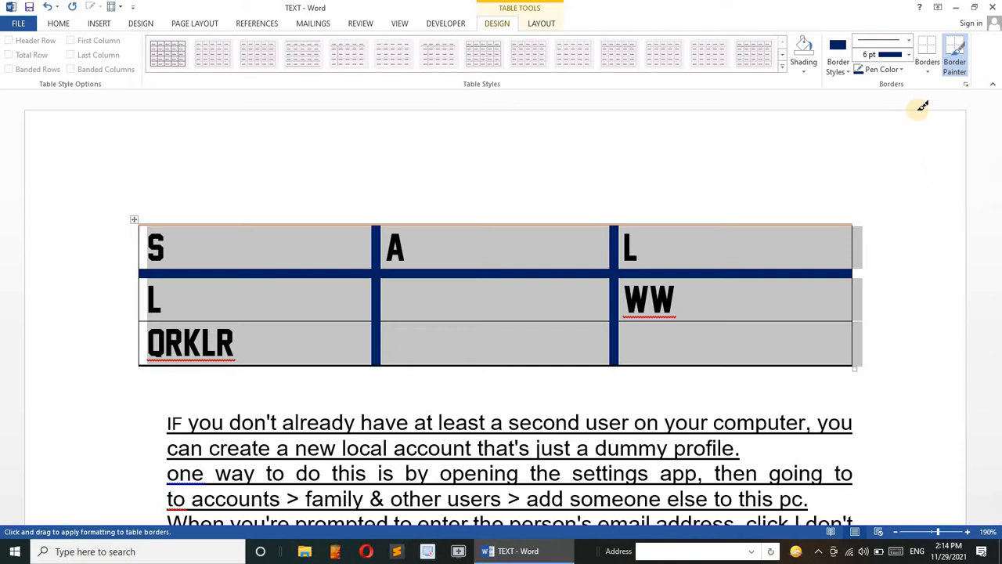
Apply the dark blue 6 pt line to all borders of the table.
click(932, 70)
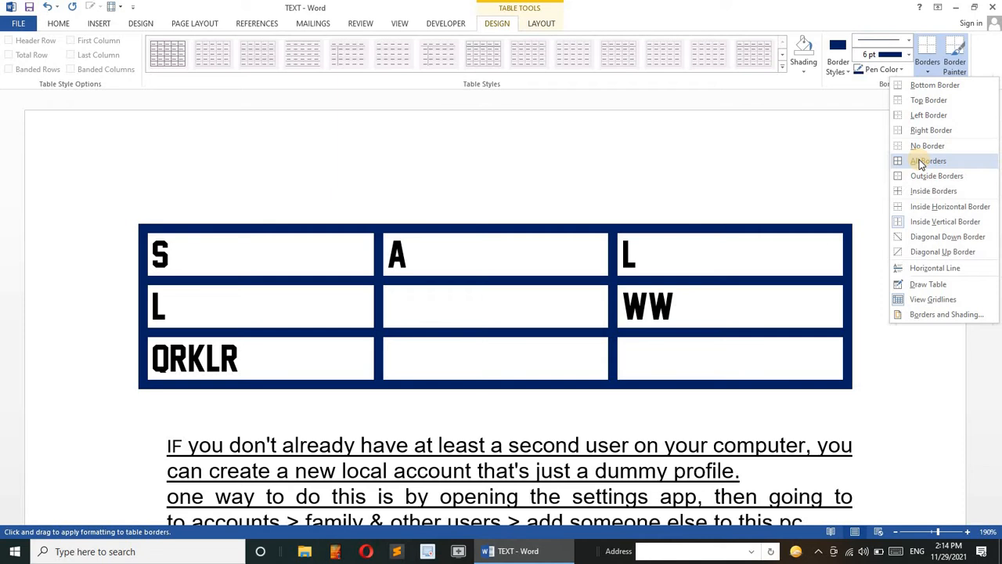
click(921, 162)
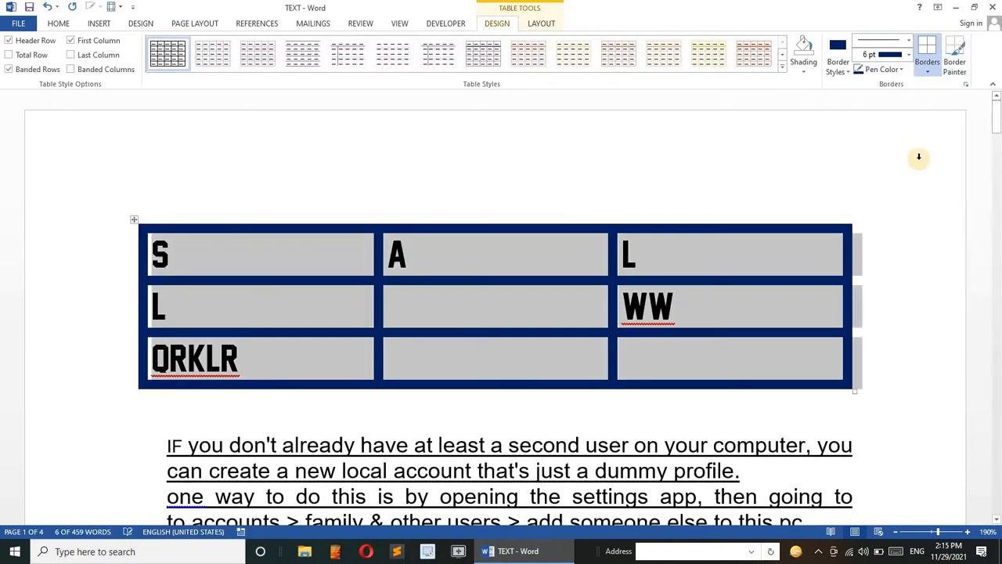
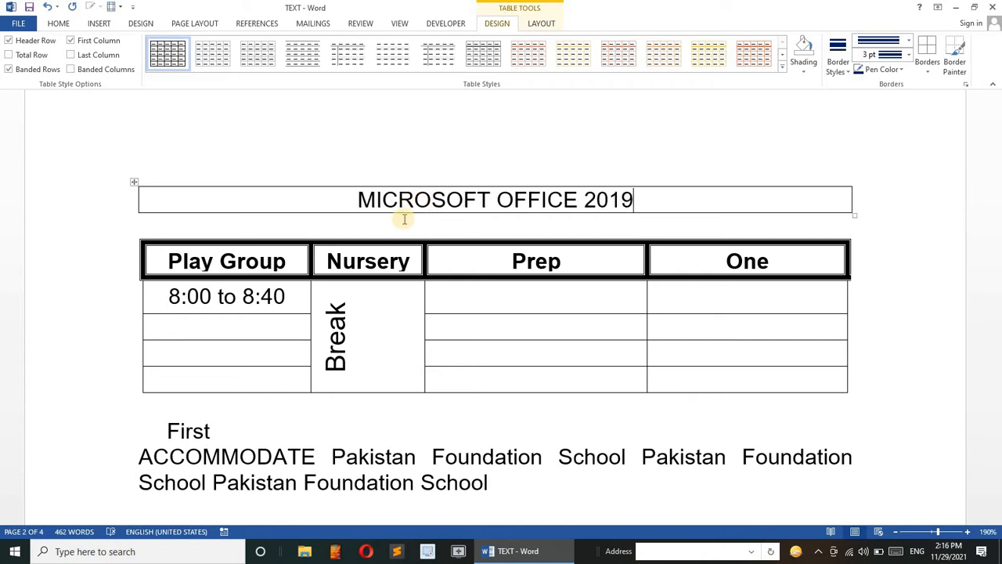
Set the font of the MICROSOFT OFFICE 2019 title in the single-cell table to Jersey M54.
triple_click(442, 201)
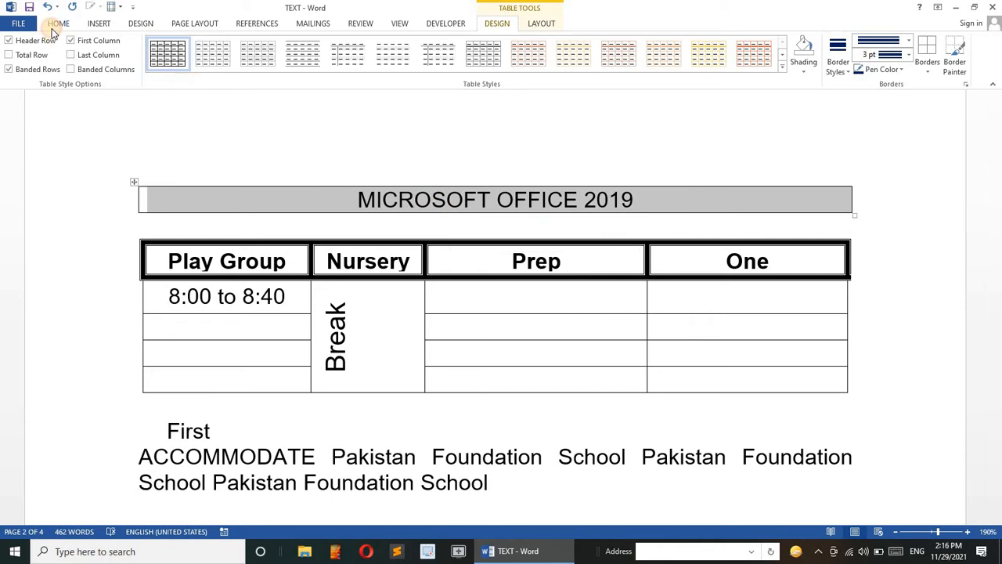
click(55, 24)
click(157, 47)
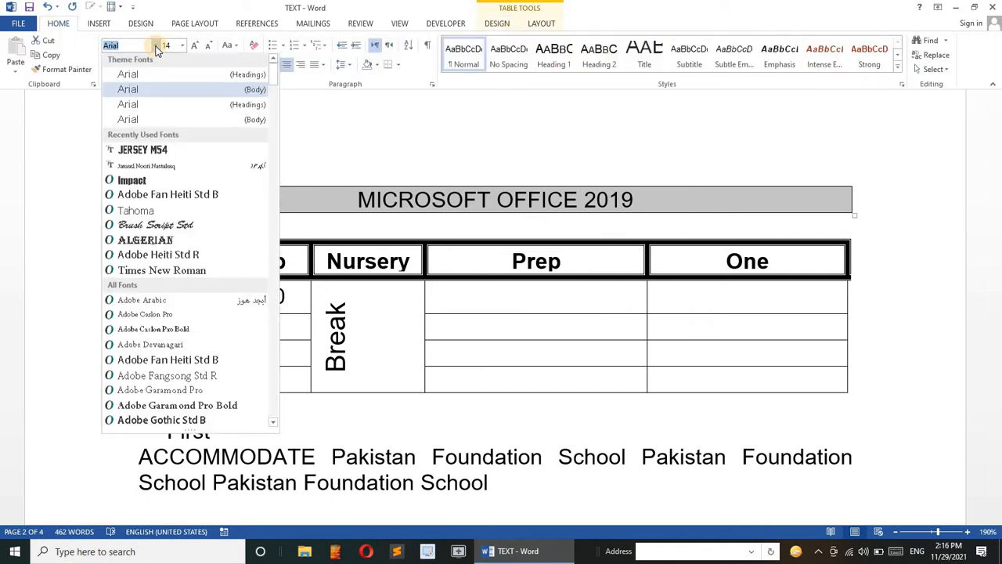
click(150, 147)
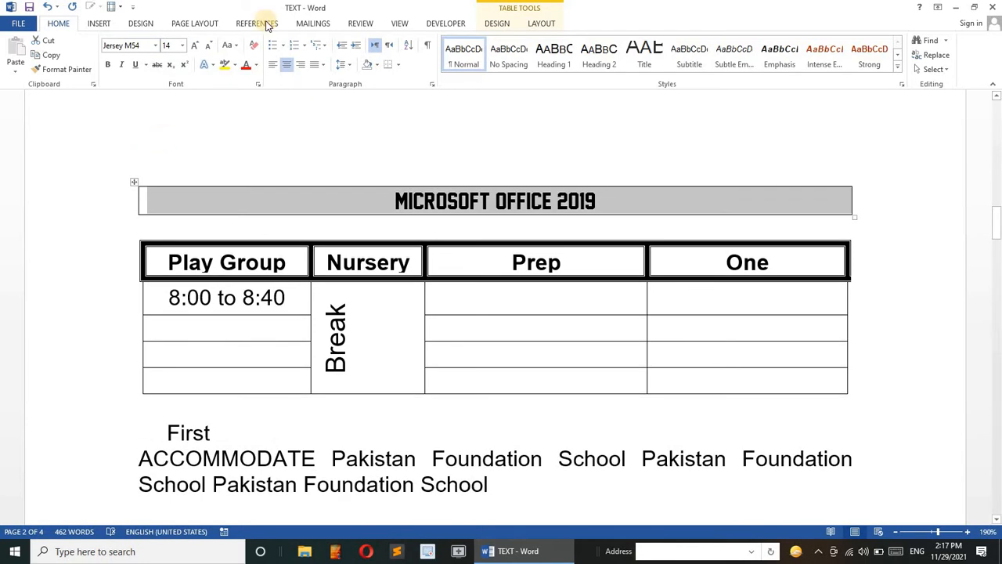
click(100, 23)
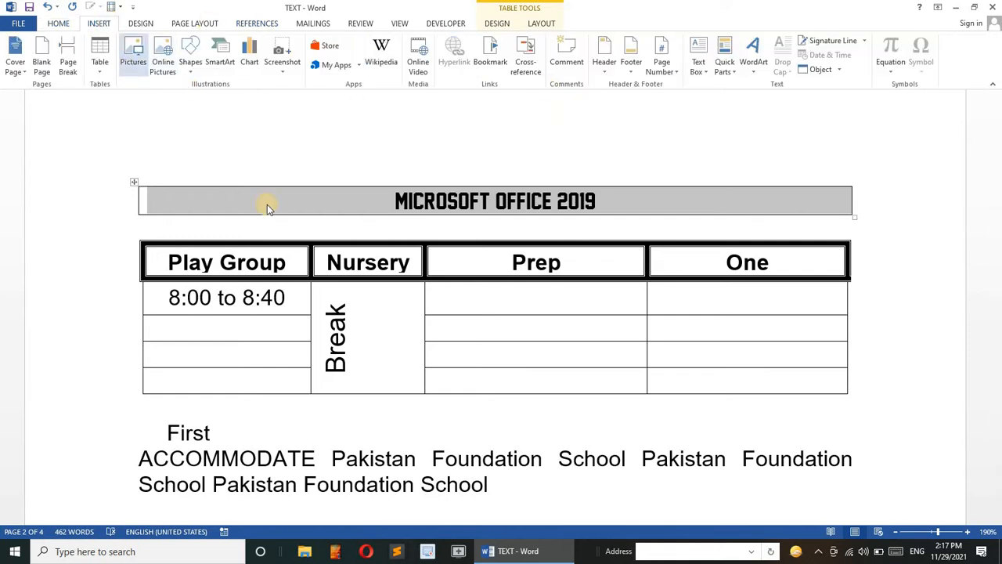
click(496, 23)
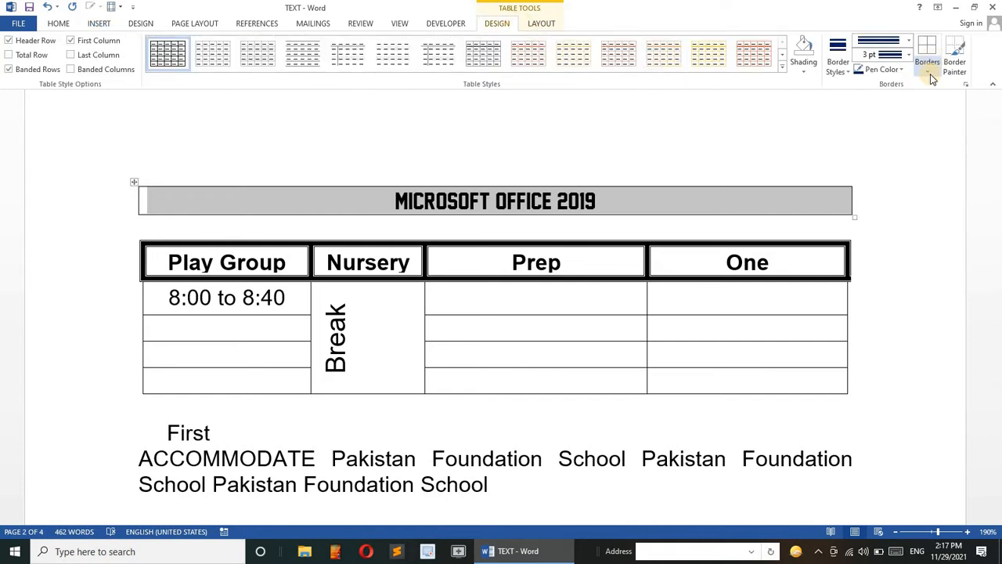
Apply the 3 pt multi-line style to all borders of the MICROSOFT OFFICE 2019 table in dark blue, and reapply it in black.
click(927, 70)
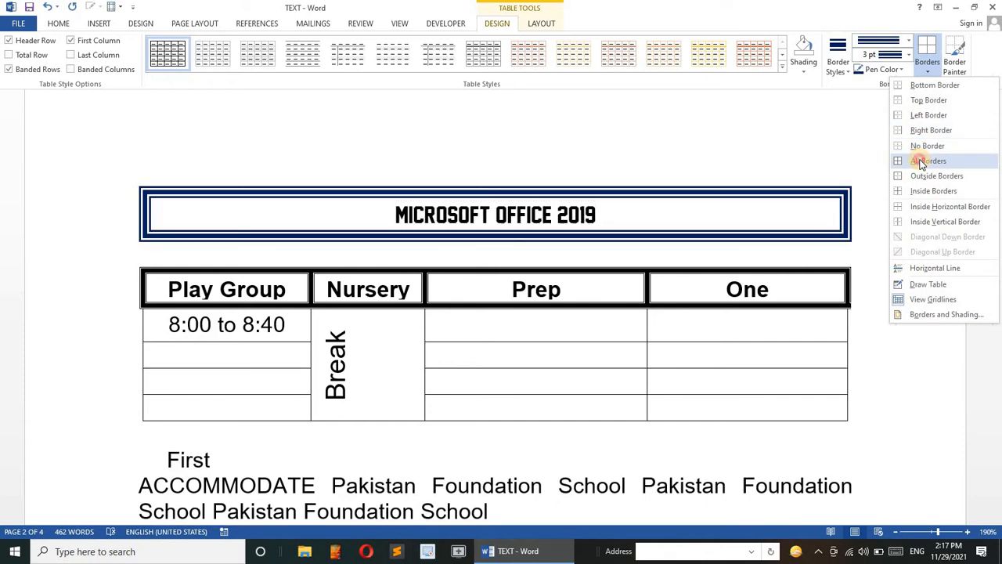
click(926, 161)
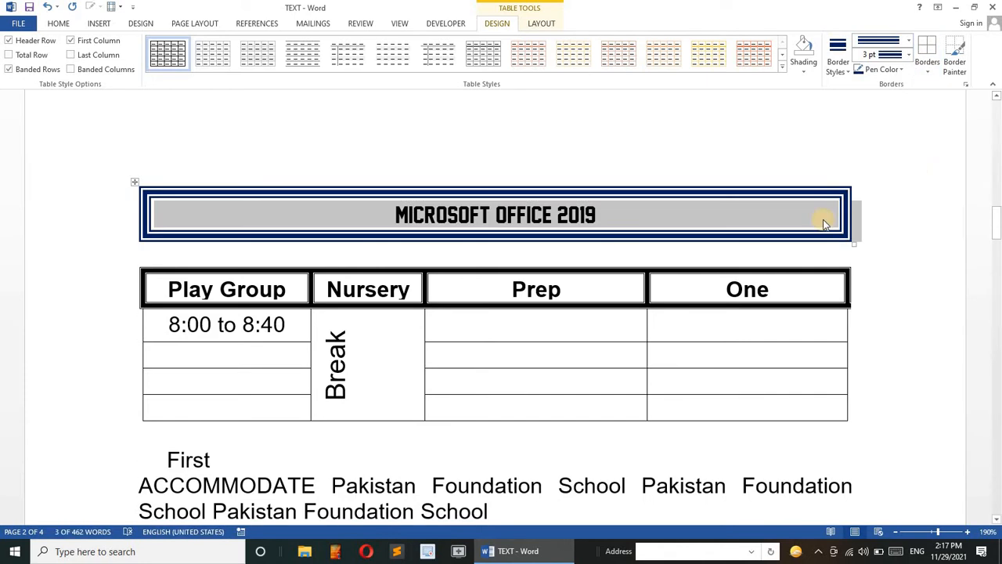
click(877, 73)
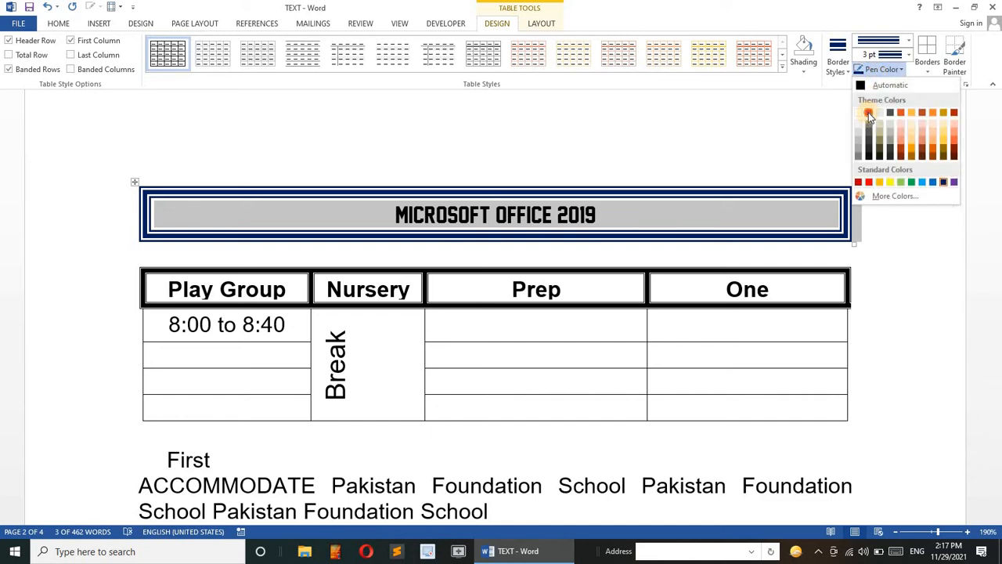
click(868, 114)
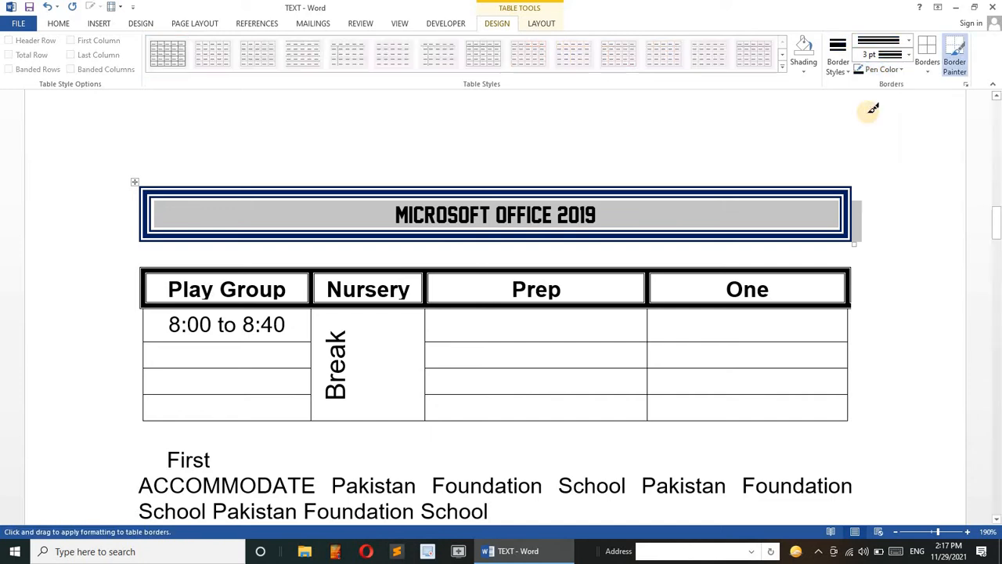
click(927, 65)
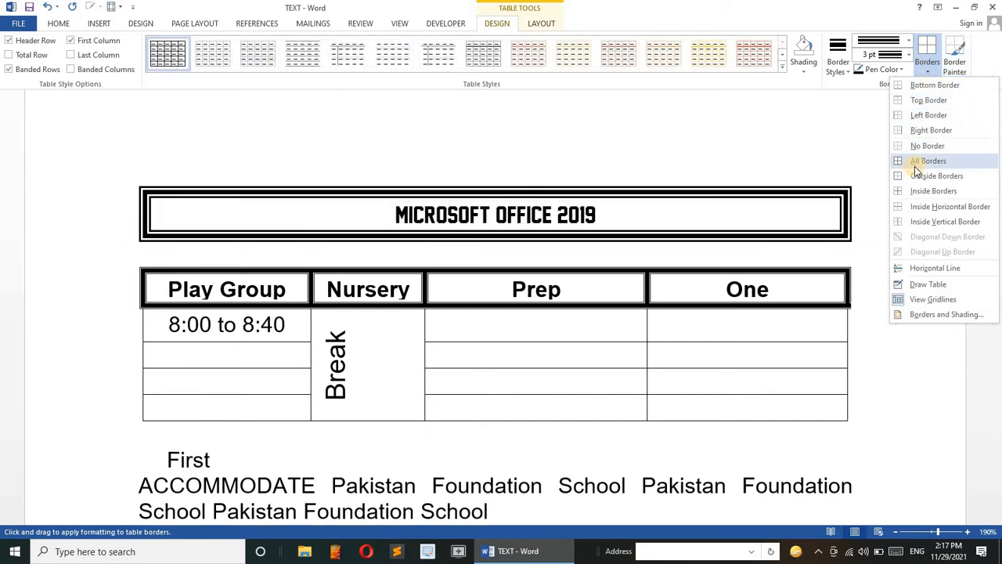
click(914, 165)
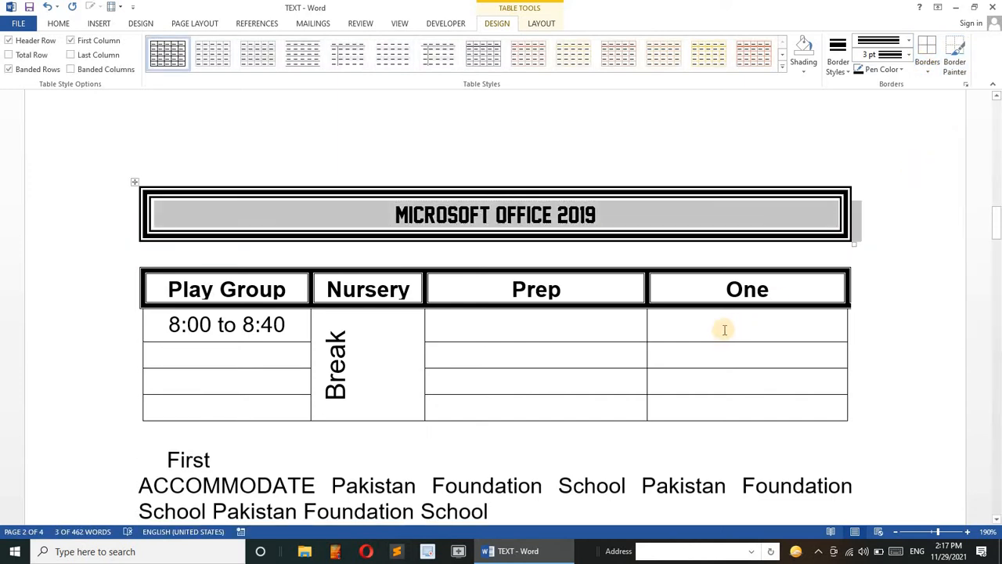
Enlarge the MICROSOFT OFFICE 2019 title text to 22 pt.
key(ctrl+bracketright)
key(ctrl+bracketright)
key(ctrl+bracketright)
key(ctrl+bracketright)
key(ctrl+bracketright)
key(ctrl+bracketright)
key(ctrl+bracketright)
key(ctrl+bracketright)
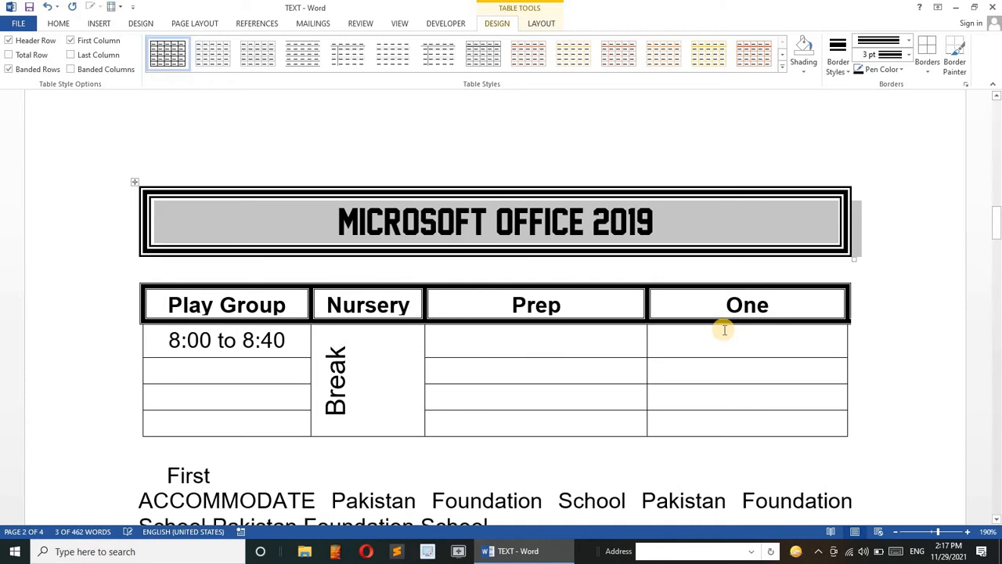
Place the cursor in the empty cell below One and compare the table selection options with the document's general selection options.
click(724, 329)
scroll(724, 330, down, 2)
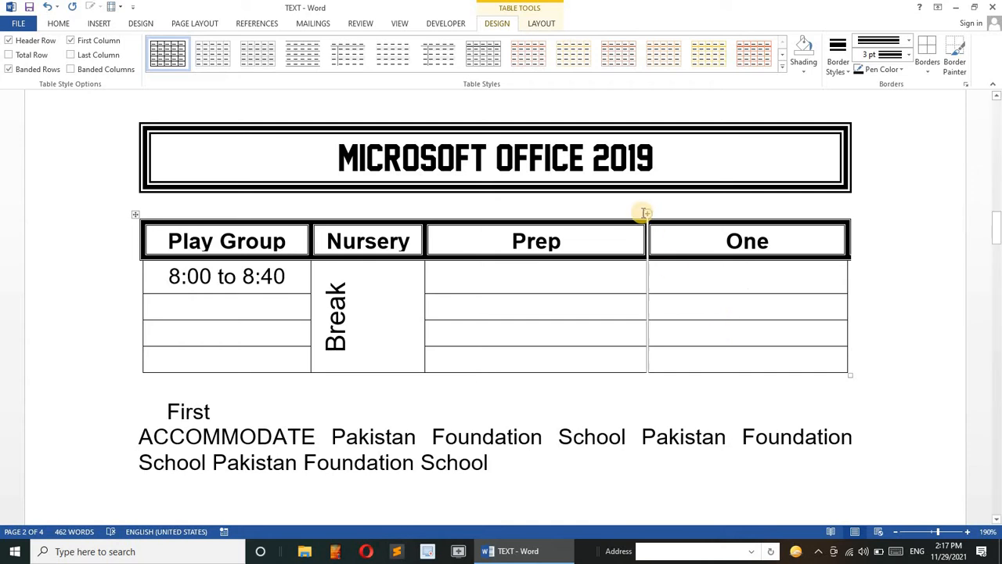
click(540, 24)
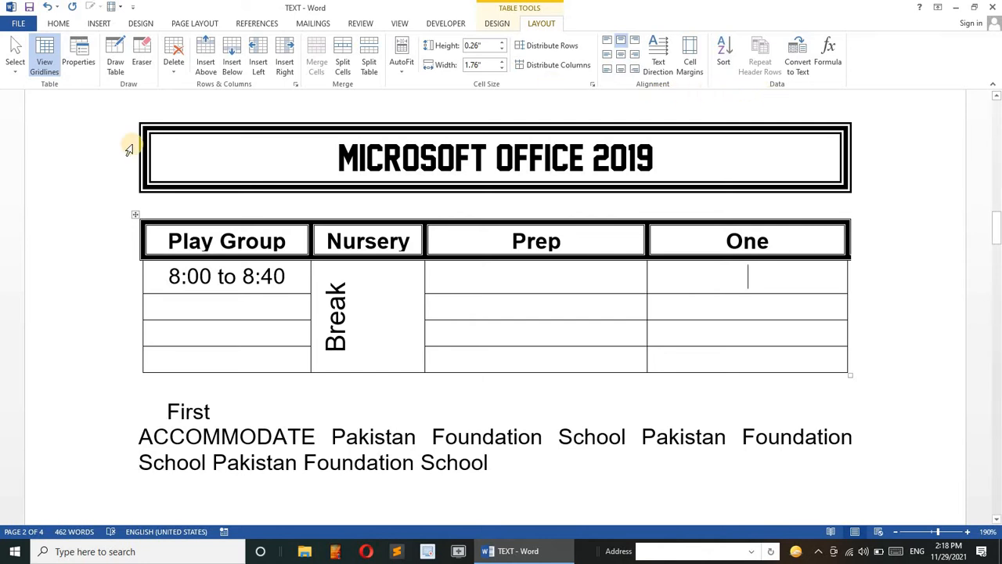
click(17, 72)
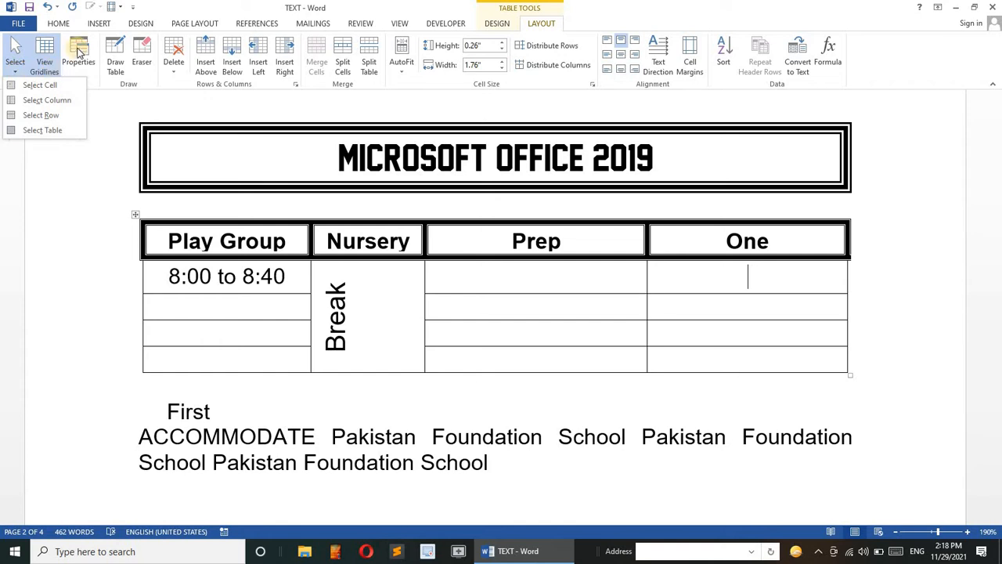
click(57, 24)
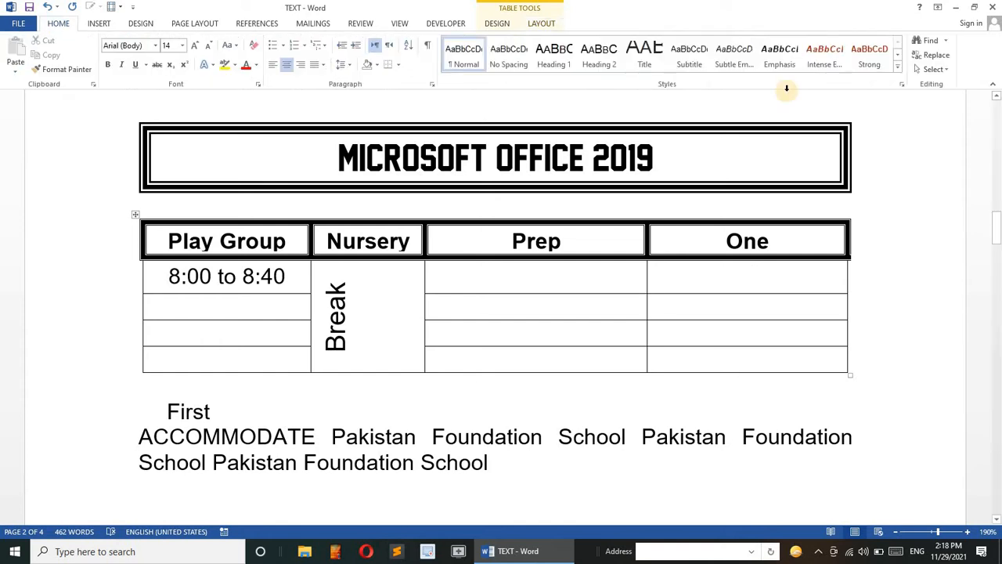
click(936, 69)
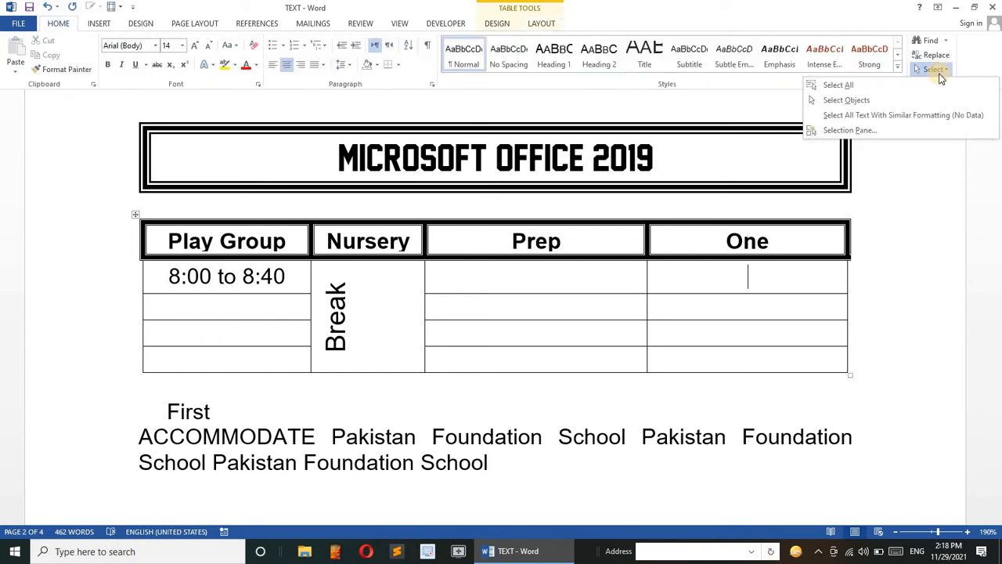
click(935, 70)
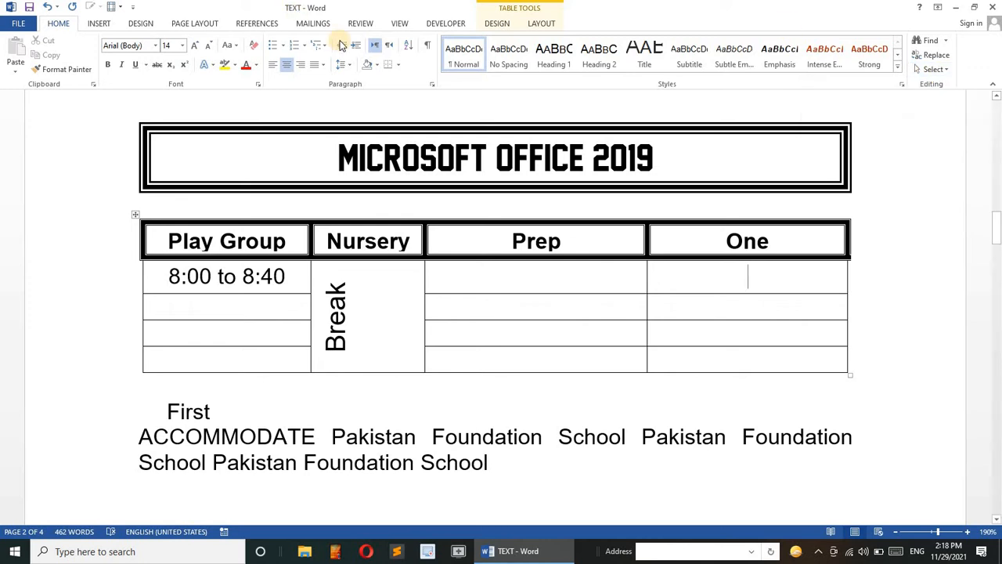
click(537, 24)
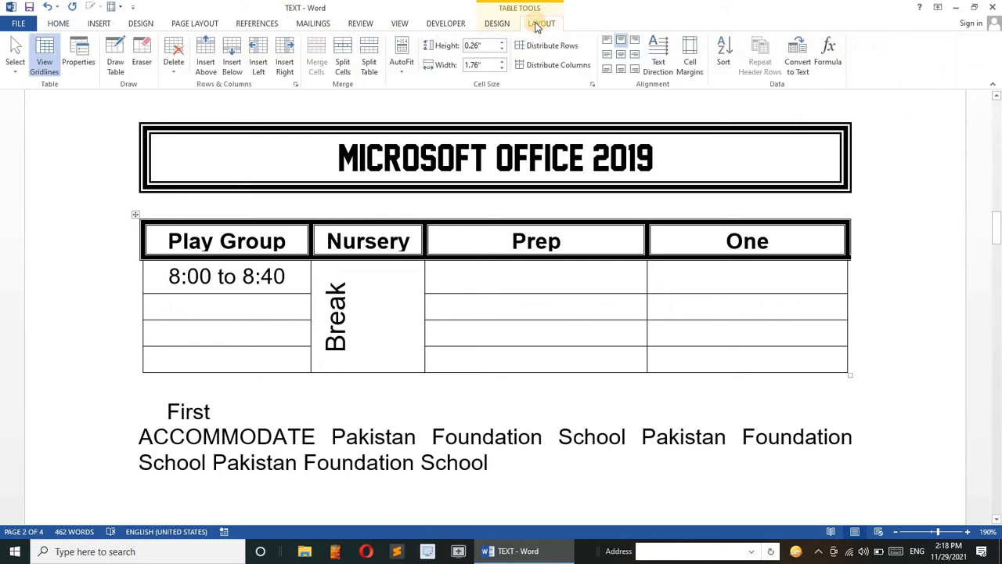
Select the empty cell below the One heading with Select Cell, and clear the selection.
click(14, 69)
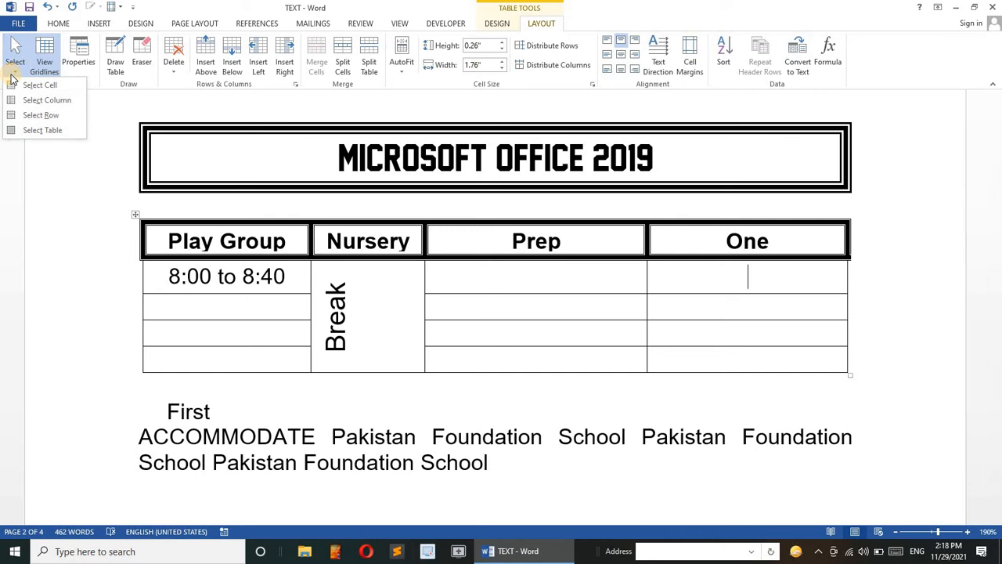
click(17, 86)
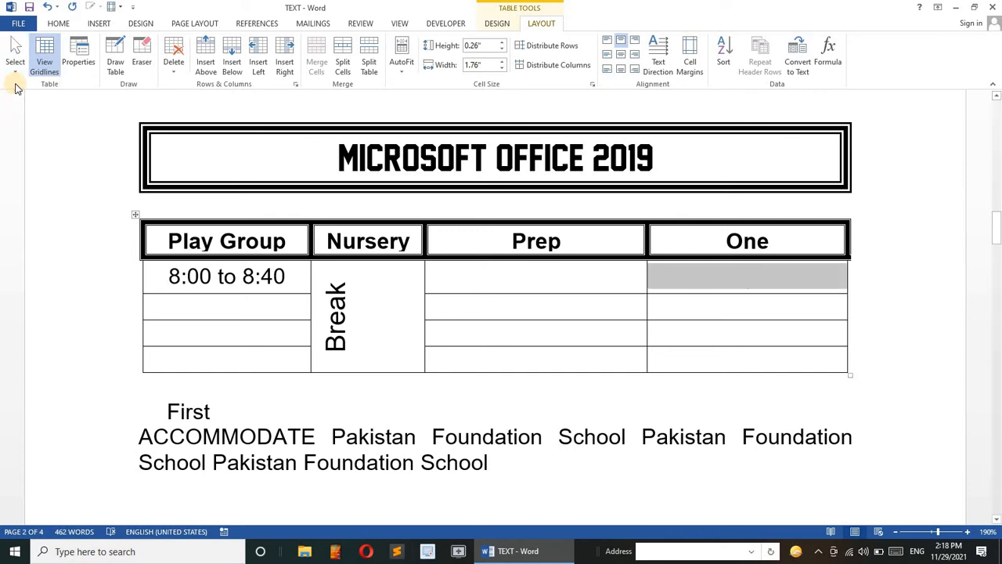
click(671, 286)
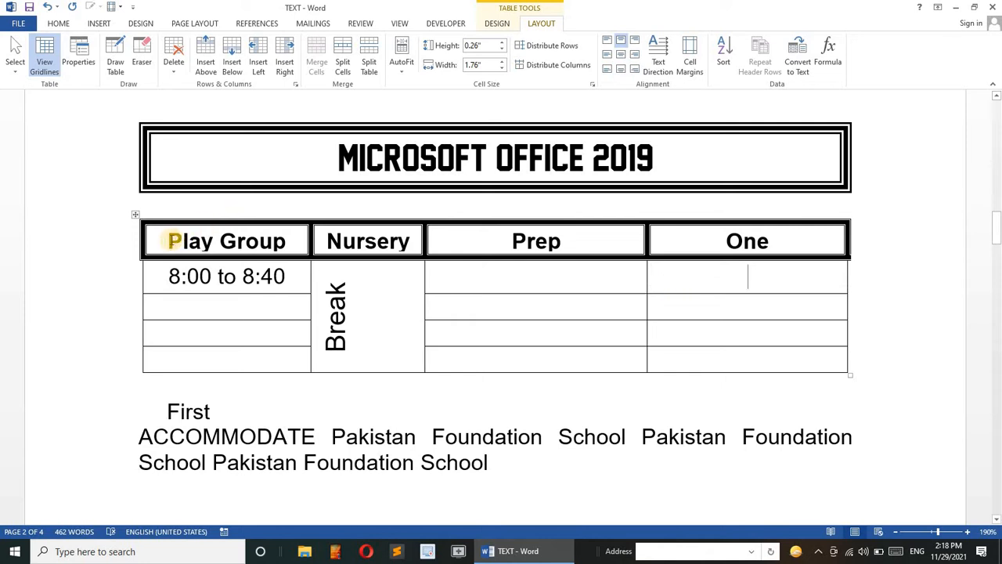
Demonstrate Select Cell twice on the MICROSOFT OFFICE 2019 title cell, clearing the selection in between.
click(214, 149)
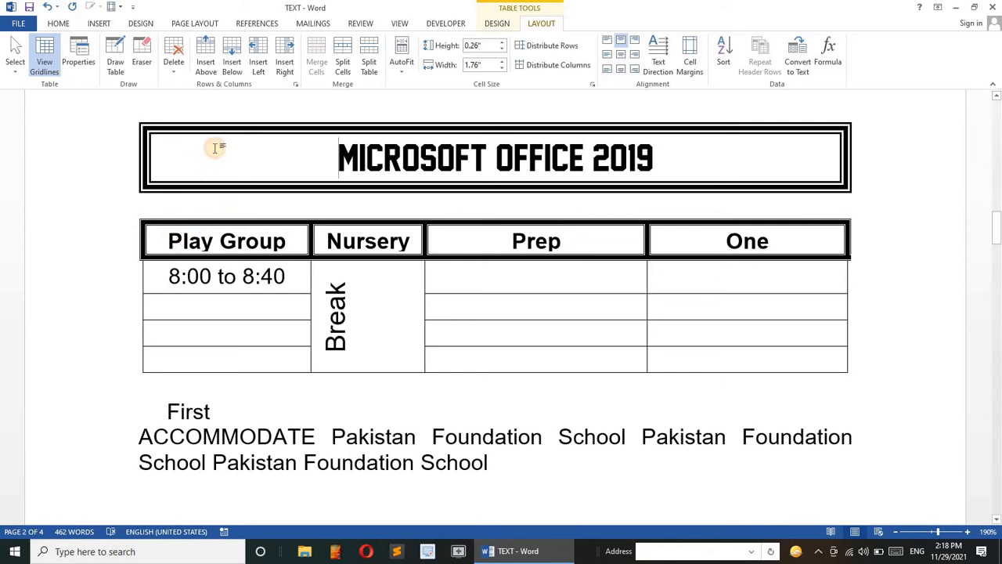
click(15, 69)
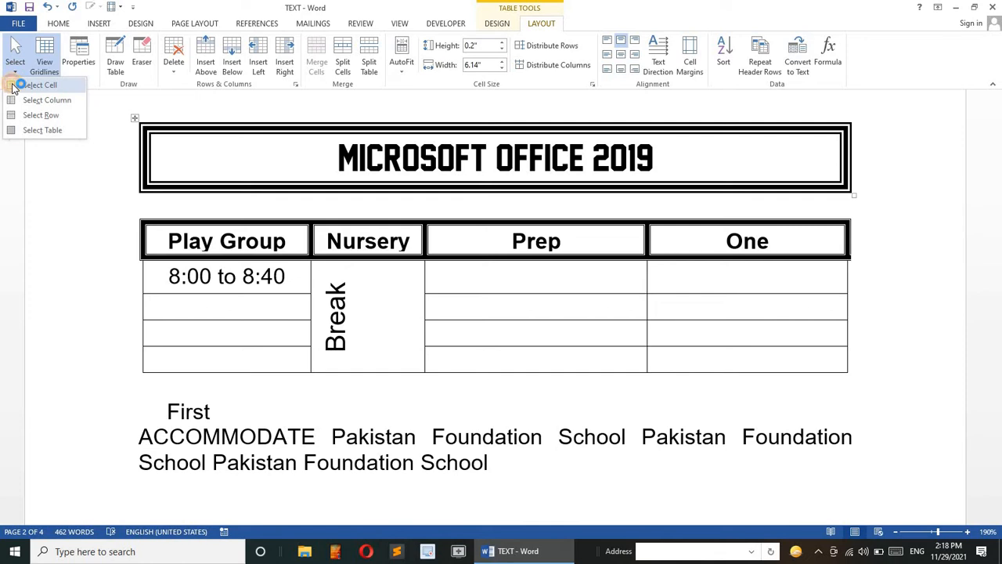
click(14, 85)
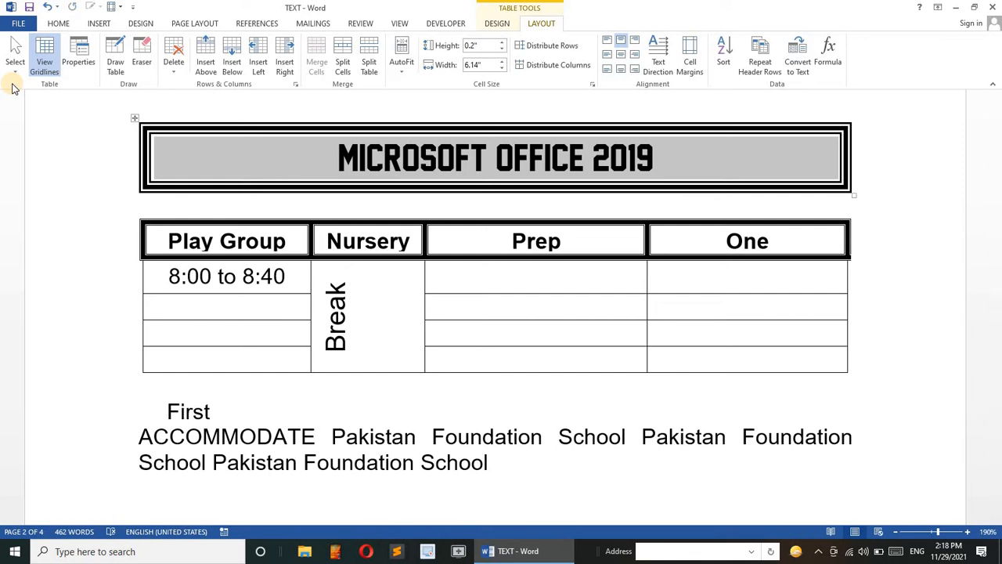
click(250, 174)
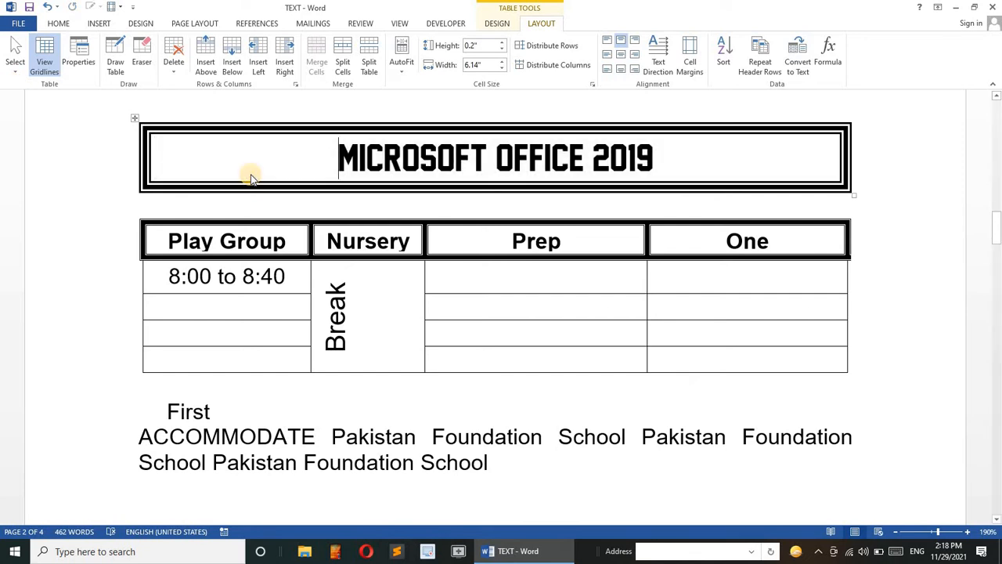
click(339, 161)
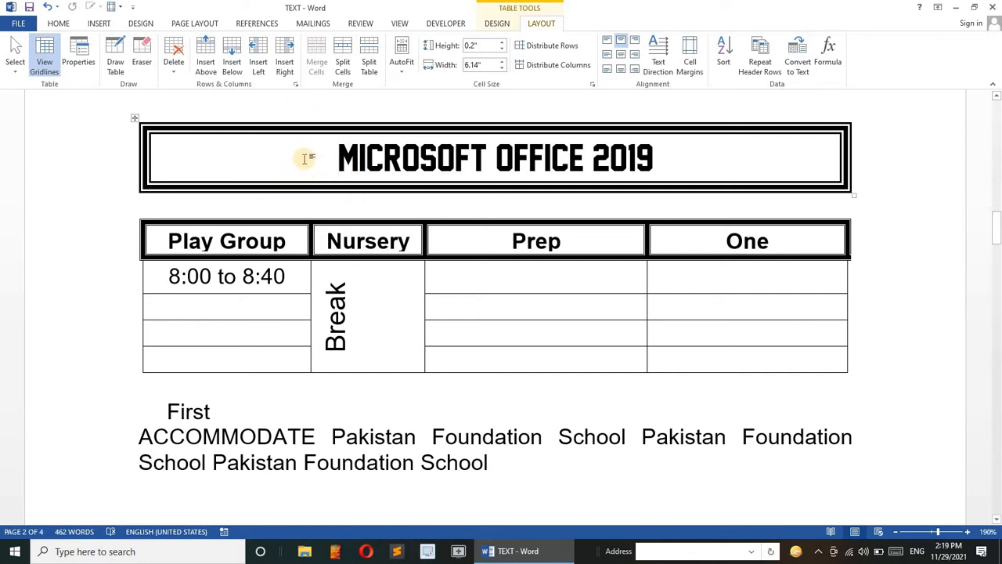
click(13, 74)
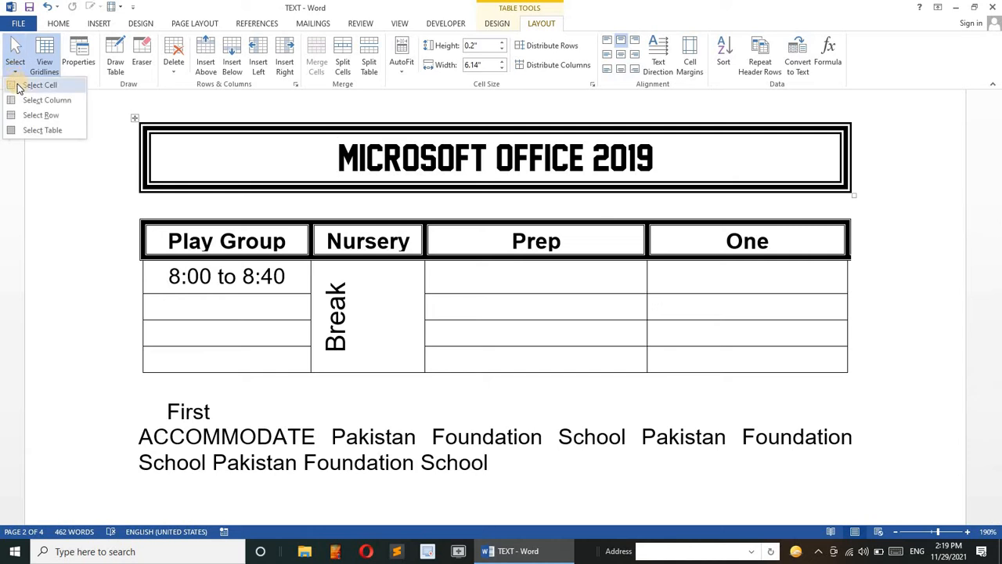
click(21, 85)
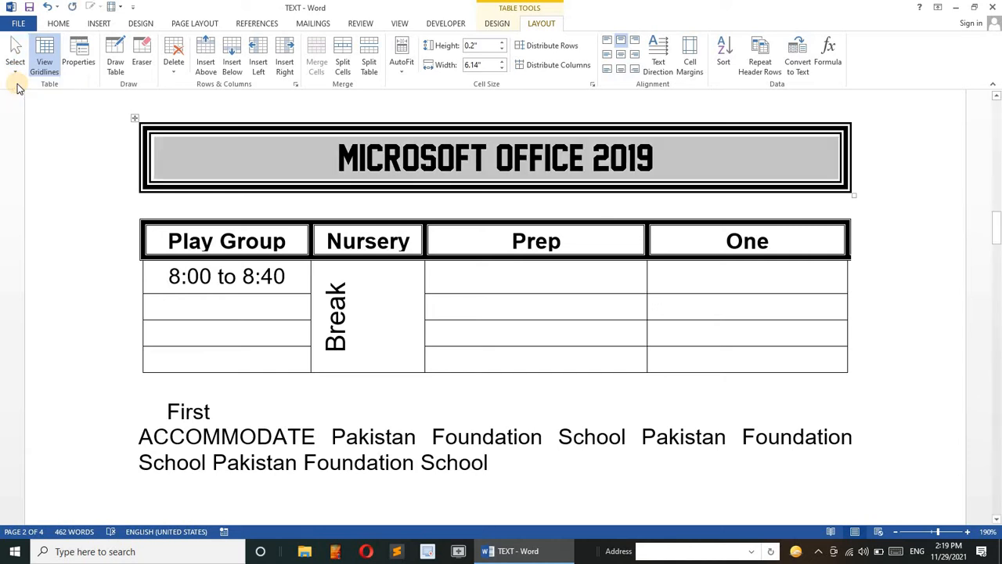
Select the entire Prep column with Select Column, and clear the selection.
click(469, 281)
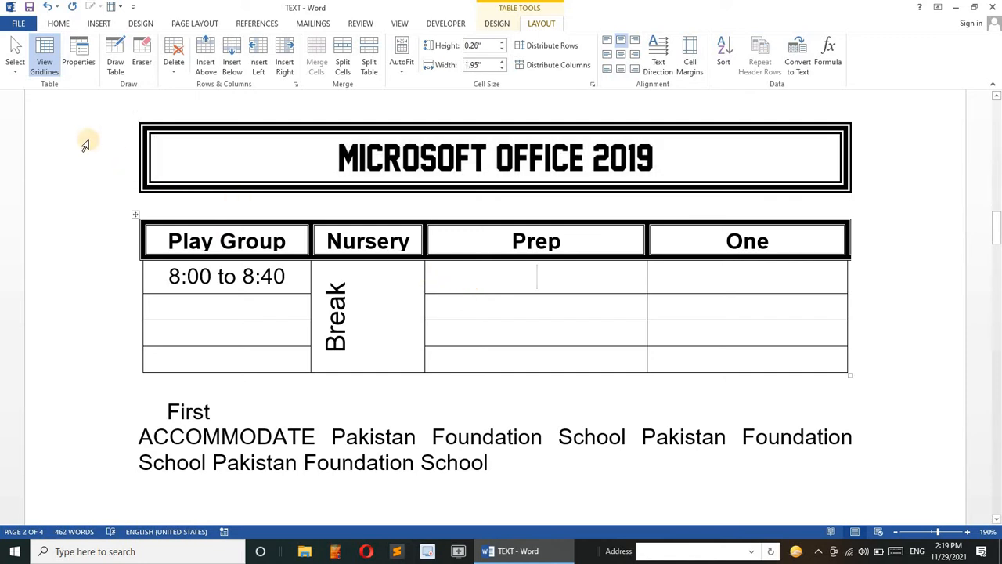
click(15, 66)
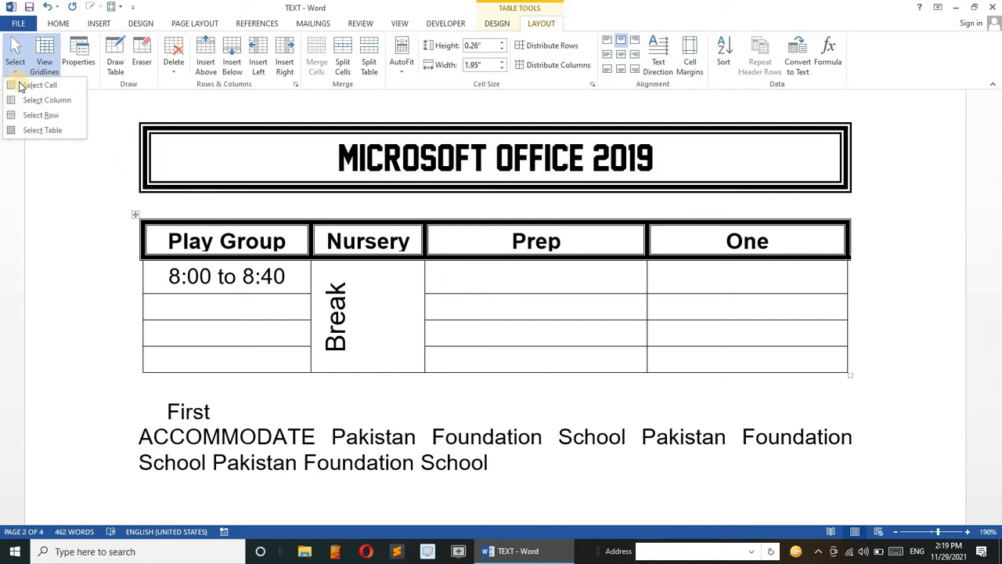
click(45, 100)
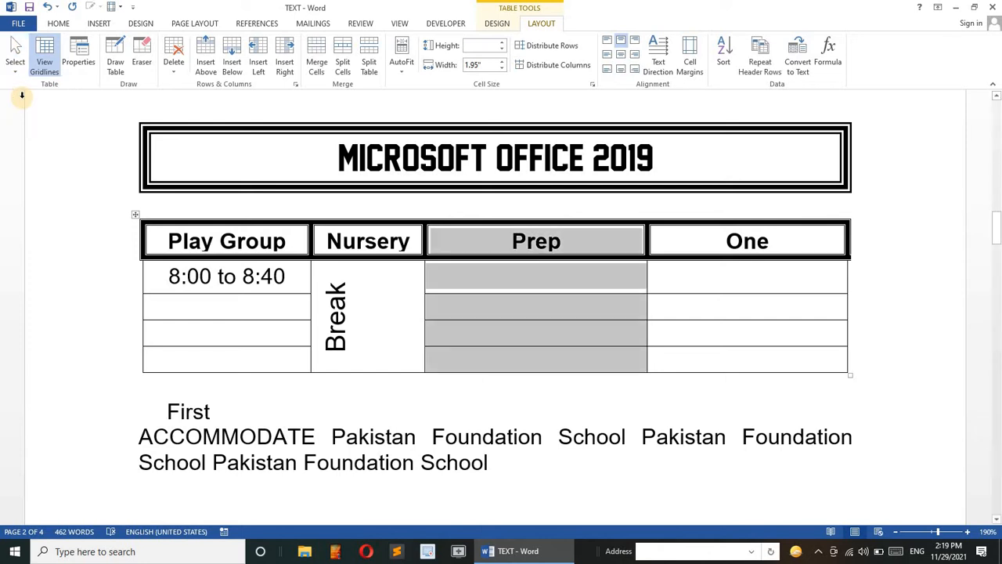
click(484, 269)
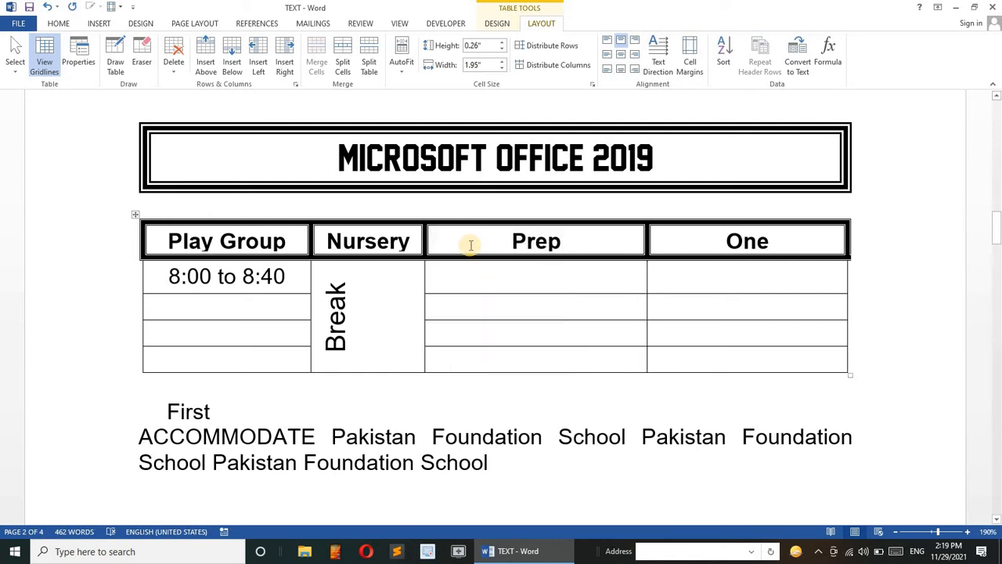
Select the timetable's header row with Select Row, and extend the selection to the whole table with Select Table.
click(470, 245)
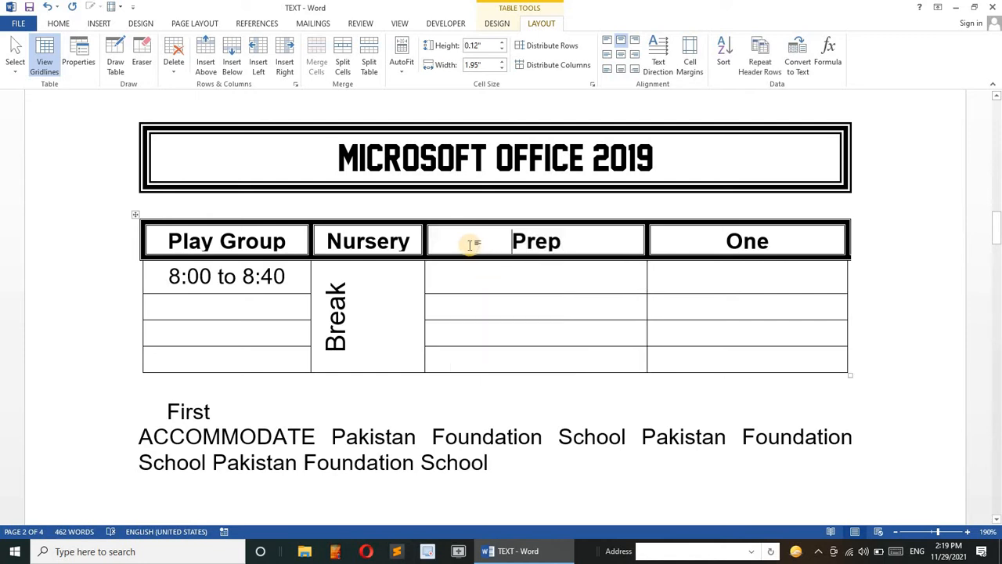
click(20, 70)
click(29, 115)
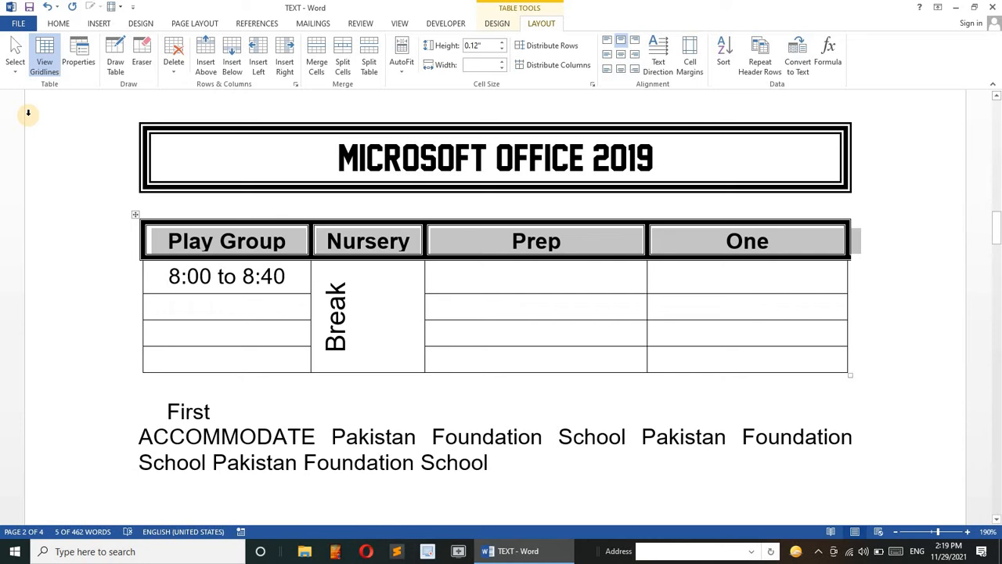
click(16, 70)
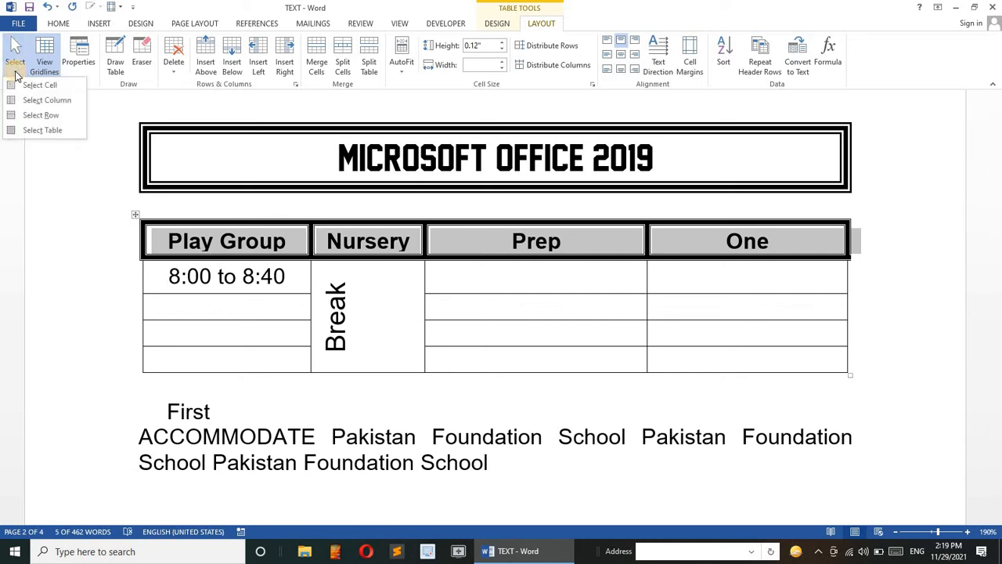
click(31, 130)
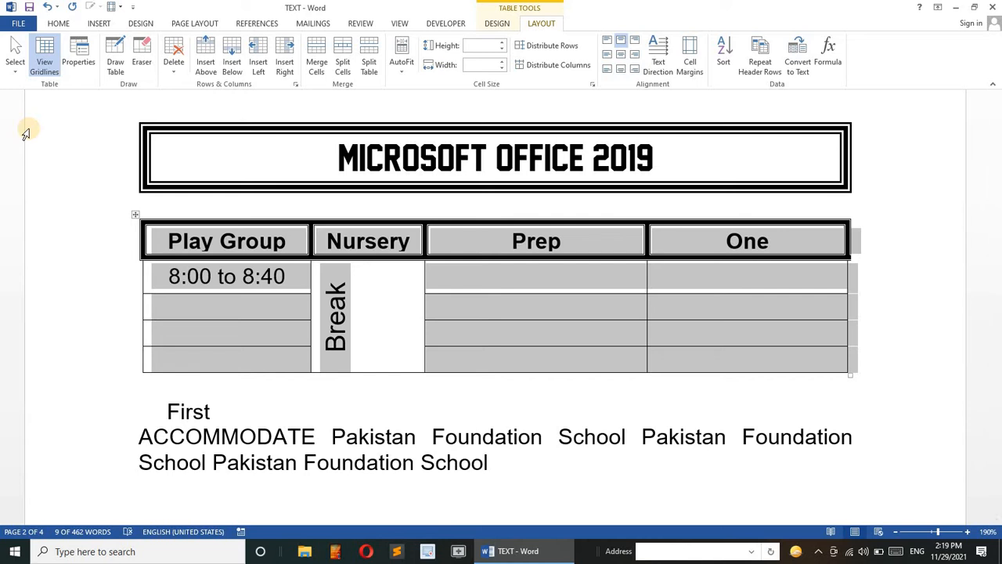
Turn off the display of table gridlines and select the title table's row.
click(47, 69)
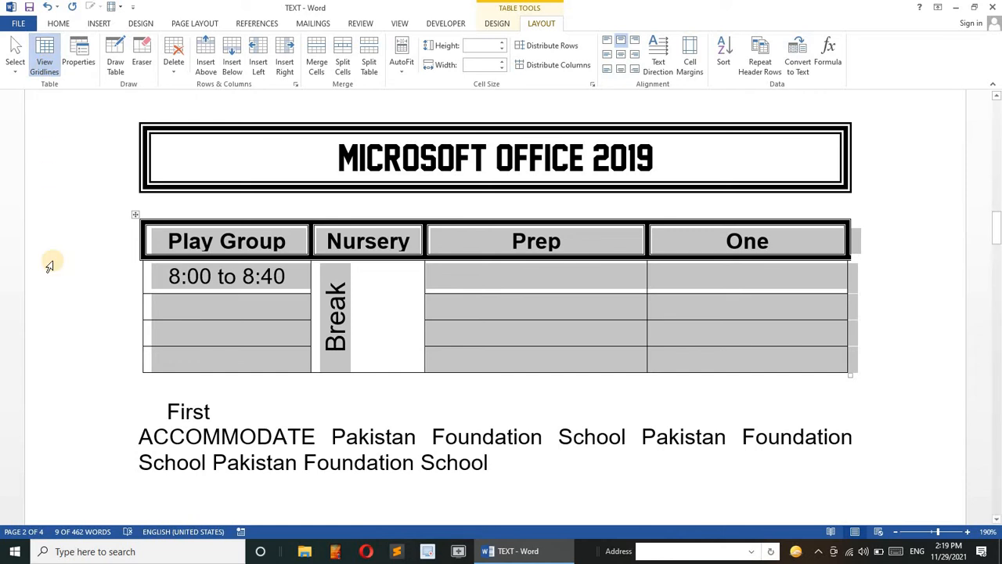
click(47, 72)
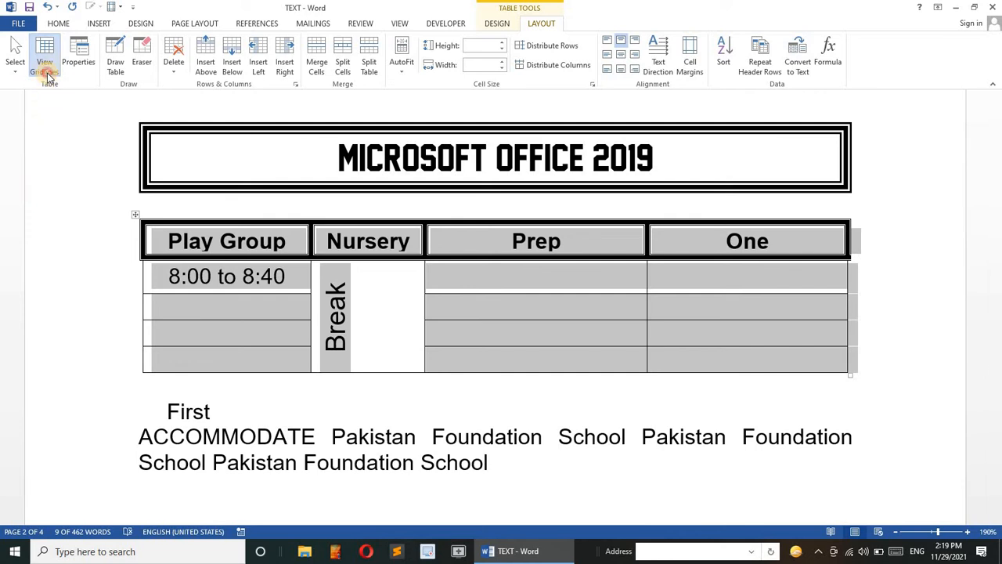
click(91, 179)
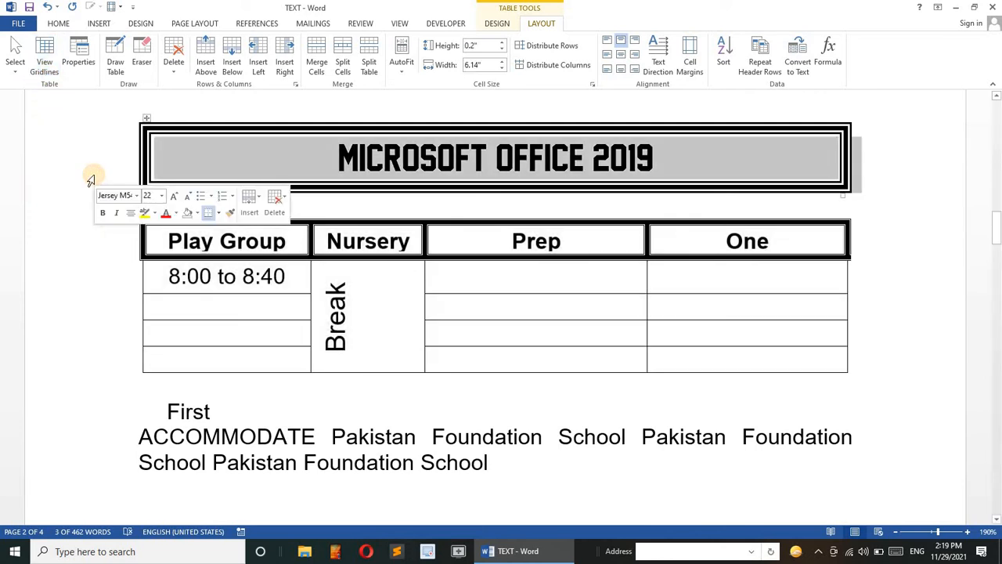
click(170, 292)
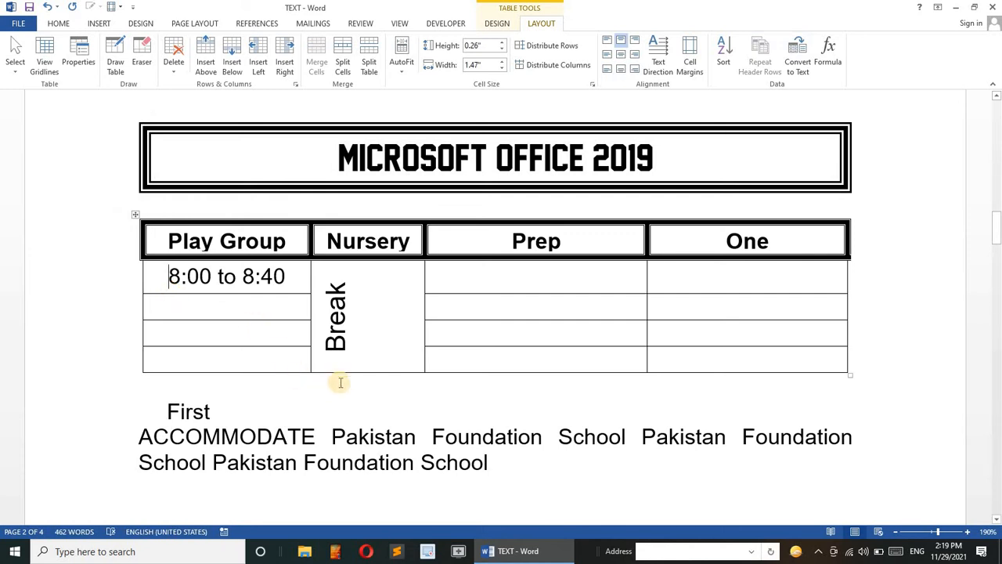
drag(344, 372, 347, 395)
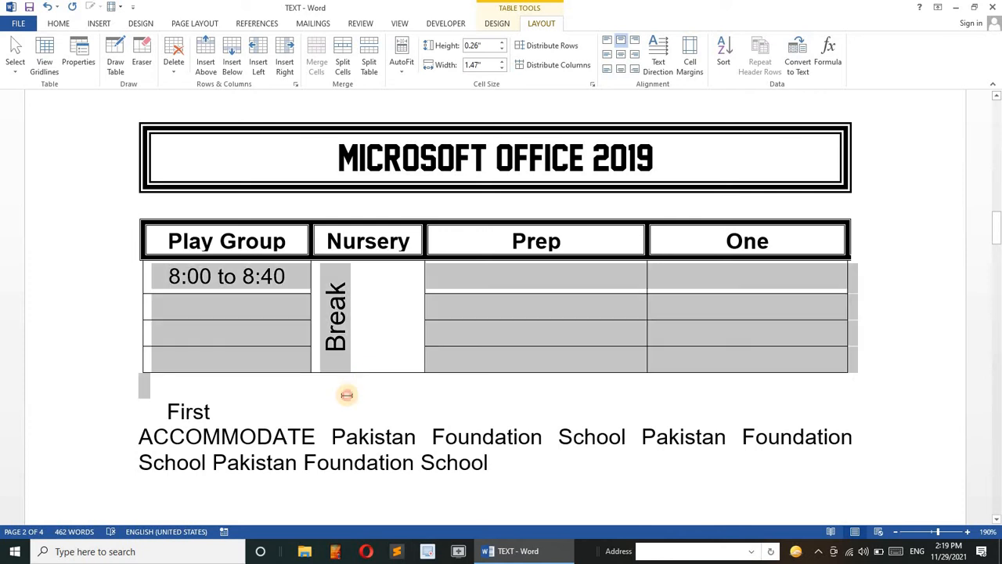
mouse_move(516, 371)
mouse_down()
mouse_move(519, 405)
mouse_move(519, 356)
mouse_up()
scroll(518, 356, down, 5)
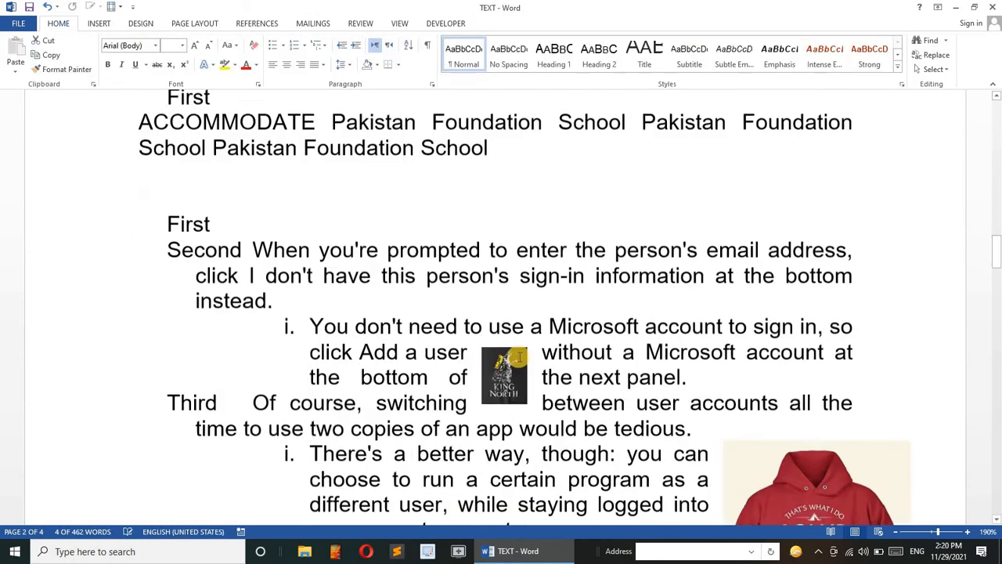
scroll(519, 357, up, 3)
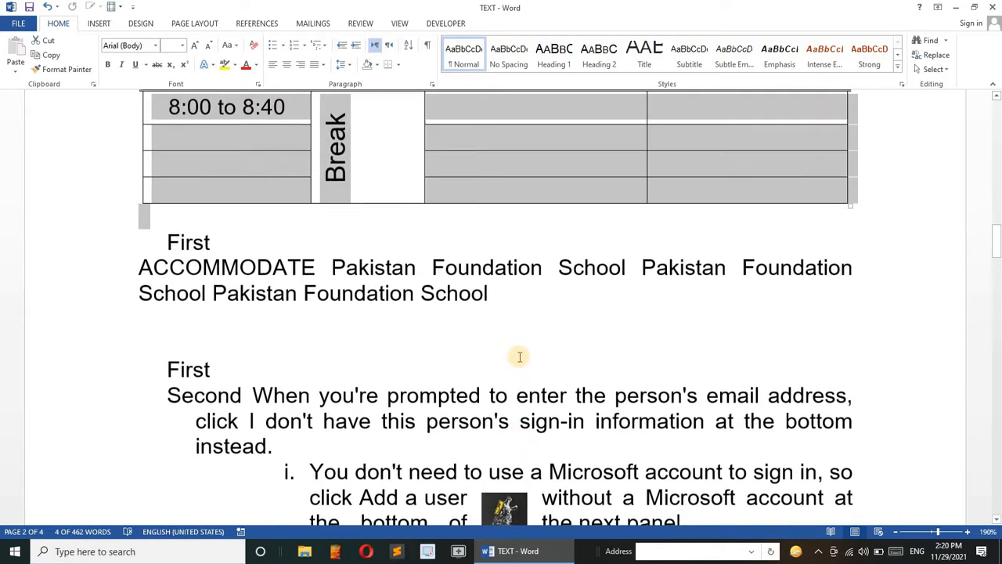
click(201, 219)
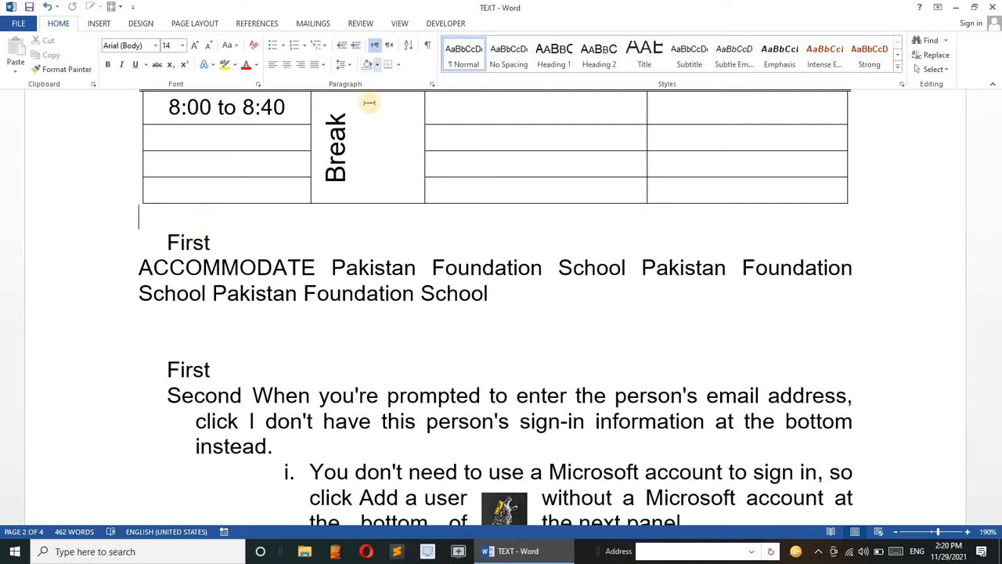
Place the cursor in the timetable's Play Group column and turn on the display of table gridlines.
click(267, 136)
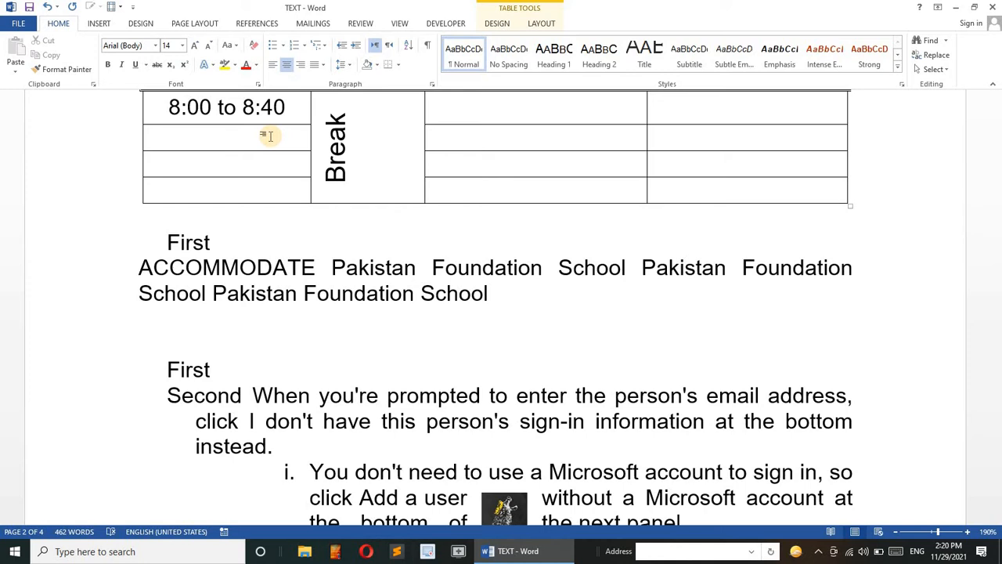
click(538, 23)
click(38, 60)
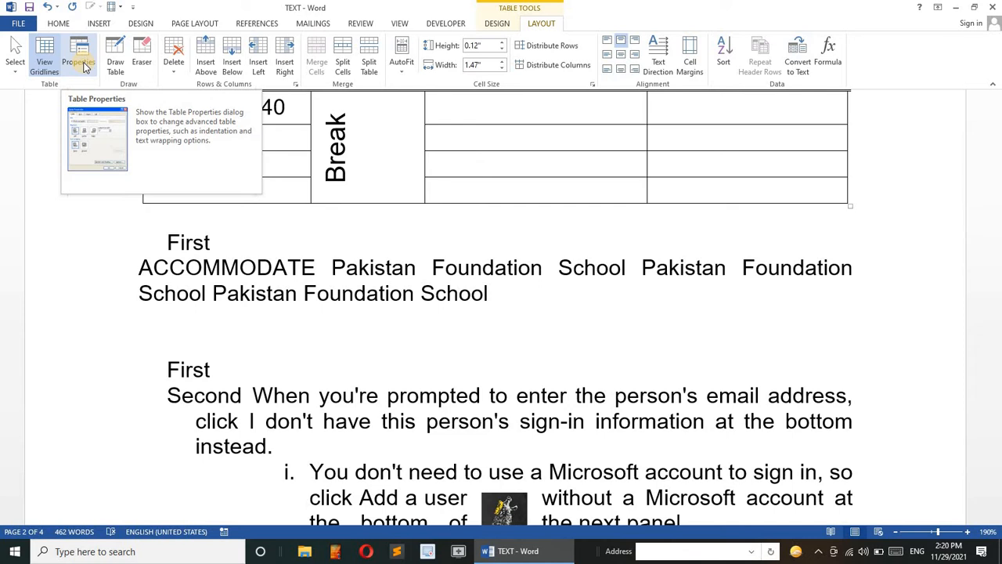
Set the timetable's alignment to Center in Table Properties and apply Align Center to the selected Break cell.
scroll(447, 233, up, 4)
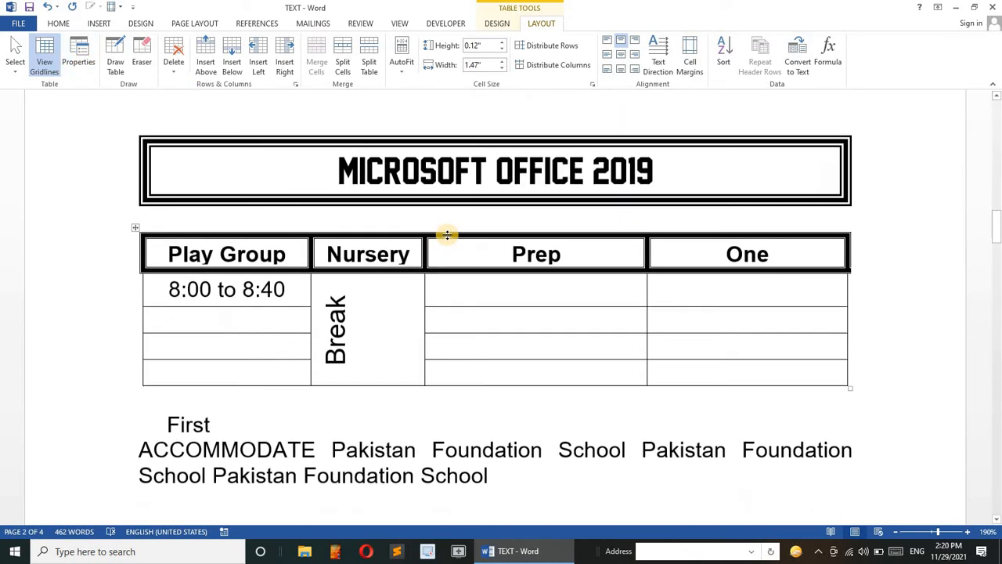
scroll(447, 233, down, 1)
double_click(335, 291)
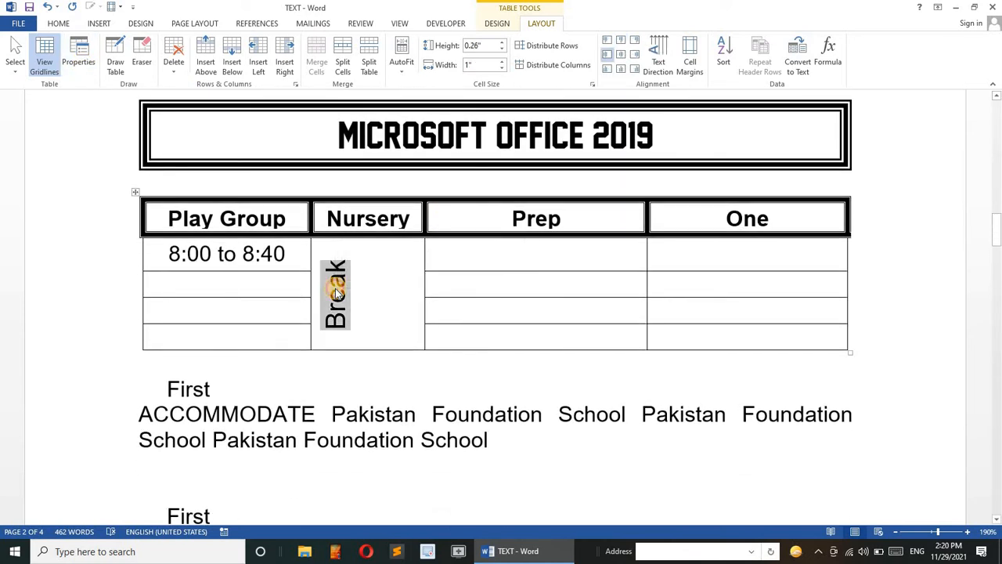
click(335, 291)
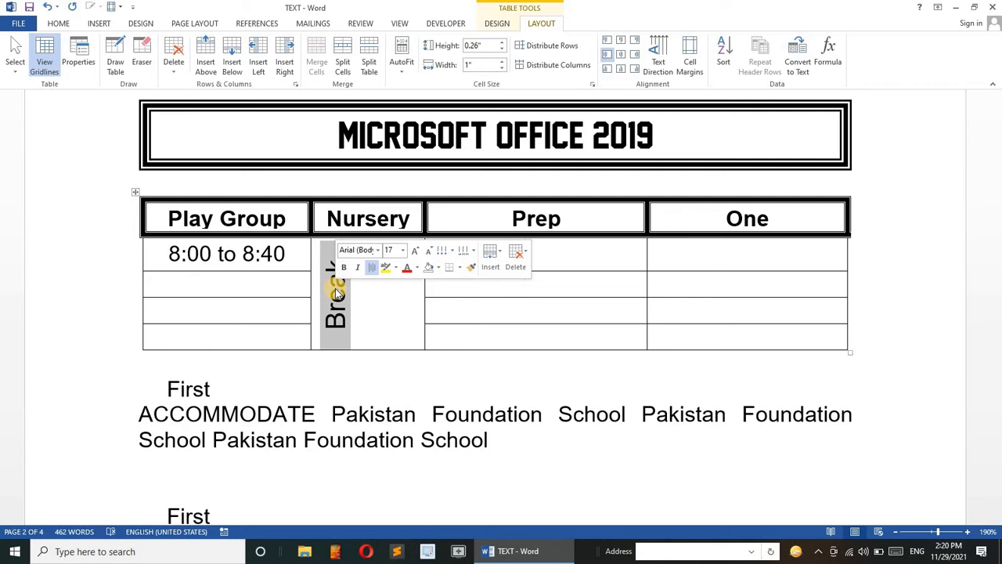
click(84, 62)
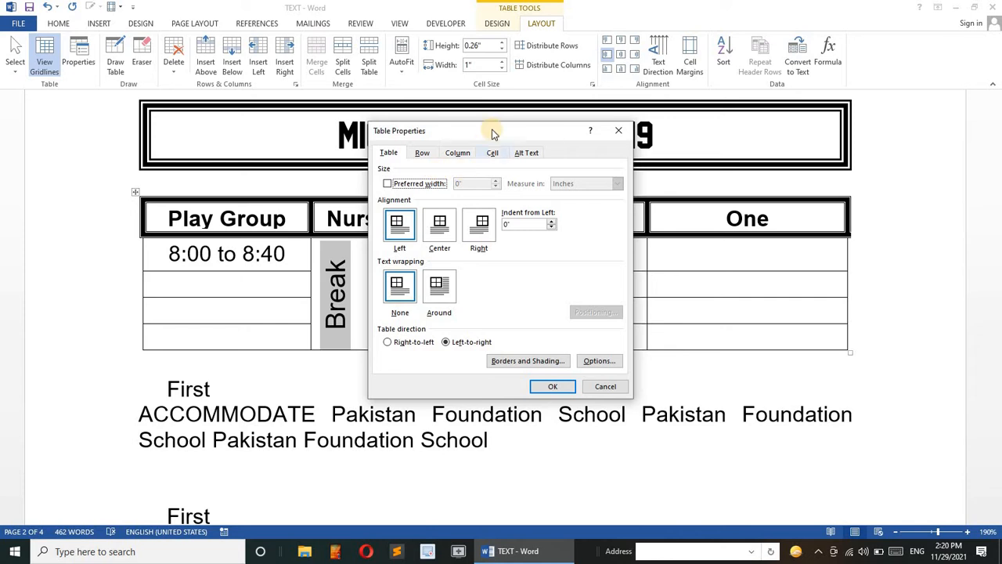
drag(493, 132, 745, 112)
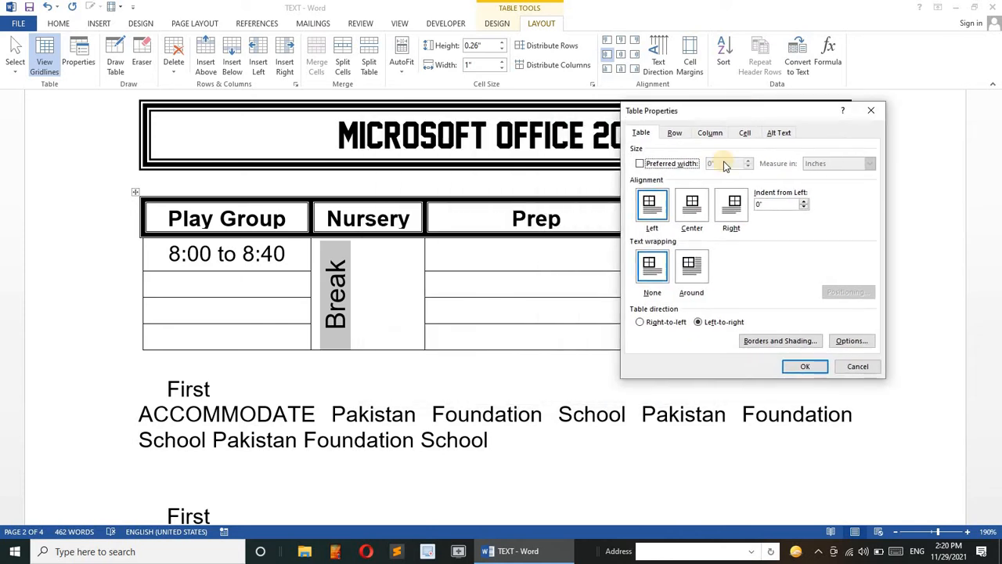
click(691, 213)
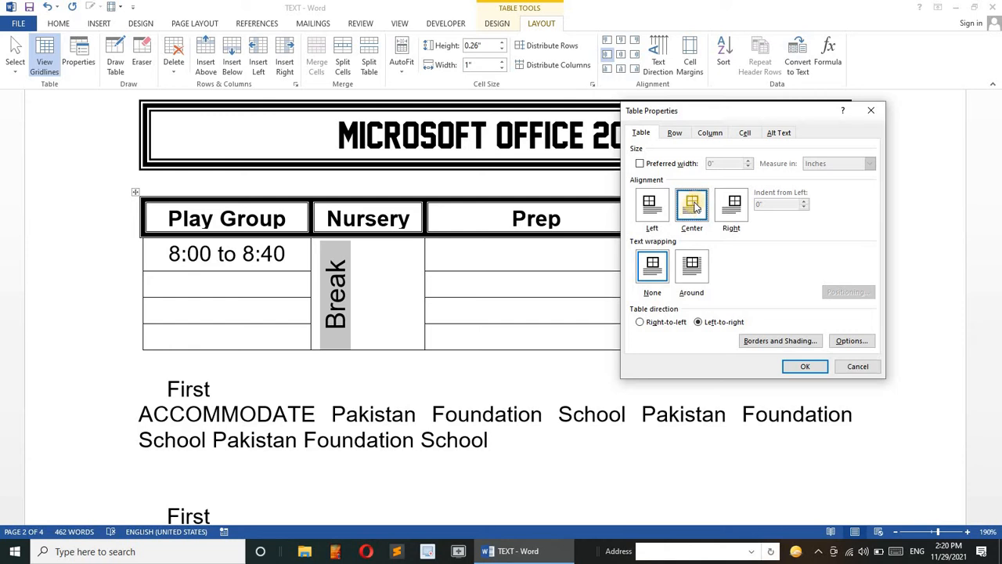
click(798, 365)
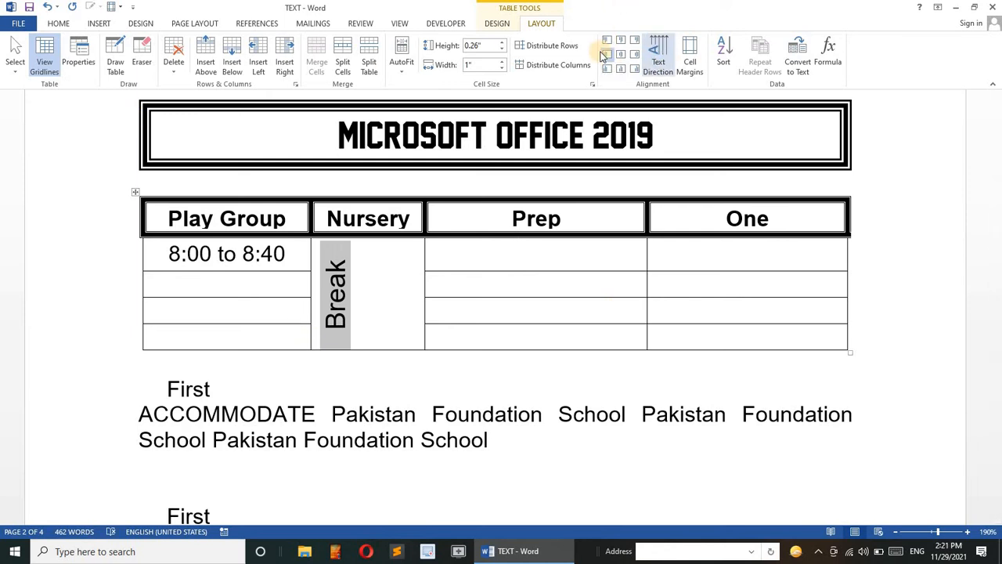
click(619, 57)
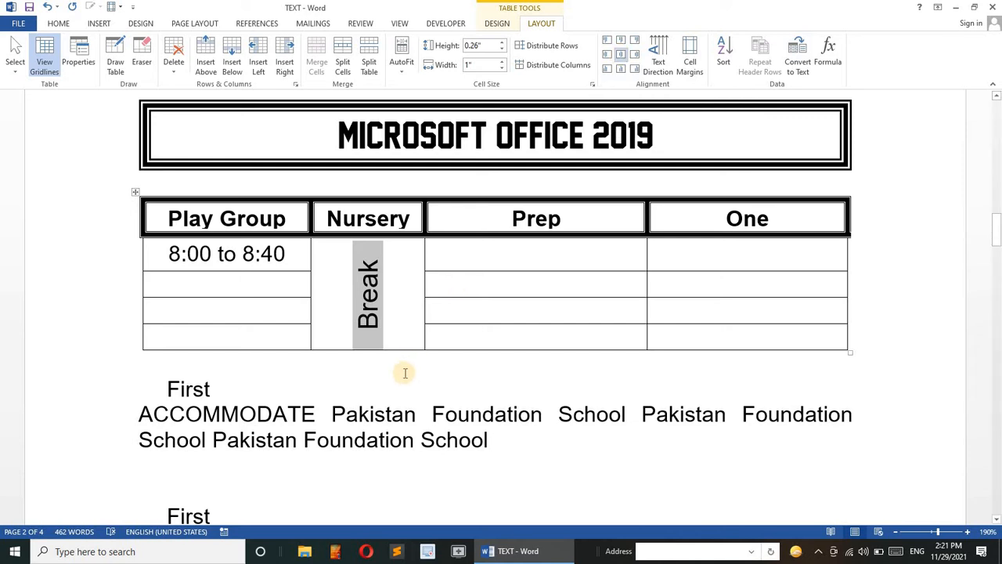
Review the Row, Column, Cell, Alt Text and Table settings in Table Properties, and leave without changes.
click(72, 48)
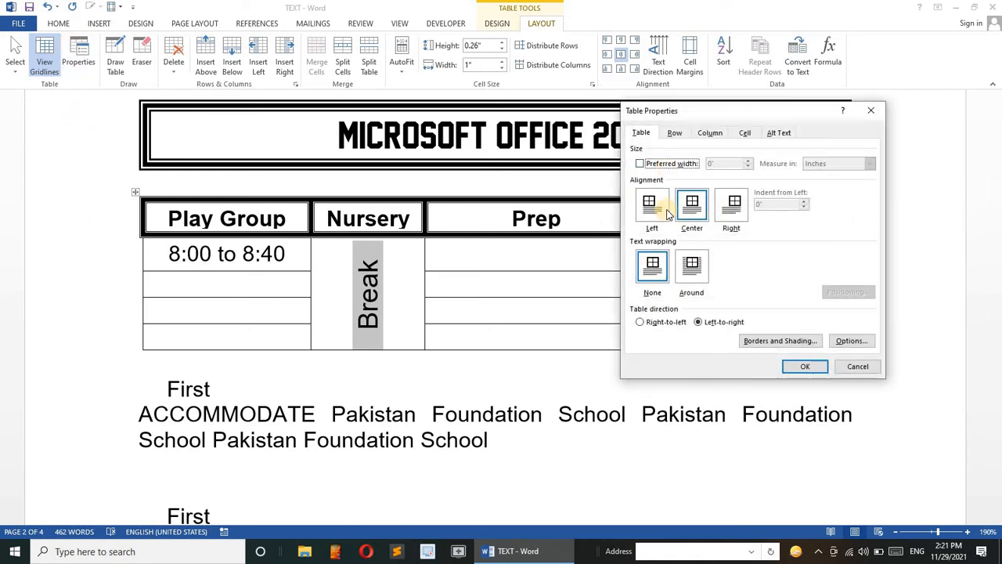
click(675, 136)
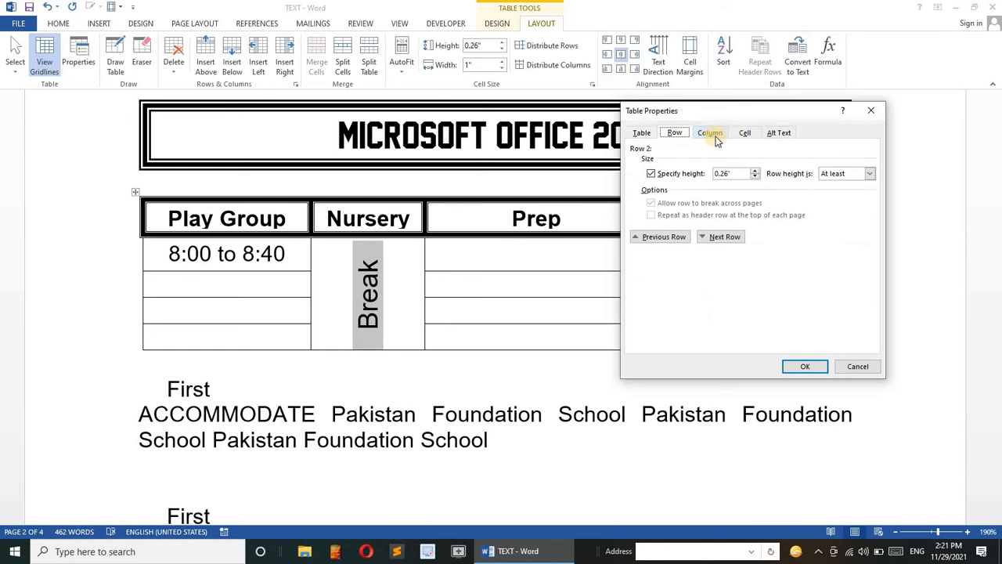
click(715, 137)
click(742, 136)
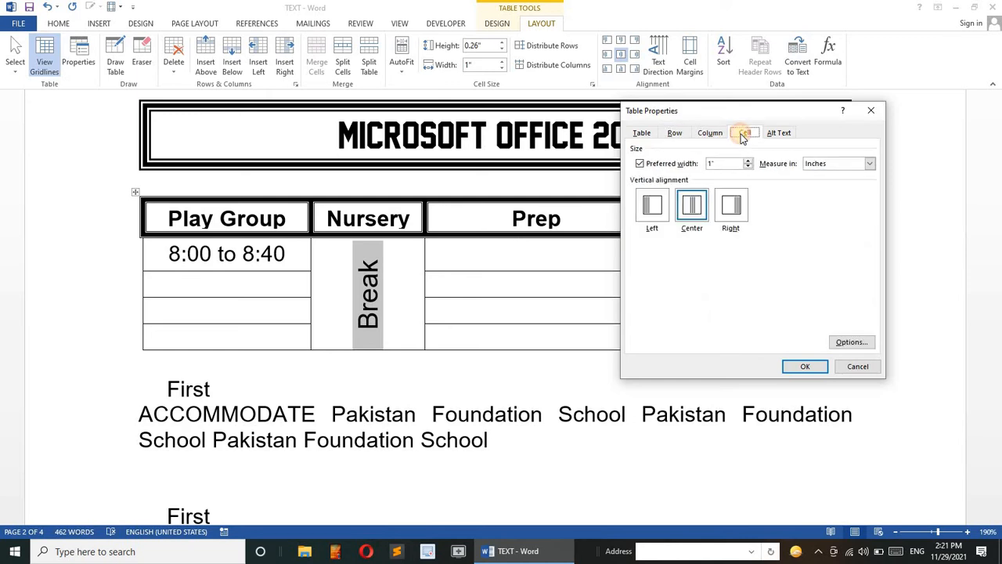
click(780, 135)
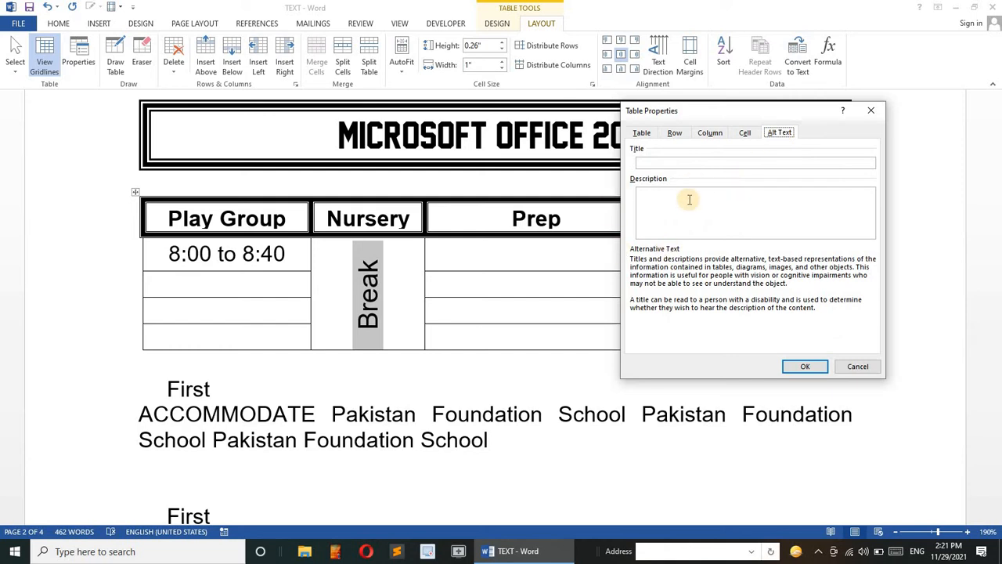
click(642, 134)
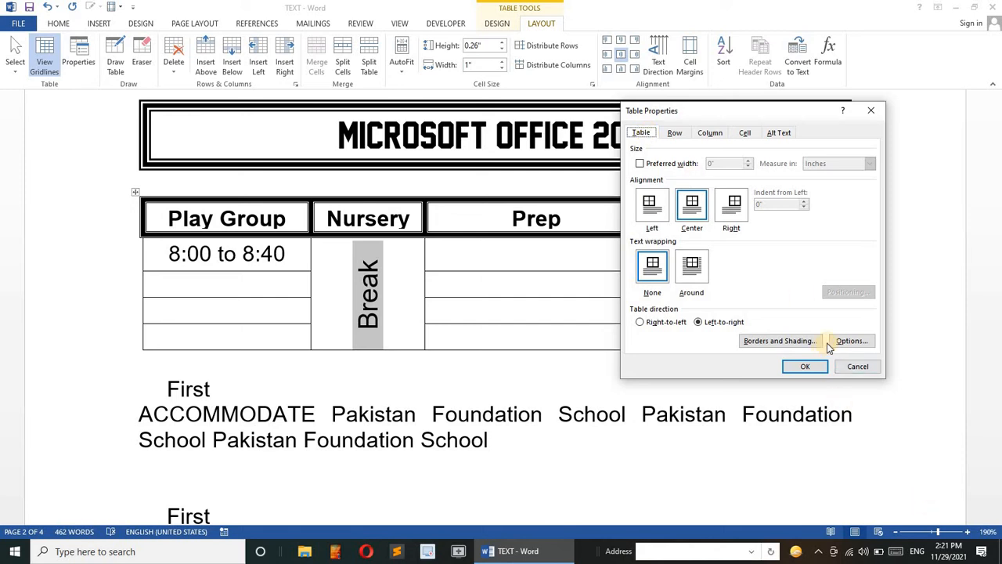
click(859, 367)
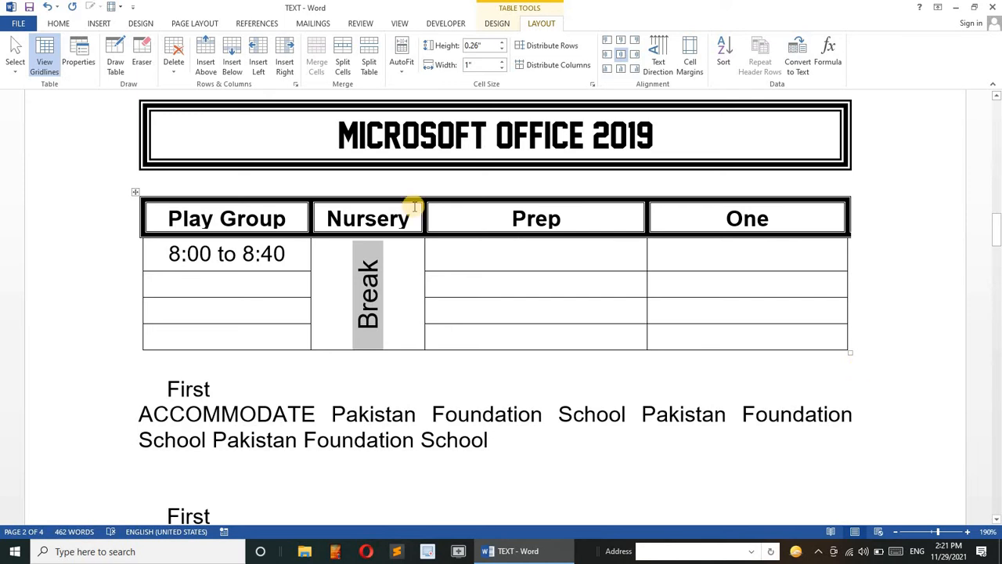
Draw a full-width row beneath the timetable's last row with Draw Table.
click(114, 69)
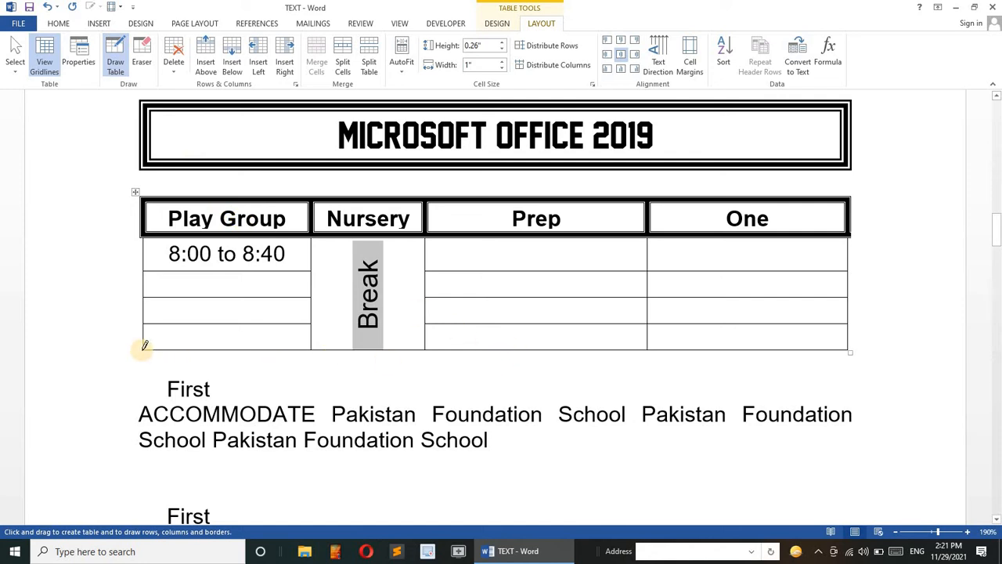
mouse_move(143, 350)
mouse_down()
mouse_move(218, 363)
mouse_move(340, 360)
mouse_move(547, 398)
mouse_move(738, 392)
mouse_move(850, 359)
mouse_up()
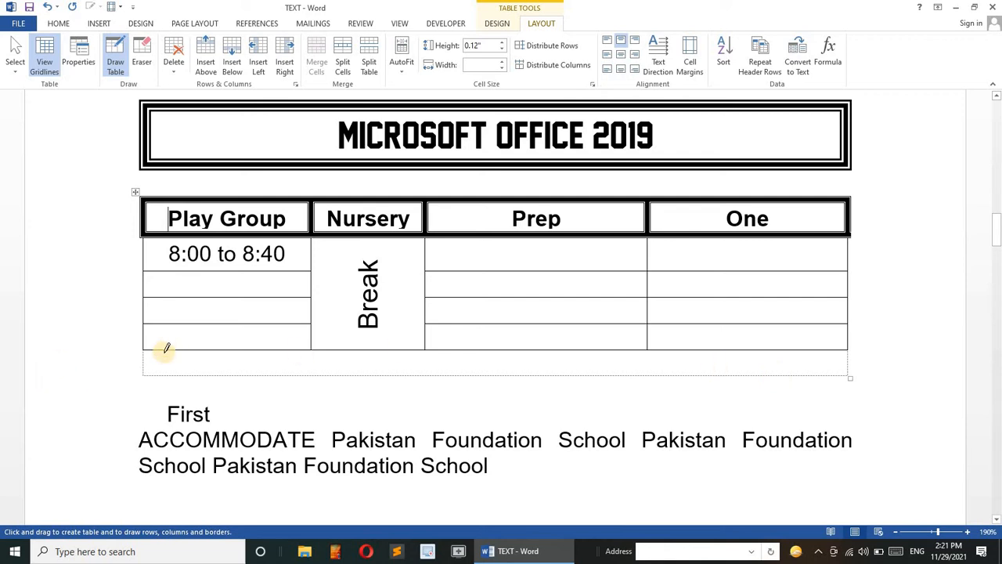
Draw diagonal lines across the second and last empty-row cells under Play Group, counting the 8:00 row first, and across the Break cell.
mouse_move(144, 347)
mouse_down()
mouse_move(232, 324)
mouse_move(310, 321)
mouse_up()
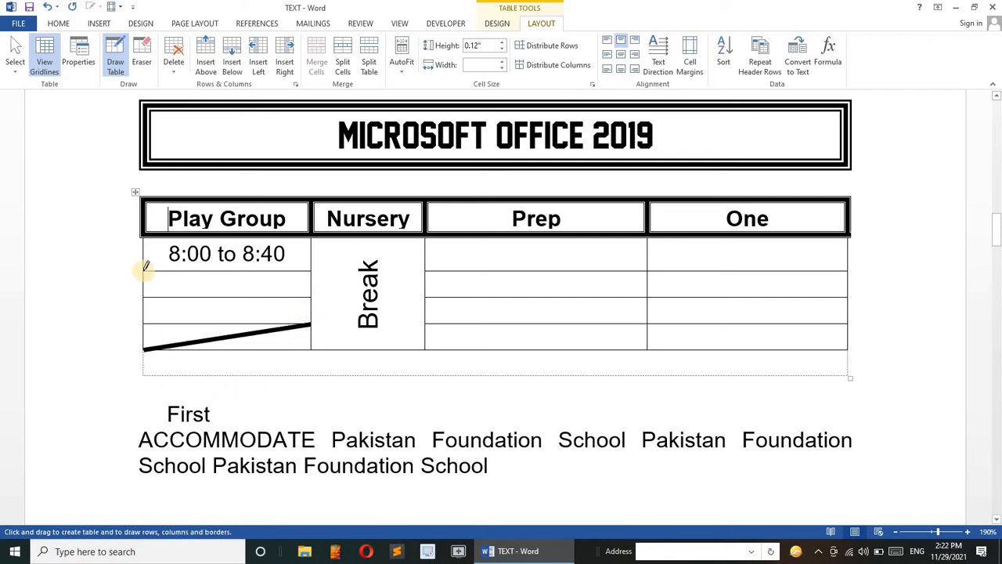
mouse_move(144, 272)
mouse_down()
mouse_move(217, 297)
mouse_move(312, 297)
mouse_up()
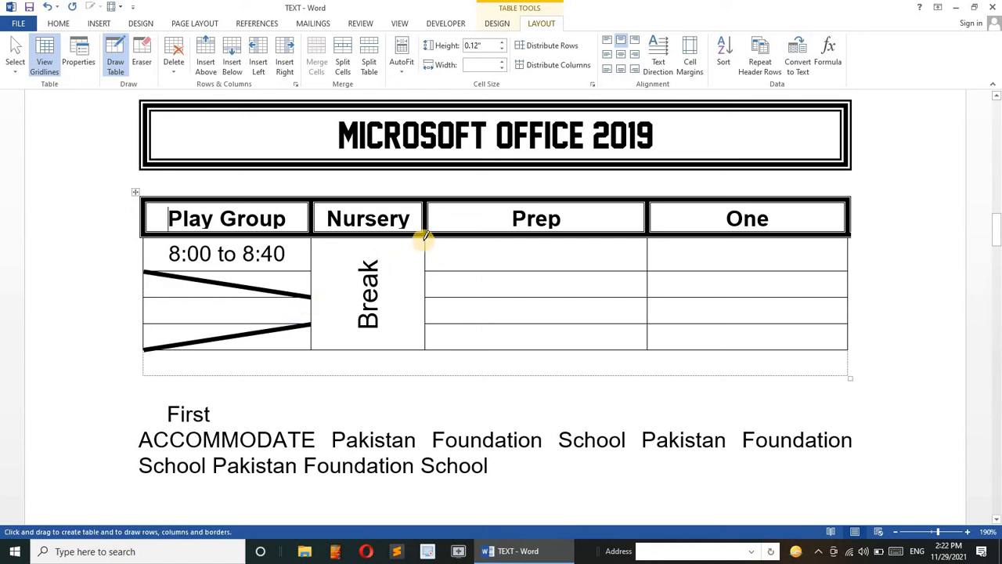
mouse_move(423, 242)
mouse_down()
mouse_move(353, 331)
mouse_move(309, 352)
mouse_move(326, 350)
mouse_move(311, 347)
mouse_up()
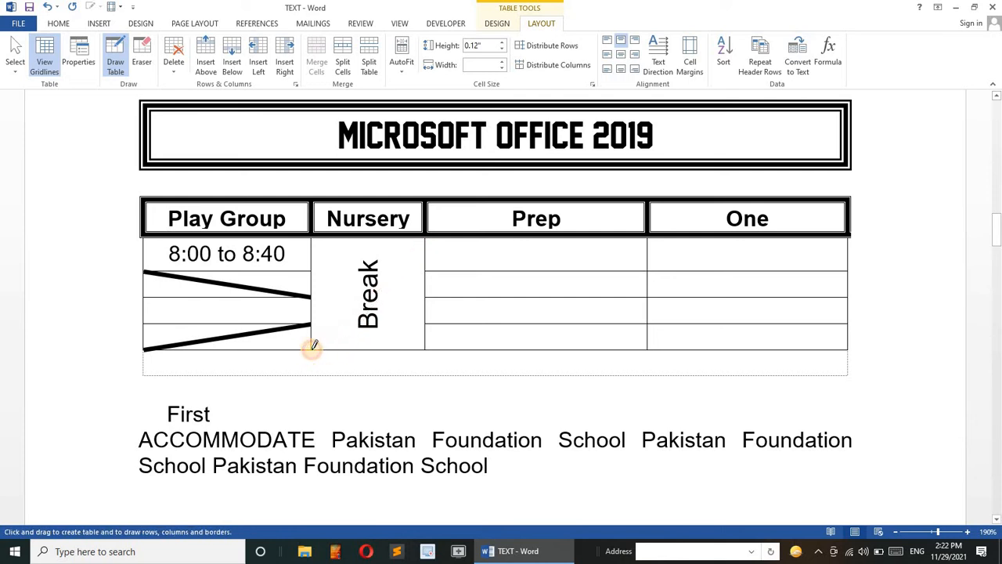
mouse_move(370, 298)
mouse_down()
mouse_move(398, 280)
mouse_move(421, 243)
mouse_up()
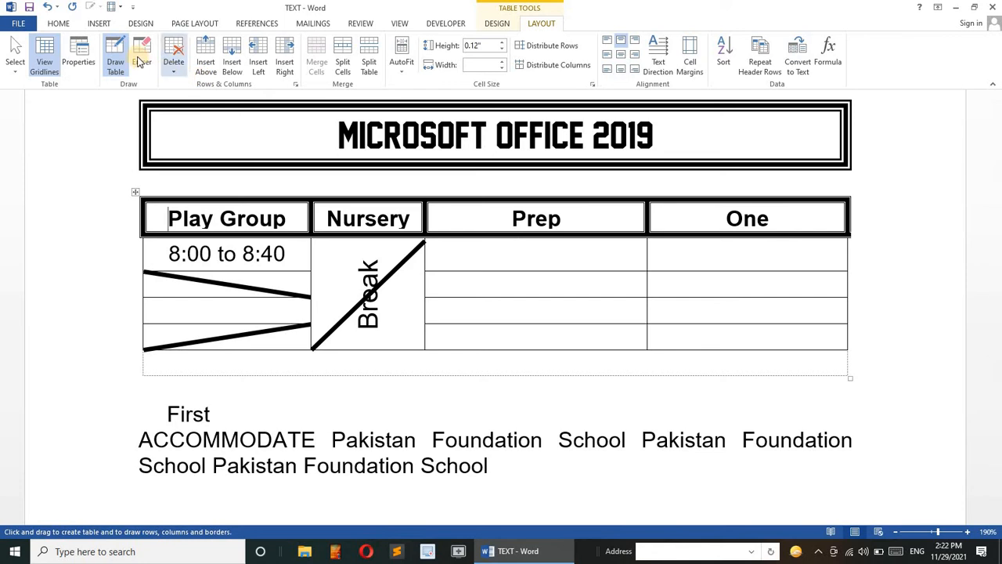
Erase the three diagonal lines from the Play Group and Break cells with the Eraser.
click(140, 61)
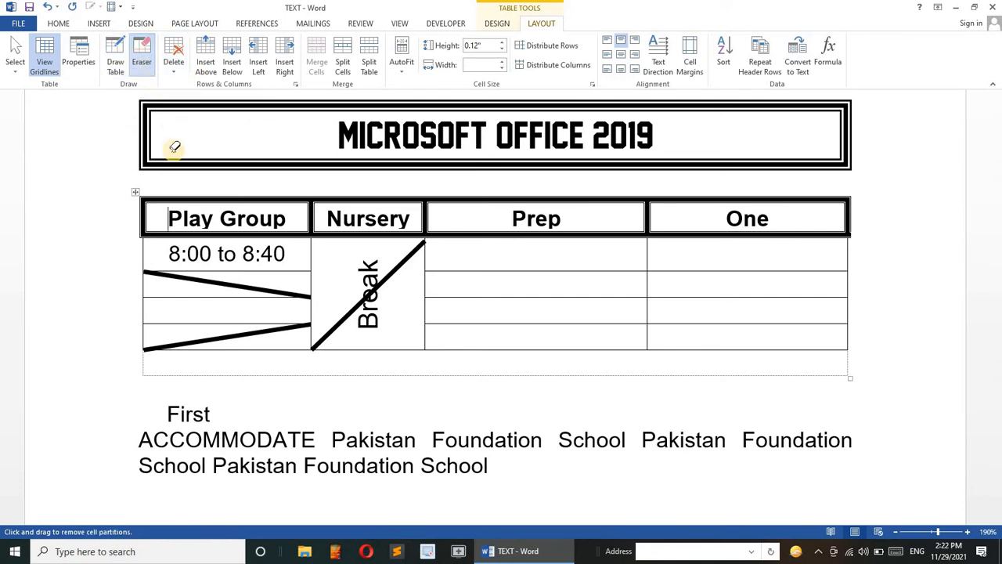
click(176, 274)
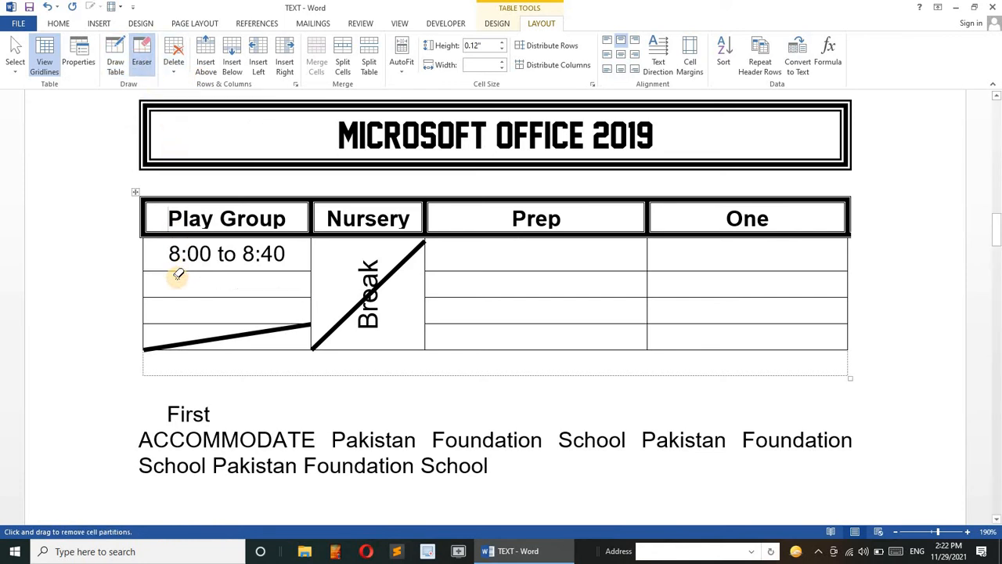
click(235, 338)
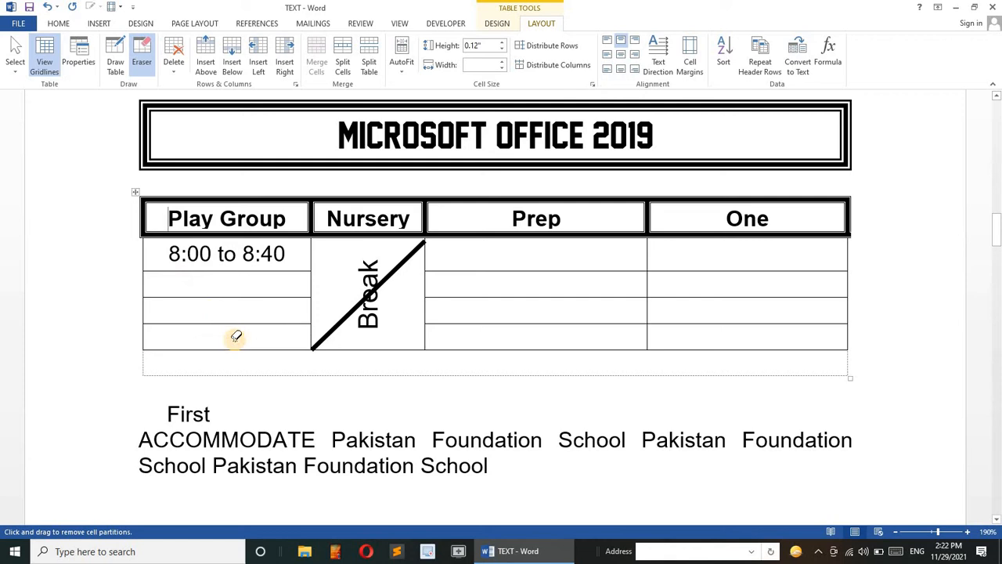
click(346, 317)
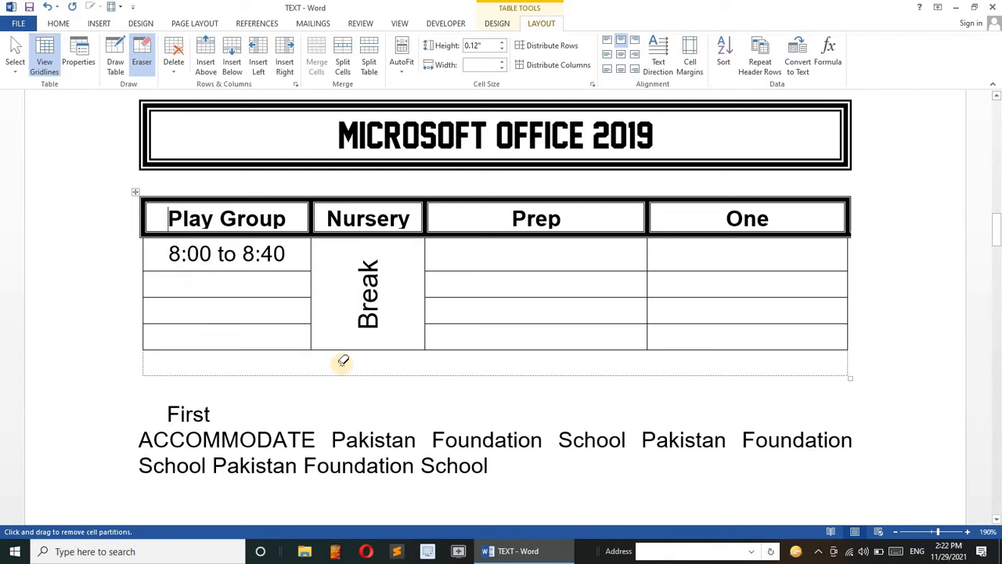
key(Escape)
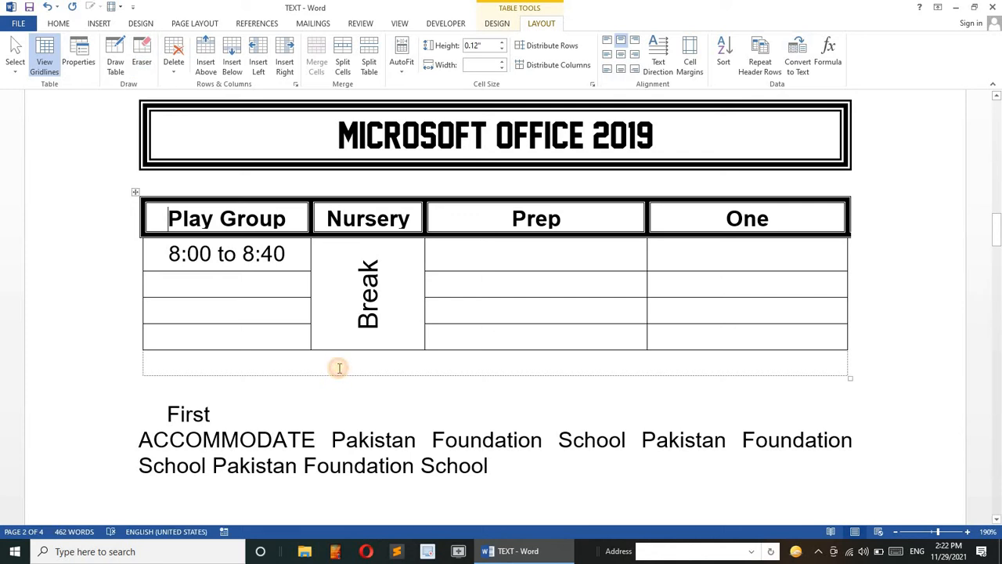
Select the borderless full-width cell beneath the timetable with Select Cell.
click(351, 362)
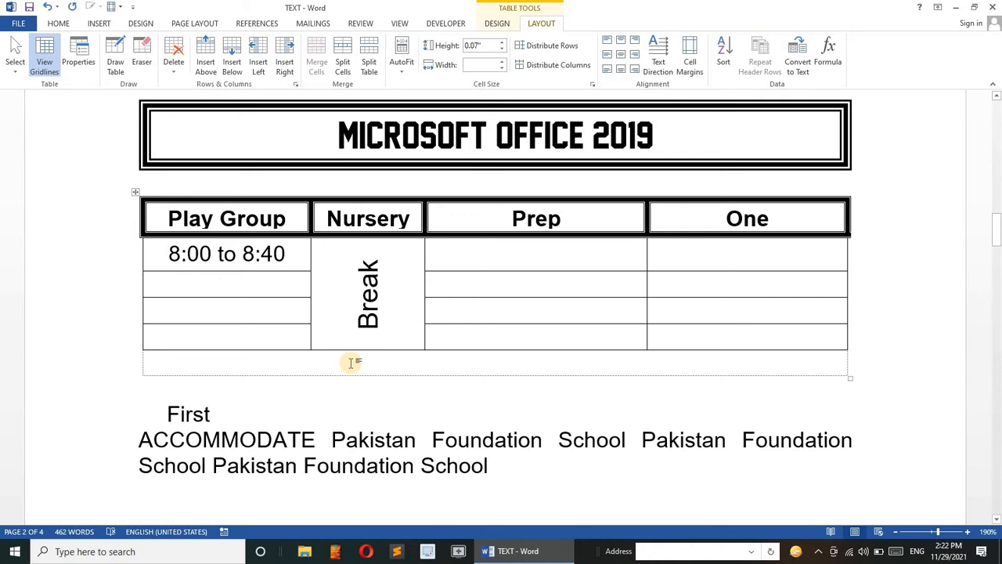
double_click(394, 355)
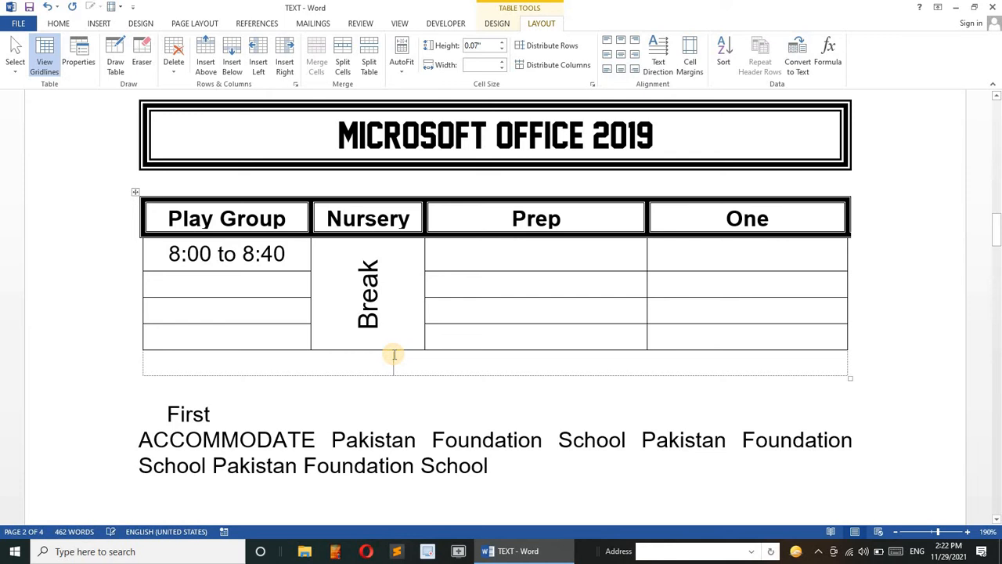
click(16, 63)
click(20, 85)
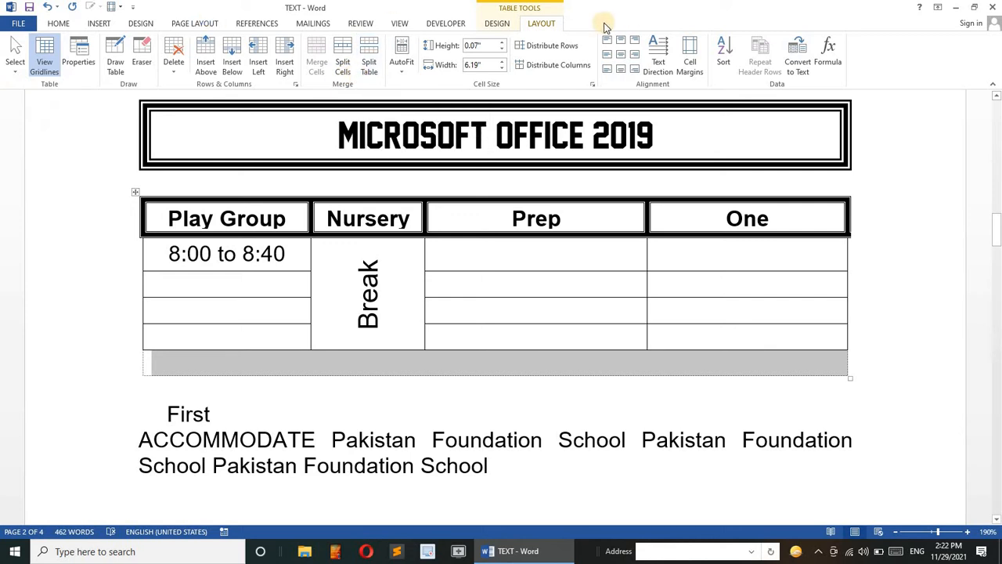
Apply All Borders to the selected full-width cell beneath the timetable with the 3 pt multi-line border style.
click(504, 24)
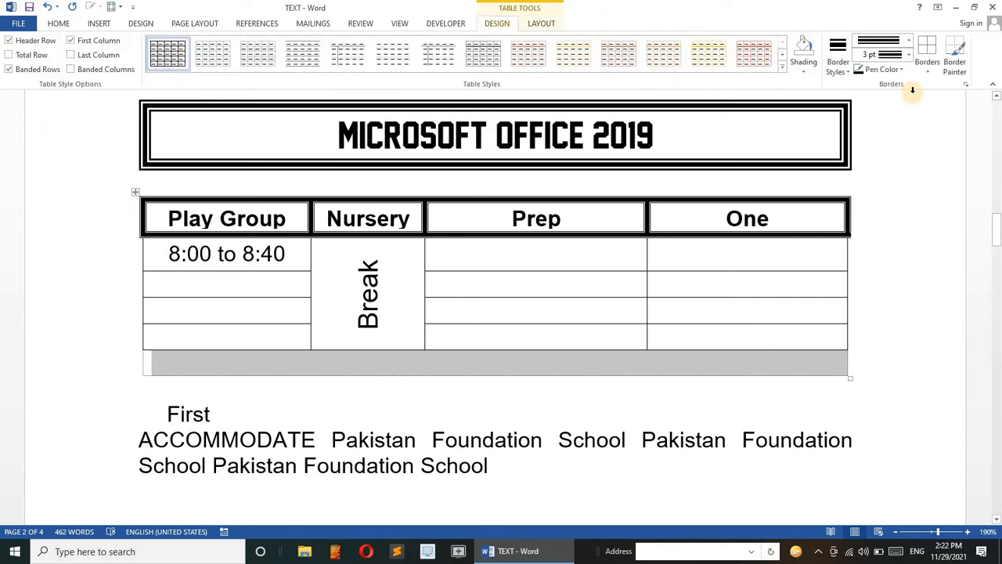
click(931, 70)
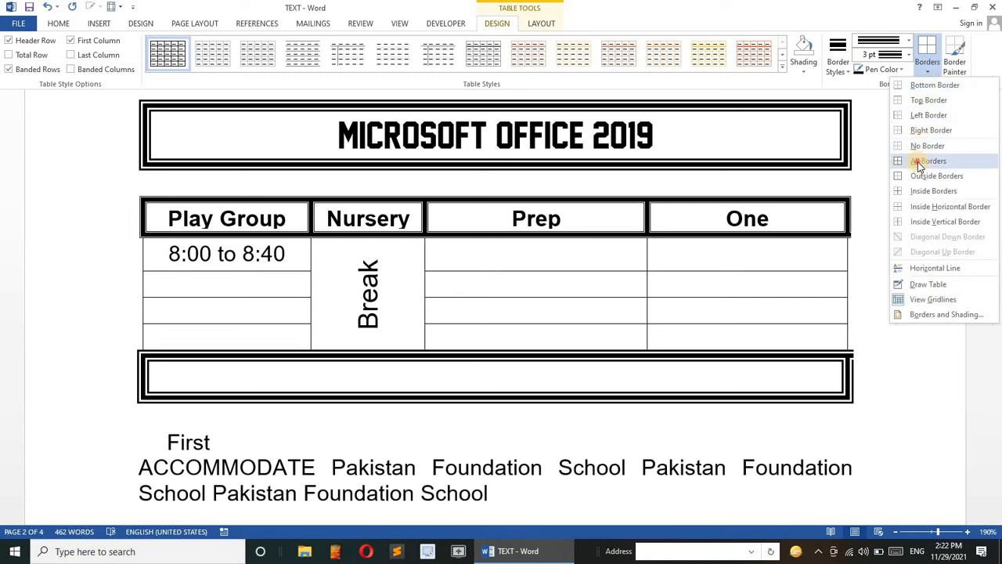
click(918, 161)
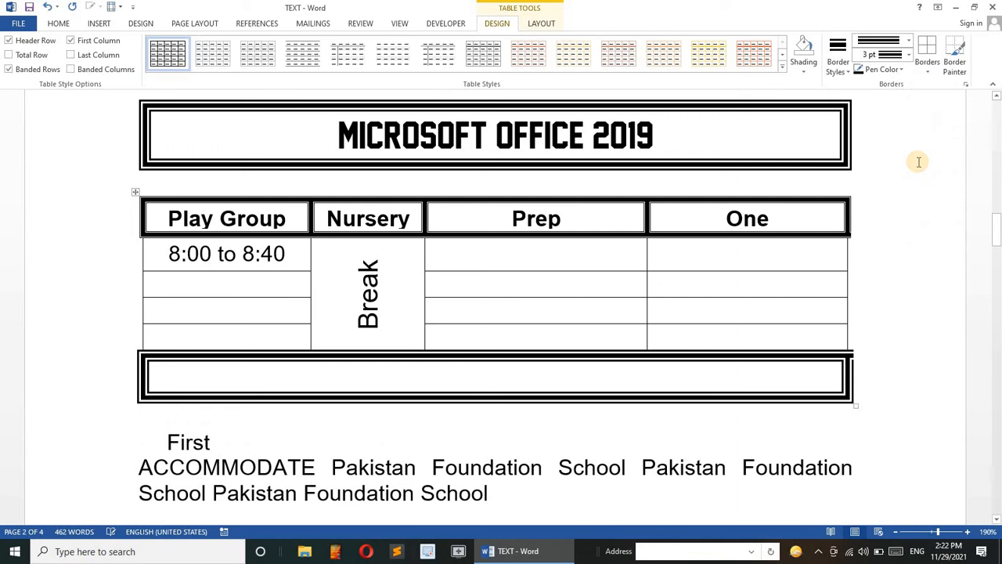
Apply All Borders to the full-width bottom cell with a single solid ½ pt line.
click(908, 41)
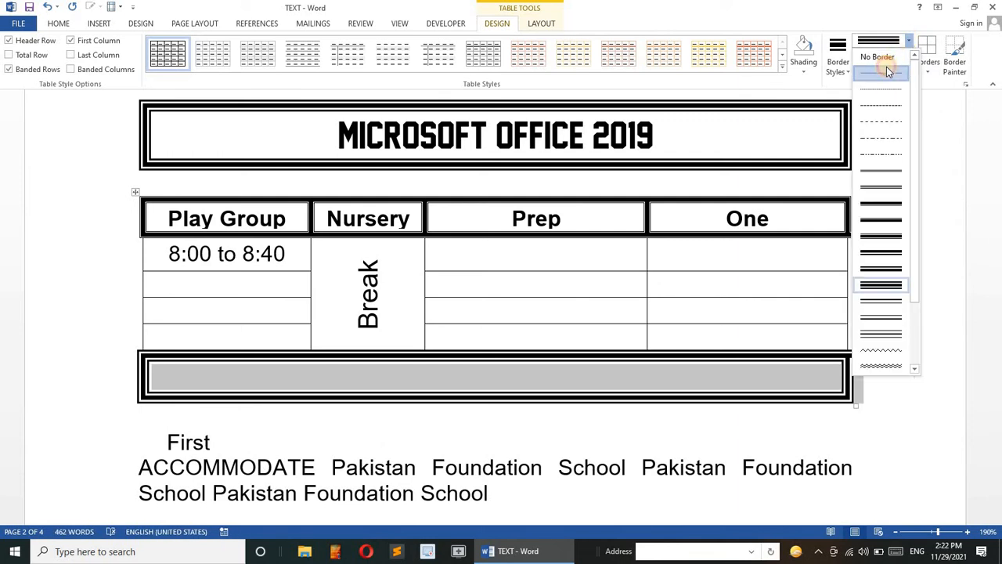
click(886, 69)
click(936, 67)
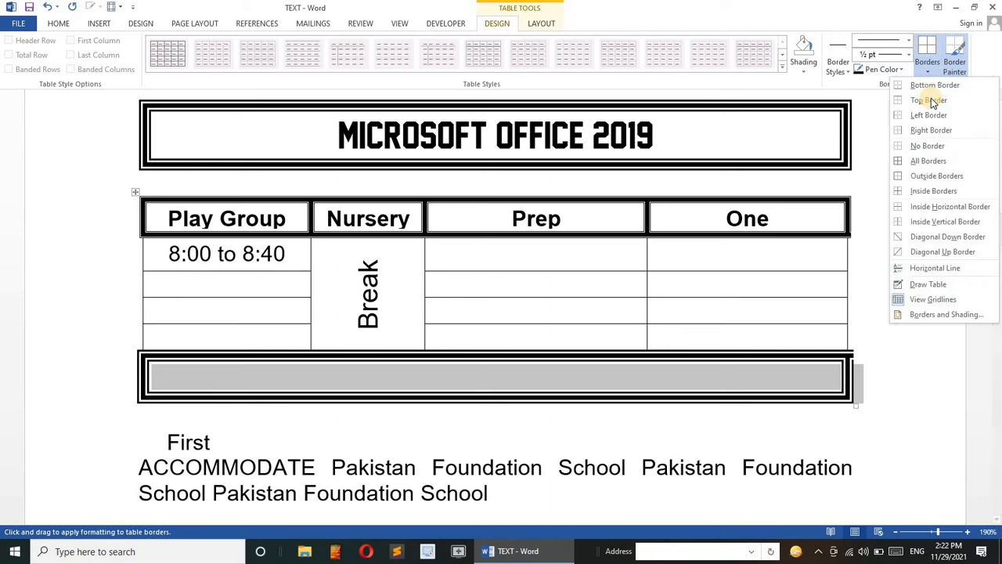
click(922, 162)
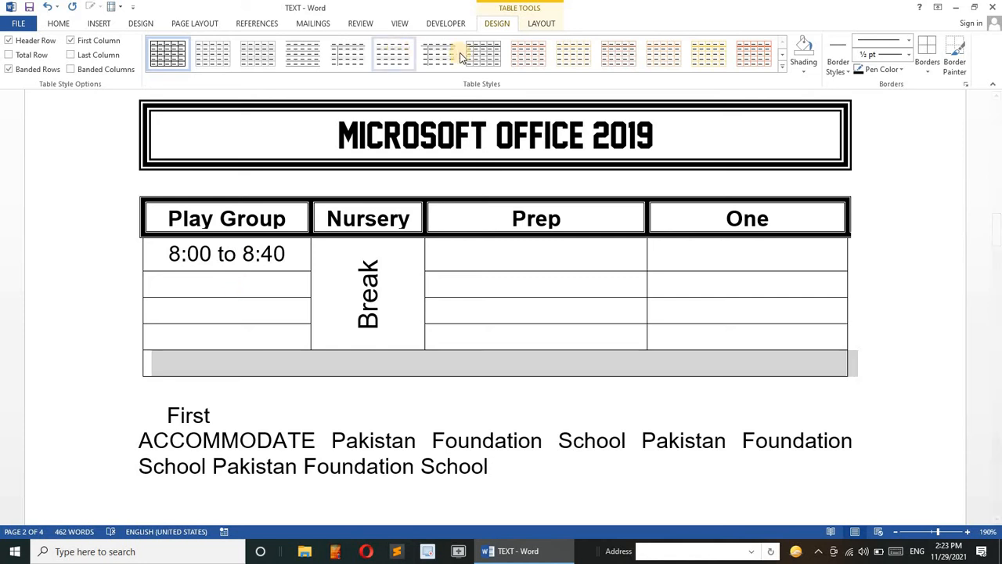
Insert one row below the full-width bottom row and another above the 8:00 to 8:40 row.
click(547, 23)
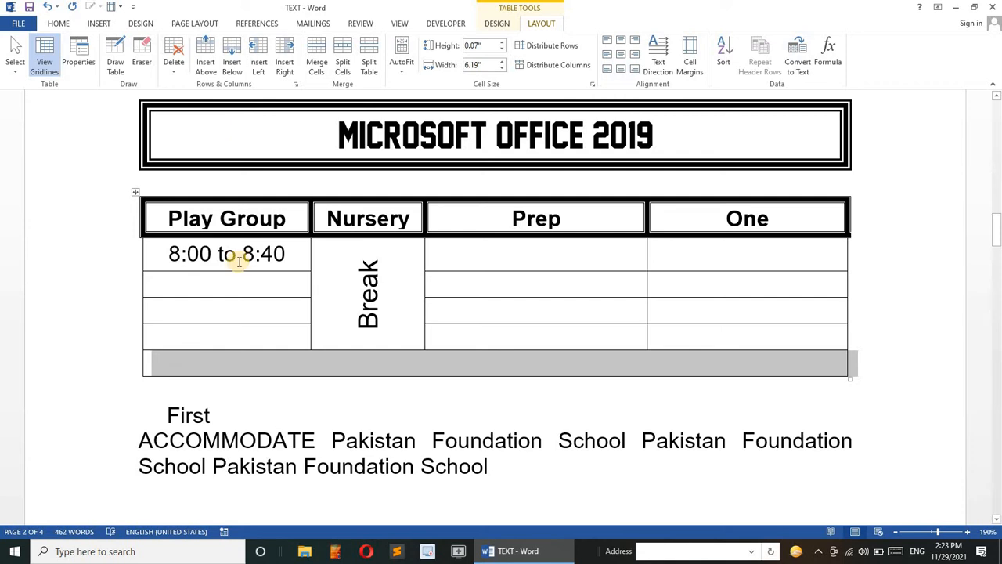
click(209, 363)
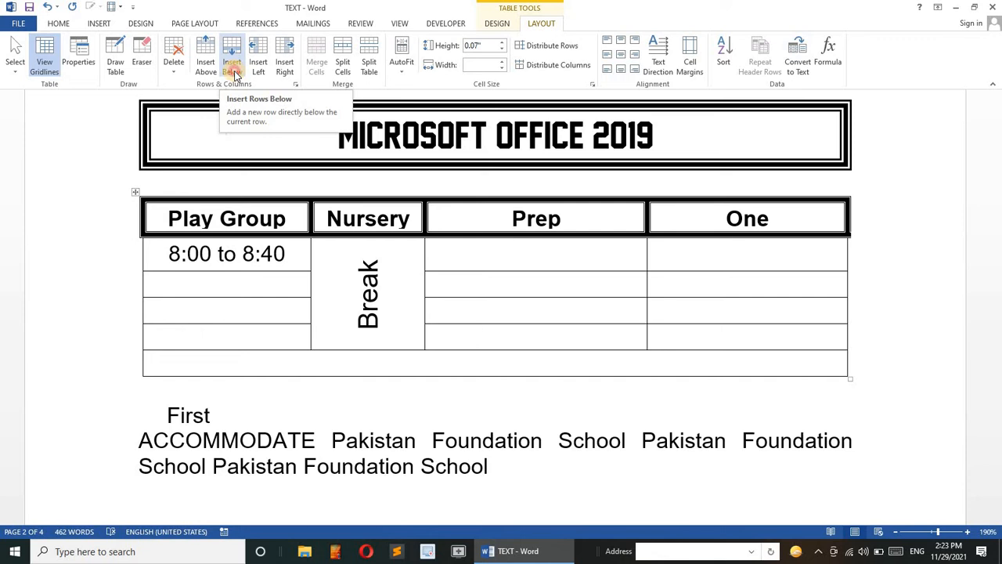
click(233, 70)
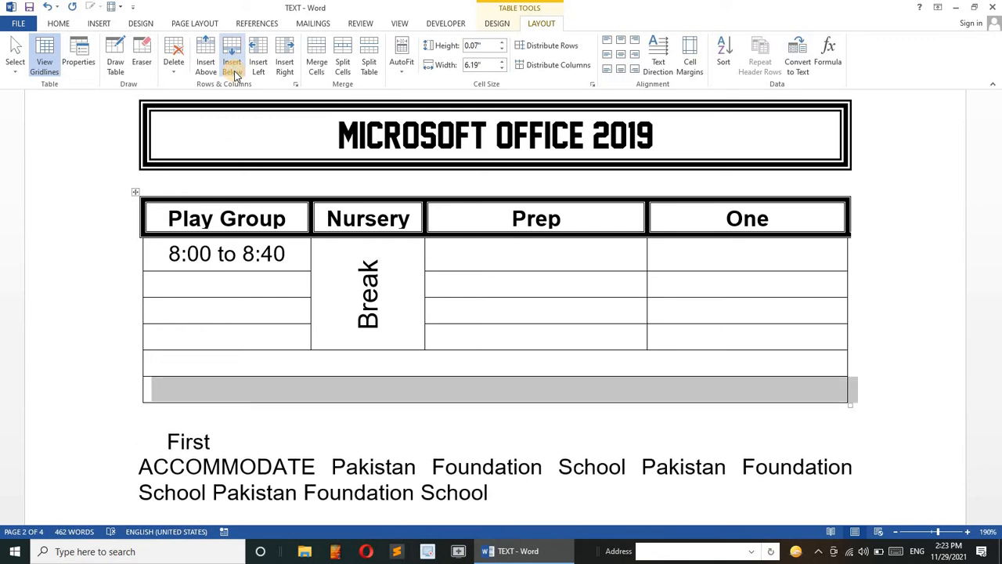
click(499, 257)
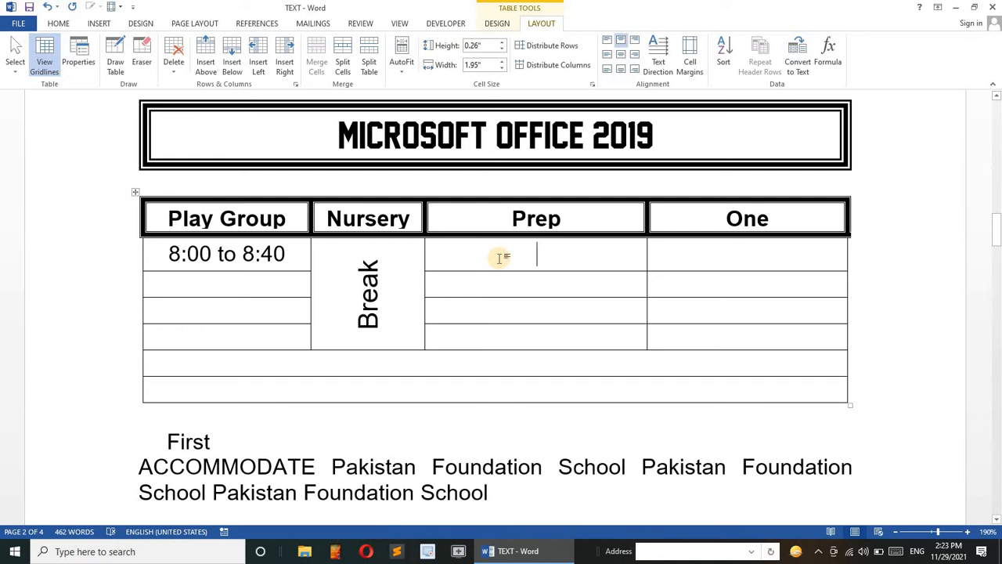
click(205, 66)
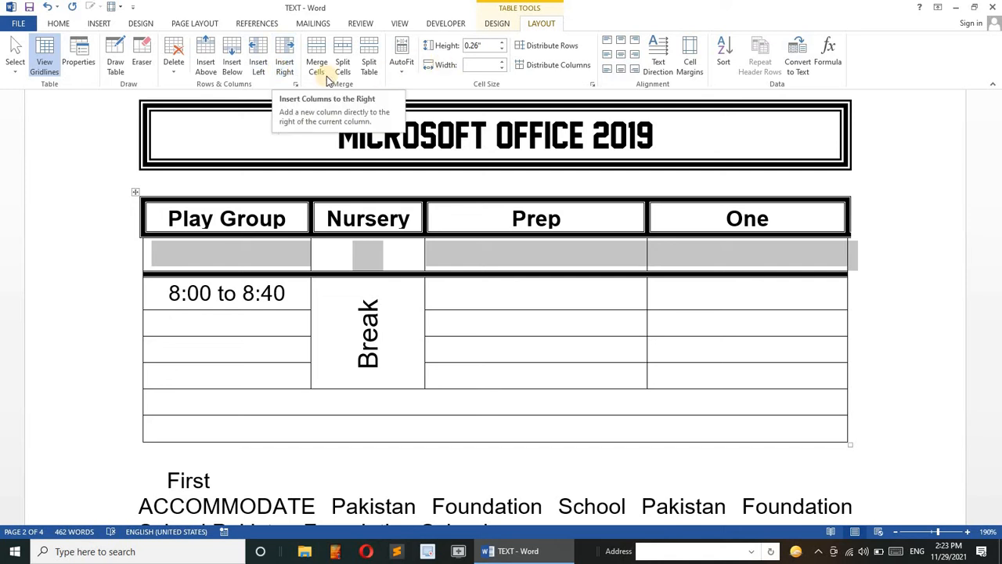
Merge the empty cells under Prep and One, from the 8:00 to 8:40 row down through the next three rows.
click(460, 306)
drag(460, 306, 703, 375)
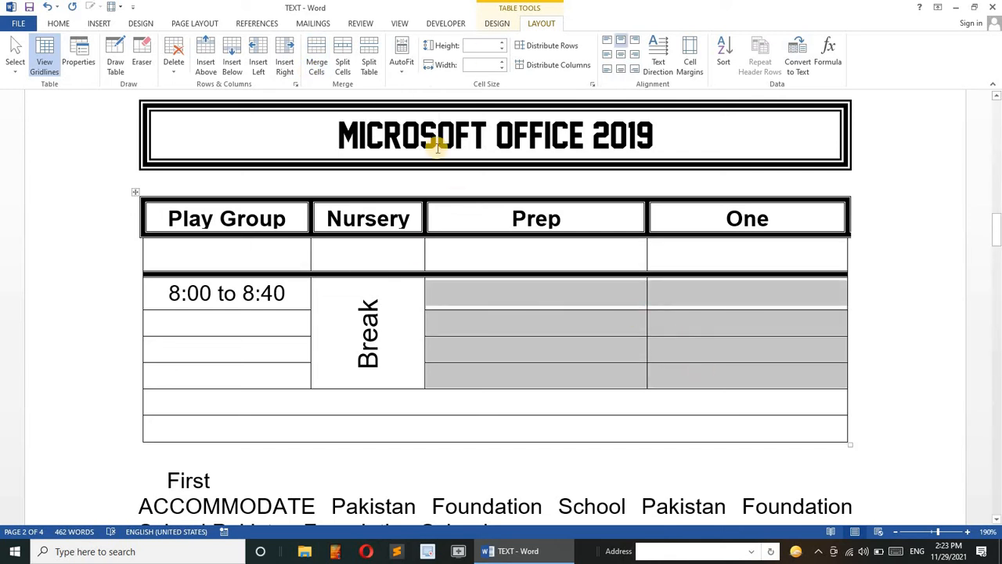
click(317, 60)
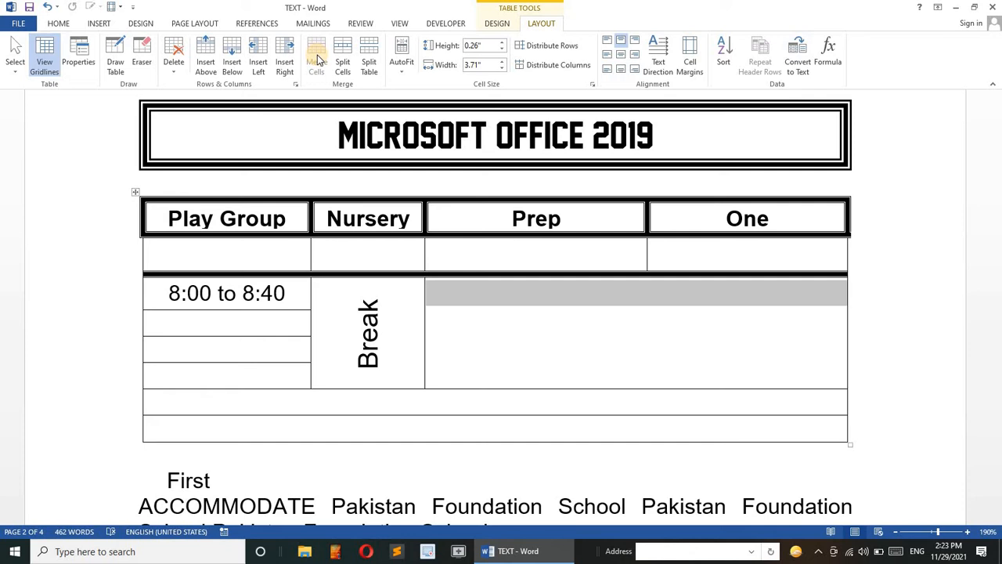
Undo the cell merge and the insertion of the row under the headers, and redo both.
key(ctrl+z)
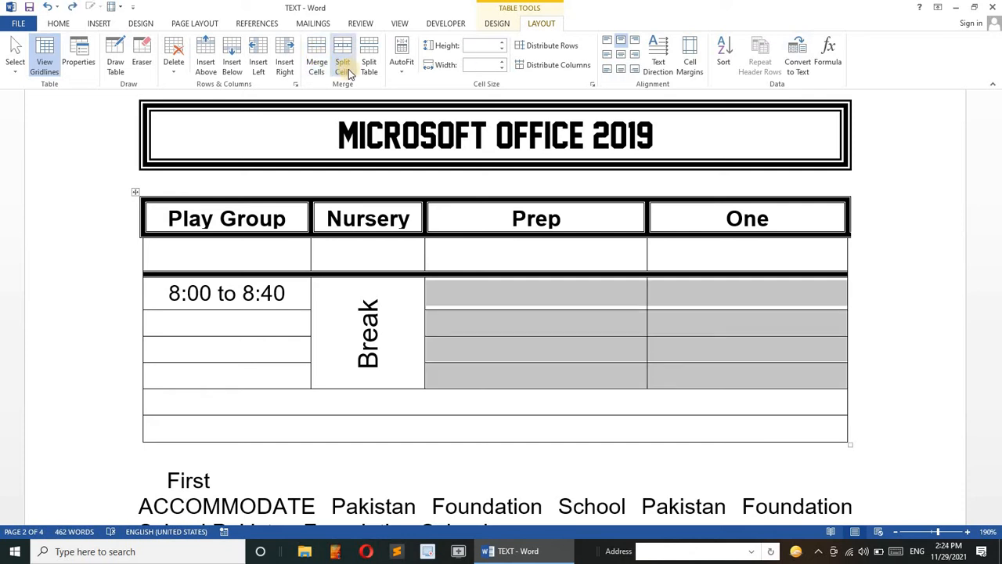
key(ctrl+z)
click(526, 233)
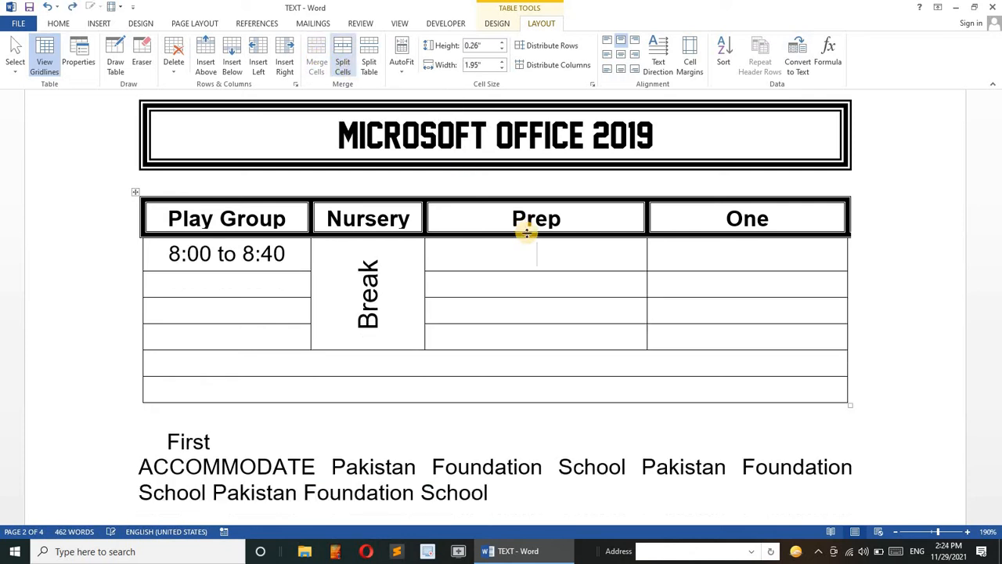
key(ctrl+y)
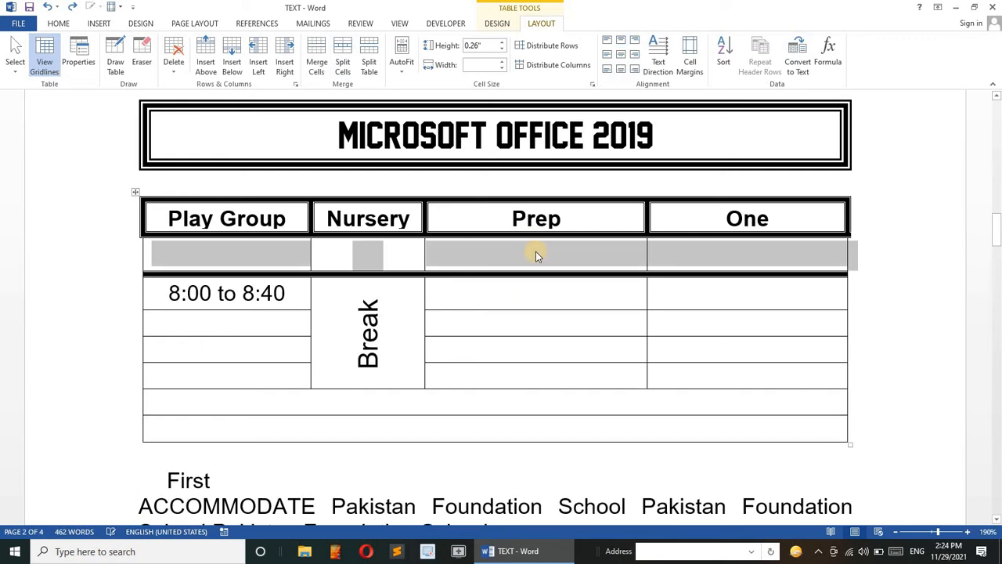
key(ctrl+y)
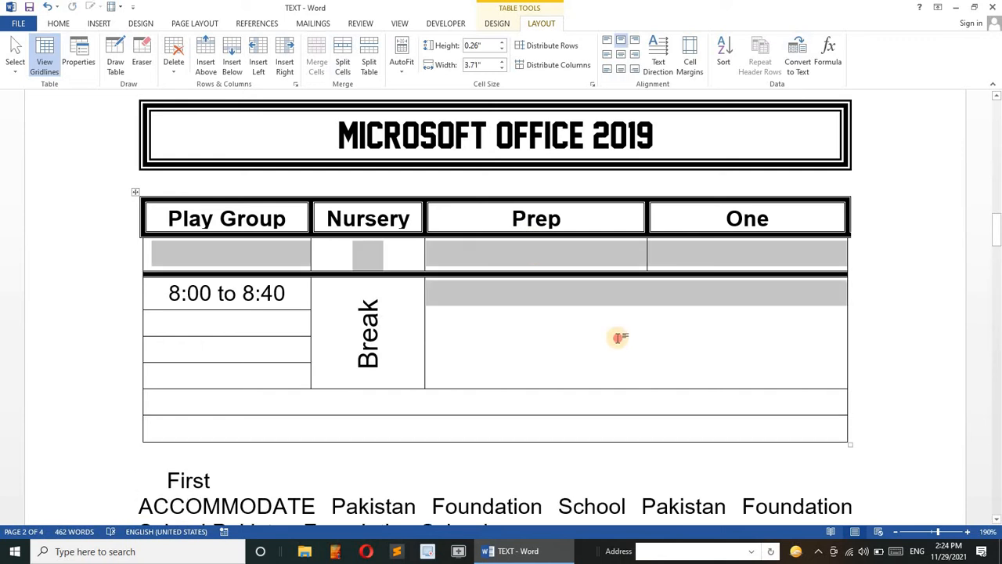
Split the large merged cell beside Break into 2 columns and 1 row.
click(615, 335)
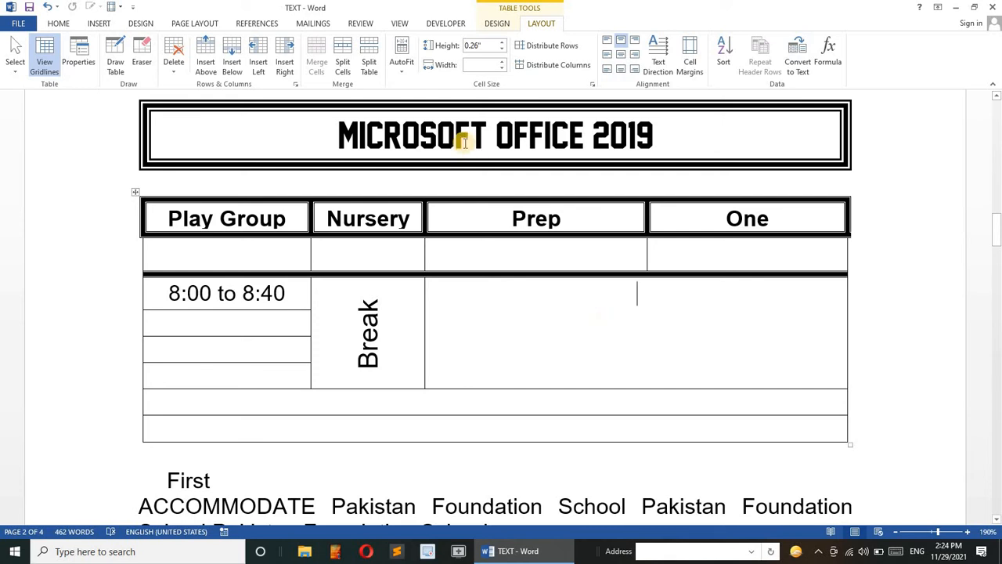
click(349, 69)
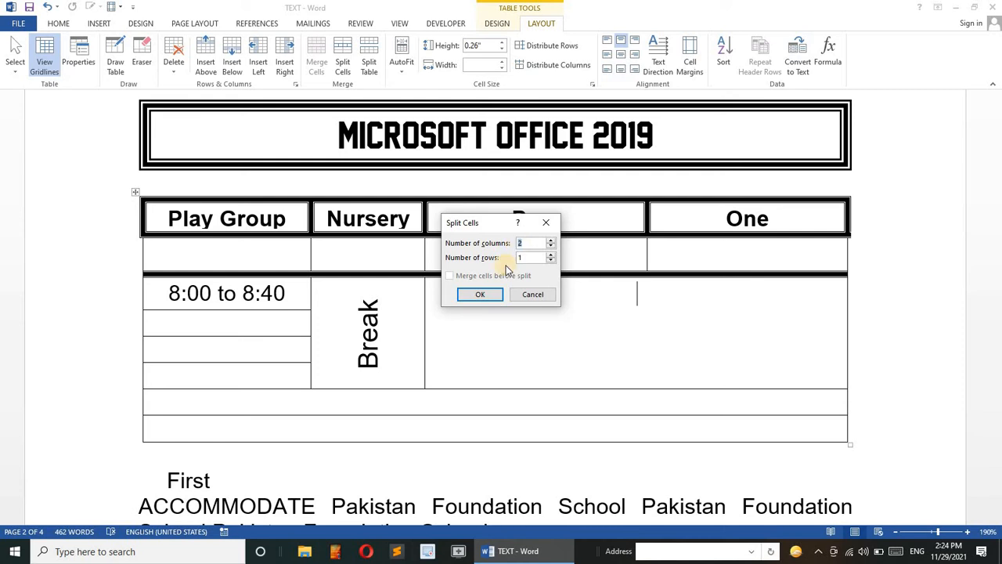
click(479, 295)
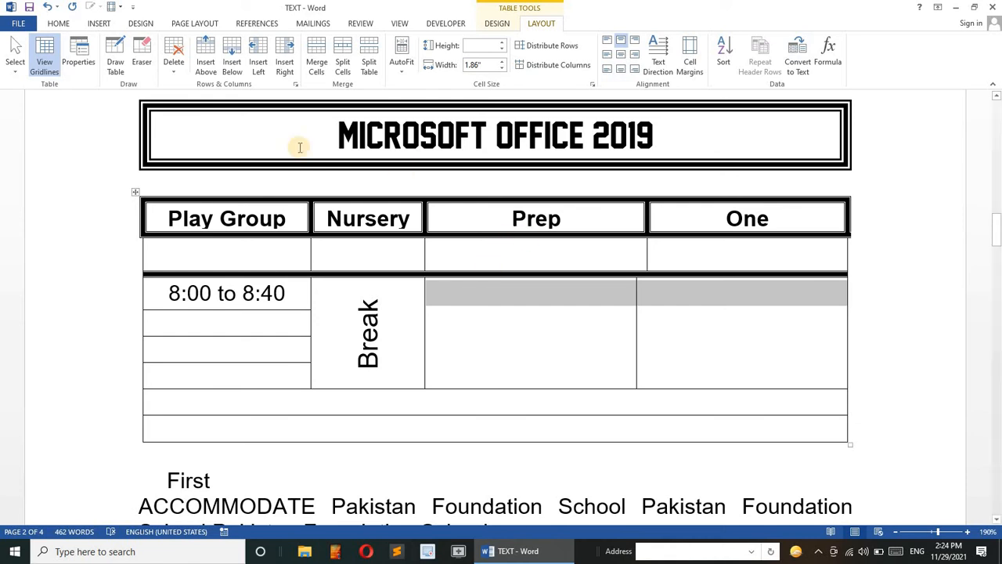
Try splitting the table above the 8:00 to 8:40 row with blank lines in the gap, and rejoin the two parts.
click(376, 69)
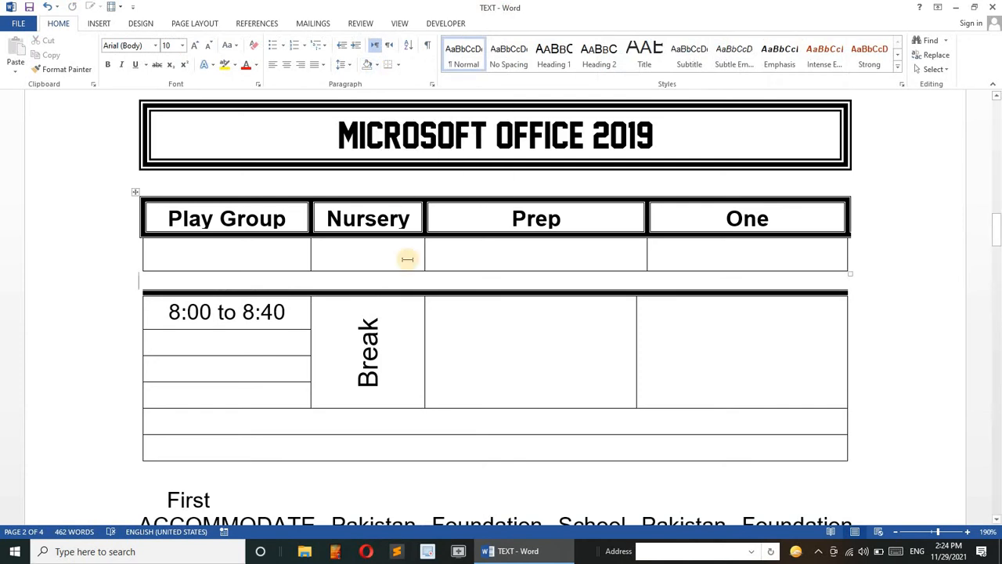
key(Return)
key(Return)
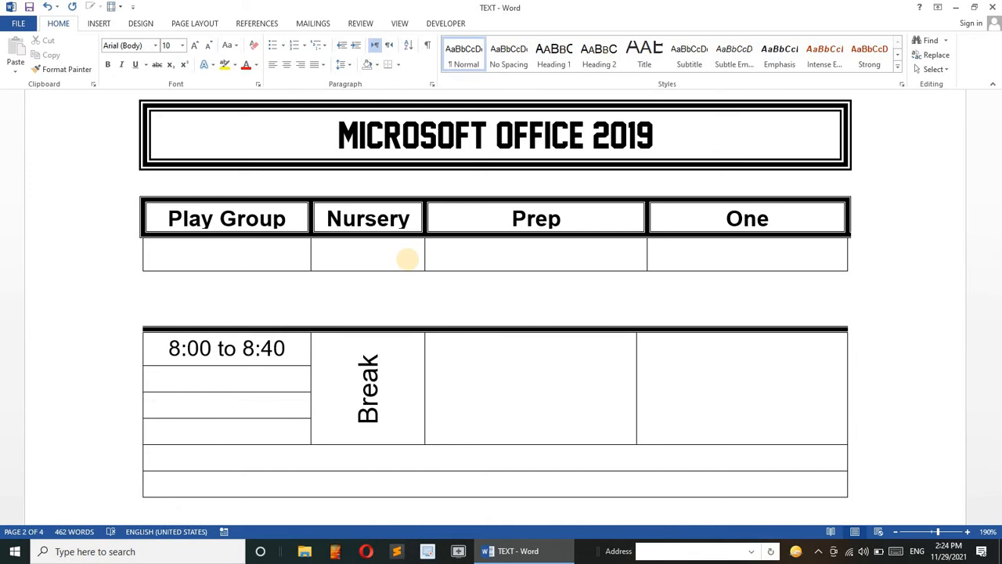
key(BackSpace)
key(BackSpace)
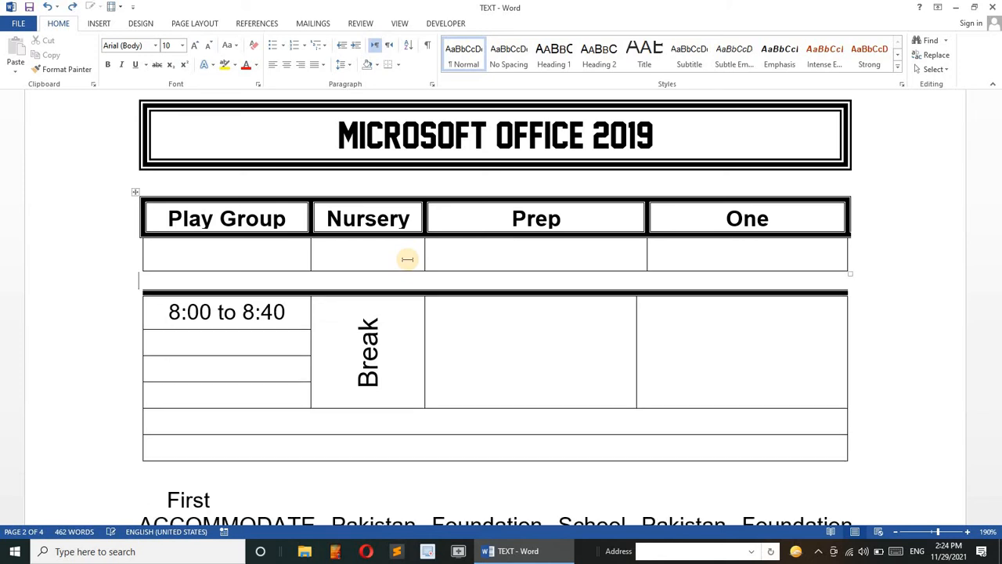
key(Delete)
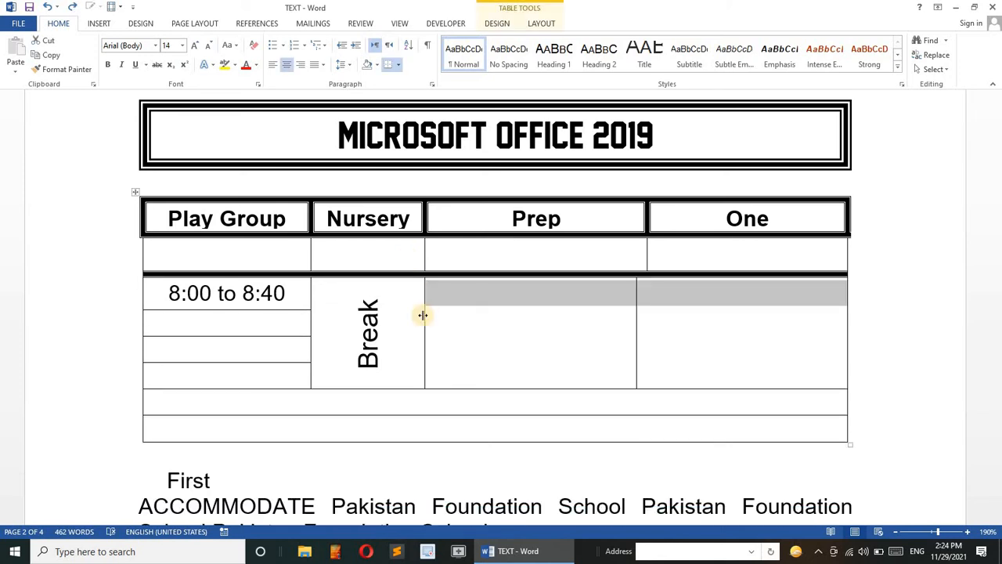
Split the table above the first full-width row and add blank lines between the two tables.
click(468, 407)
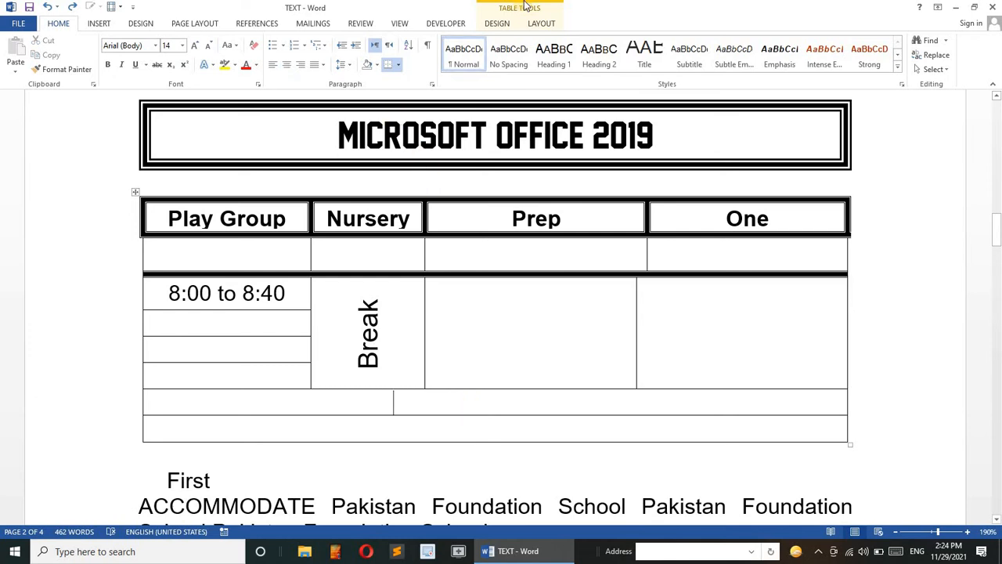
click(537, 28)
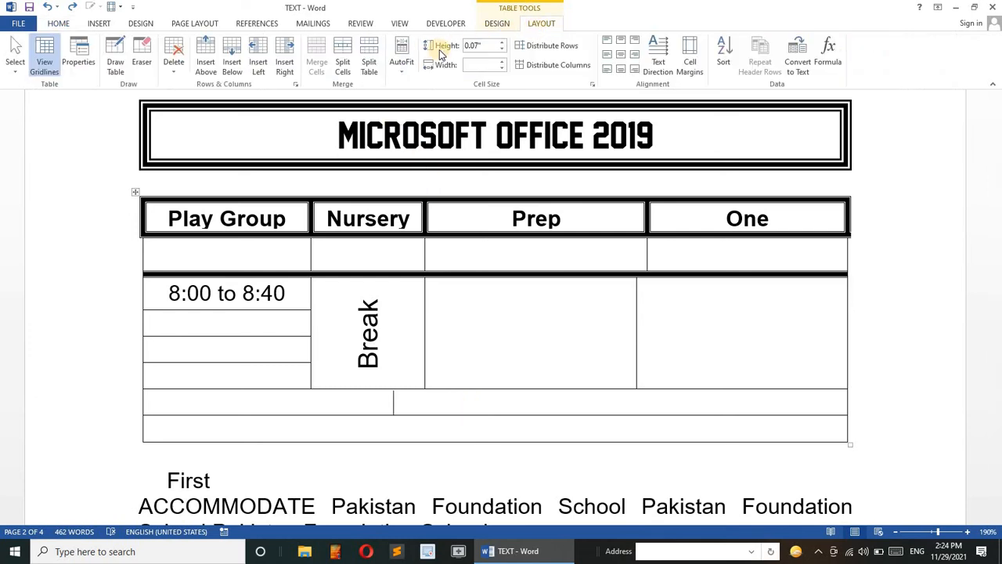
click(372, 74)
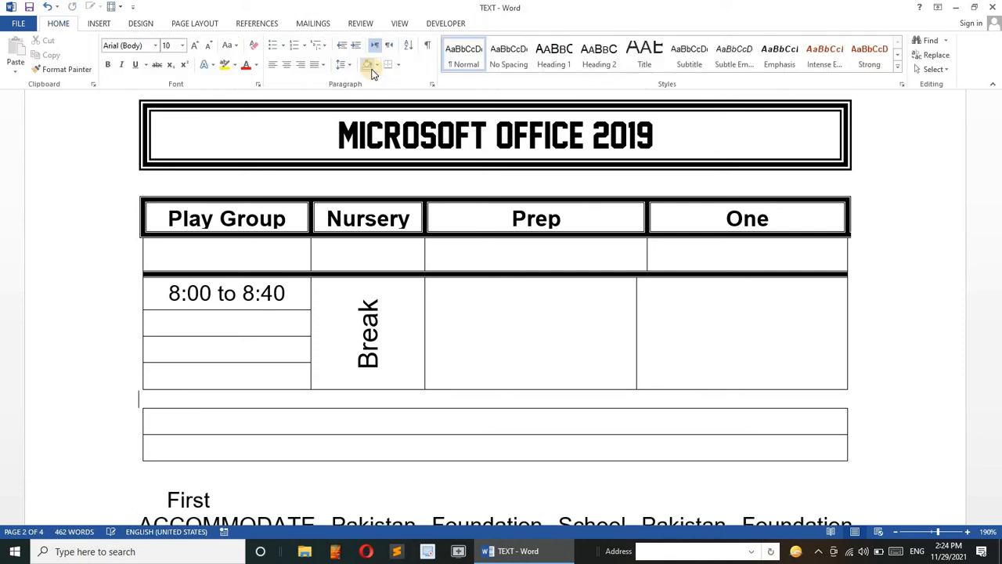
key(Return)
key(Return)
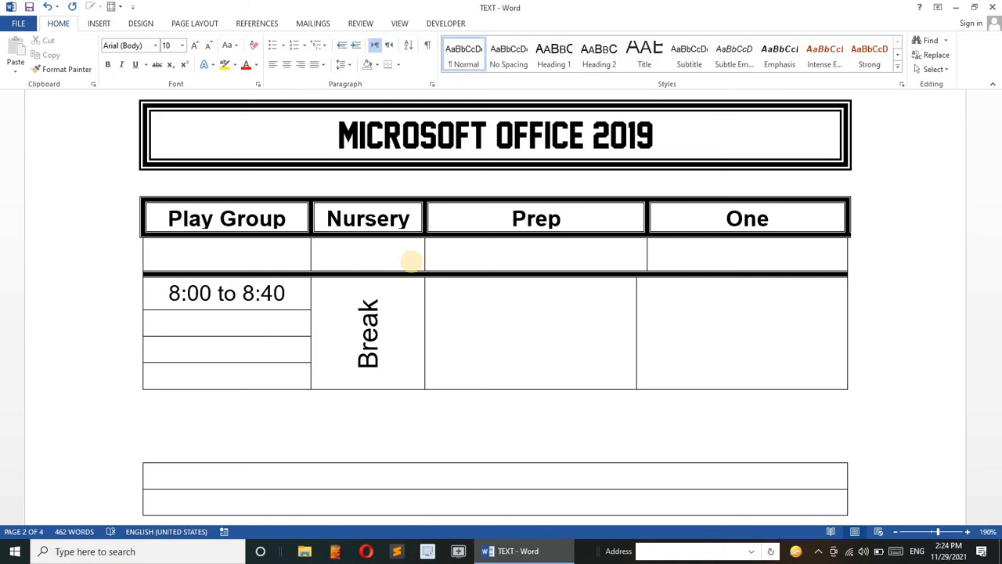
Set the header row's height to 1.4 inches and the Prep column's width to 0.58 inches.
click(508, 266)
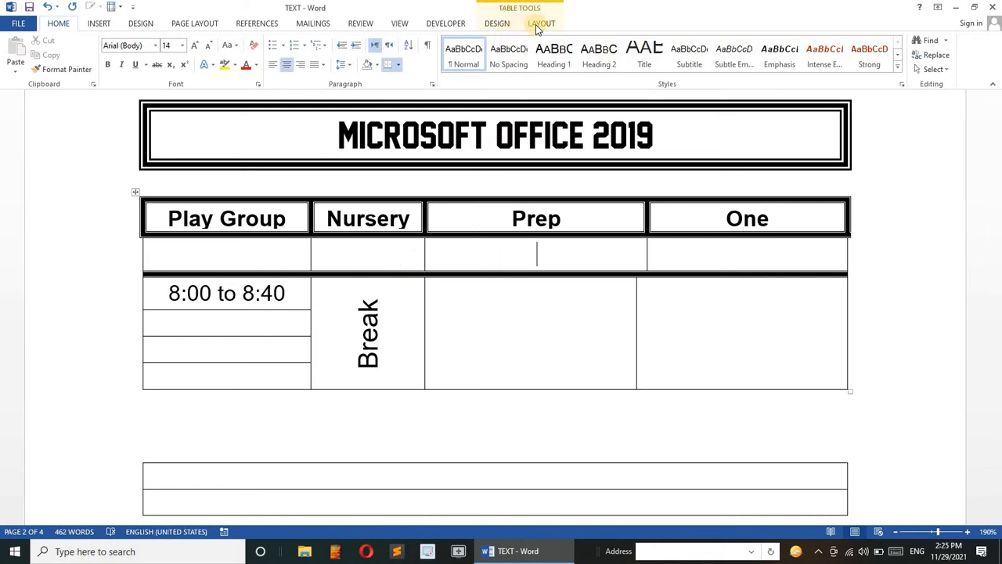
click(539, 23)
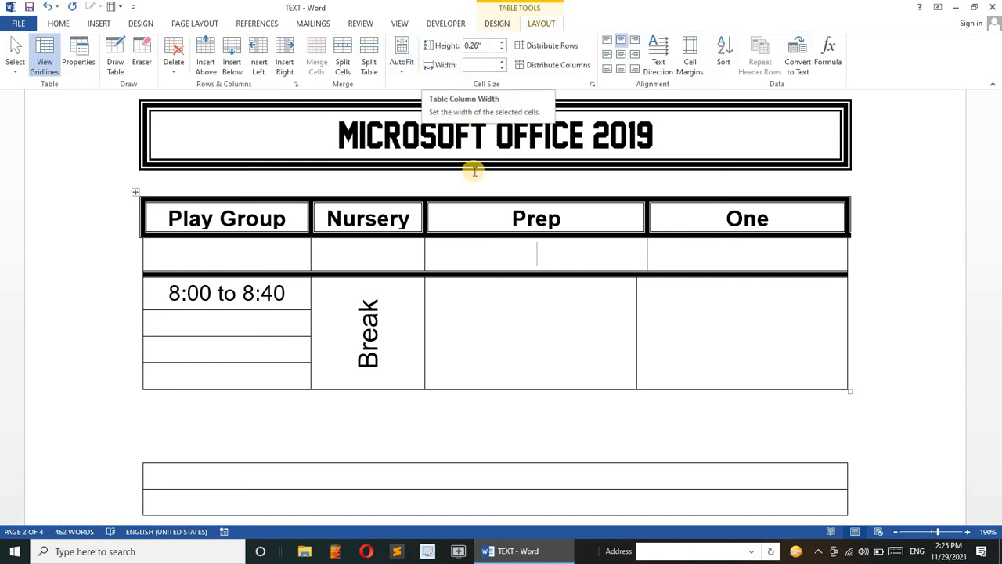
click(621, 220)
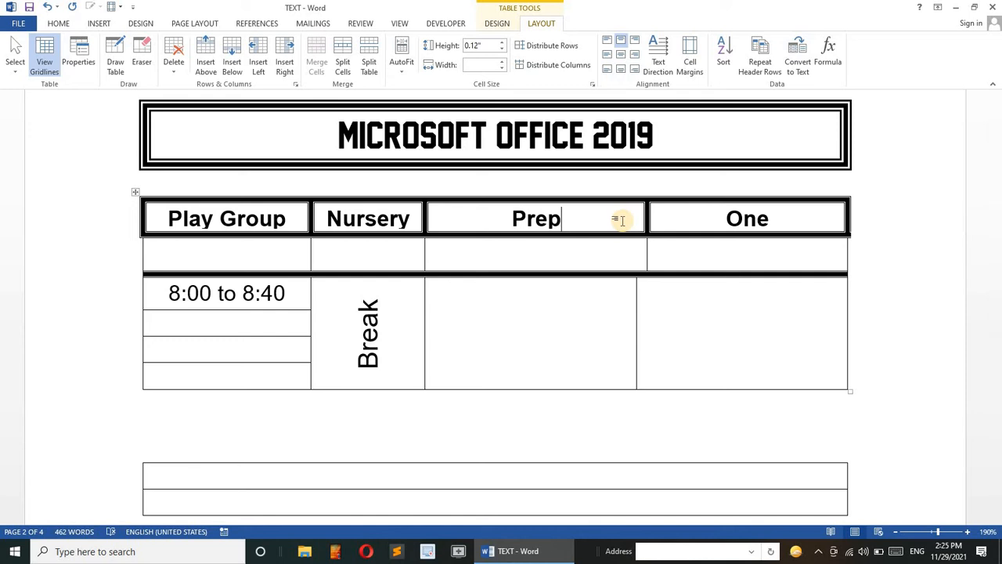
click(501, 45)
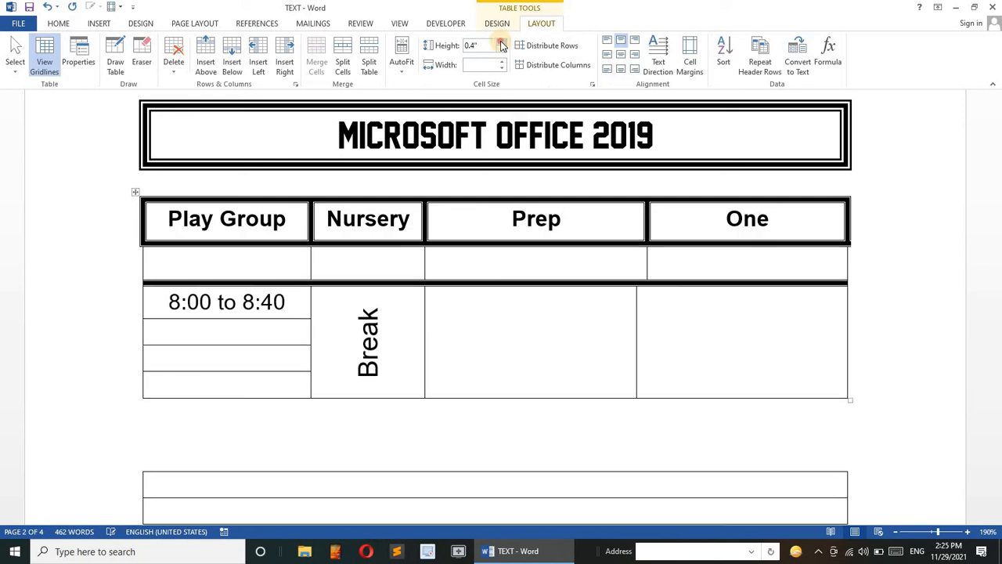
click(501, 45)
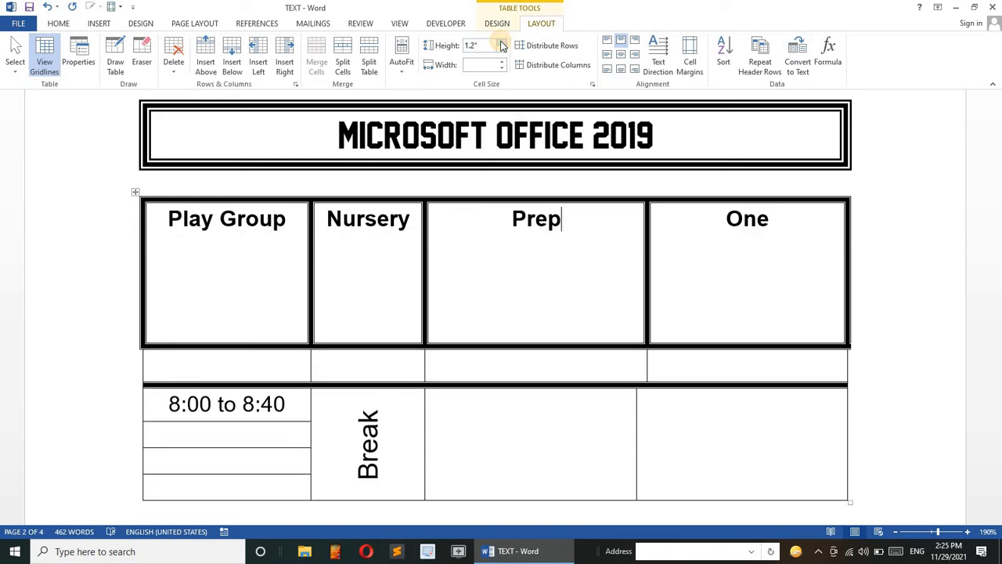
click(501, 45)
click(501, 45)
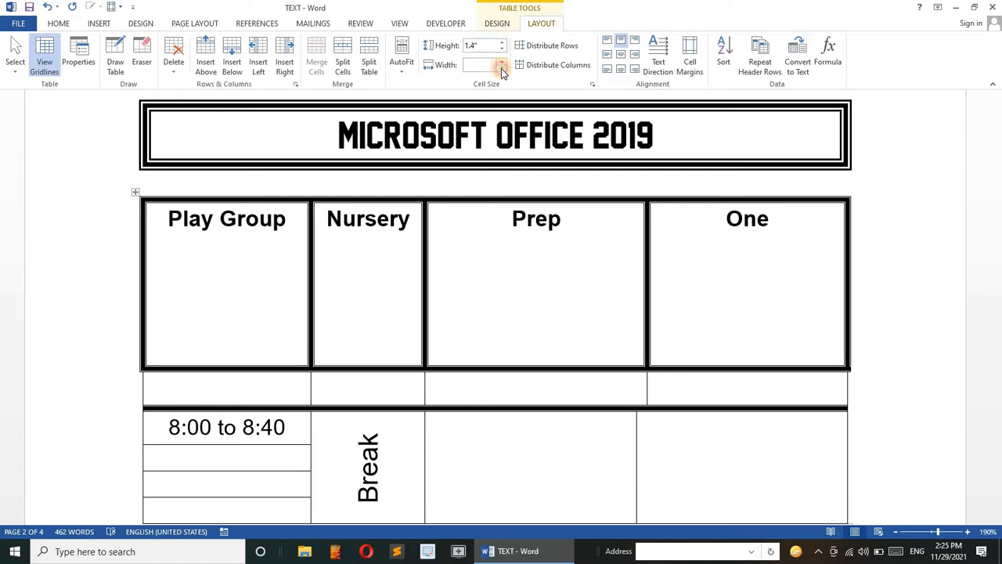
click(501, 68)
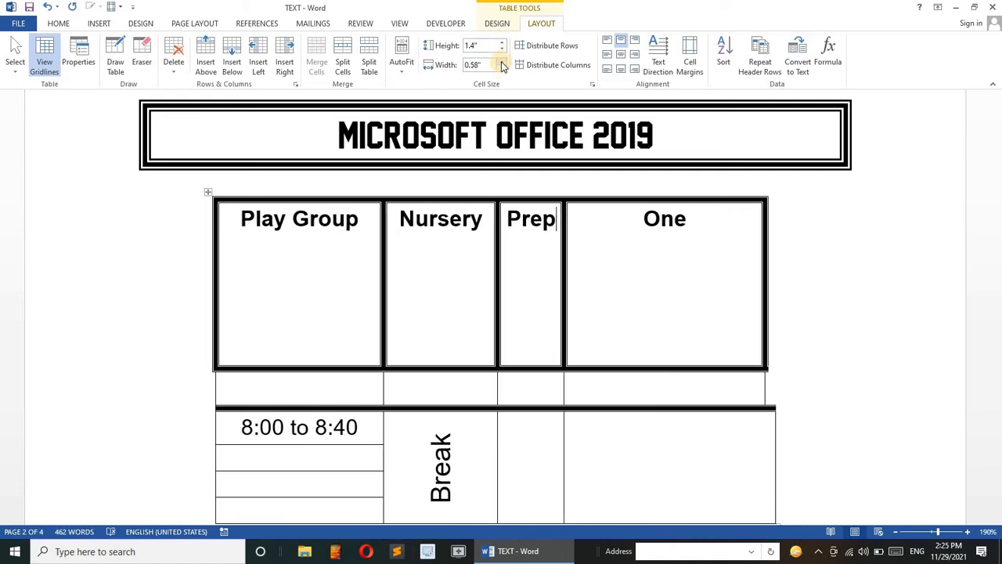
Set the Prep column's width to 5.1 inches and the header row's height to 0.8 inches.
drag(501, 61, 501, 61)
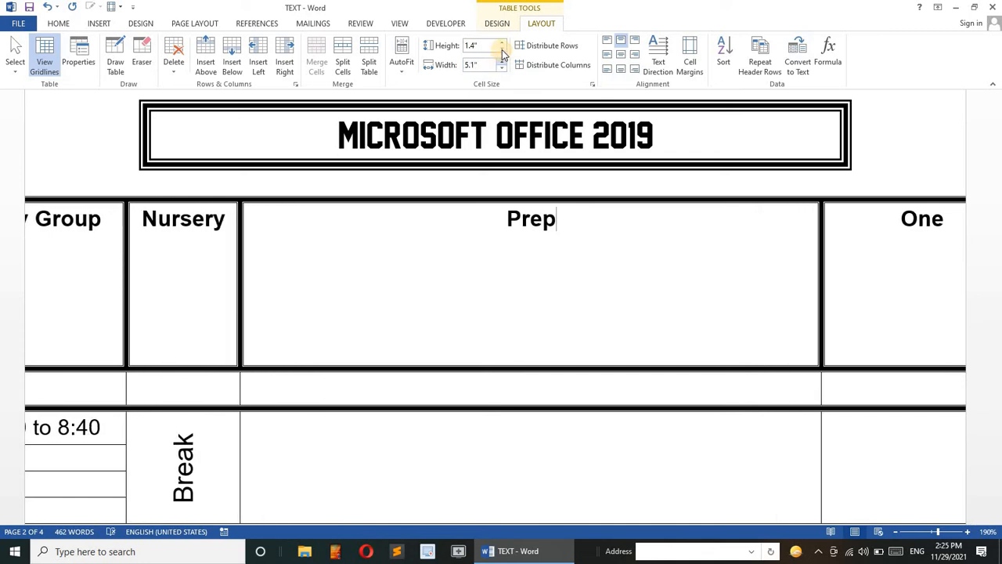
drag(502, 49, 502, 49)
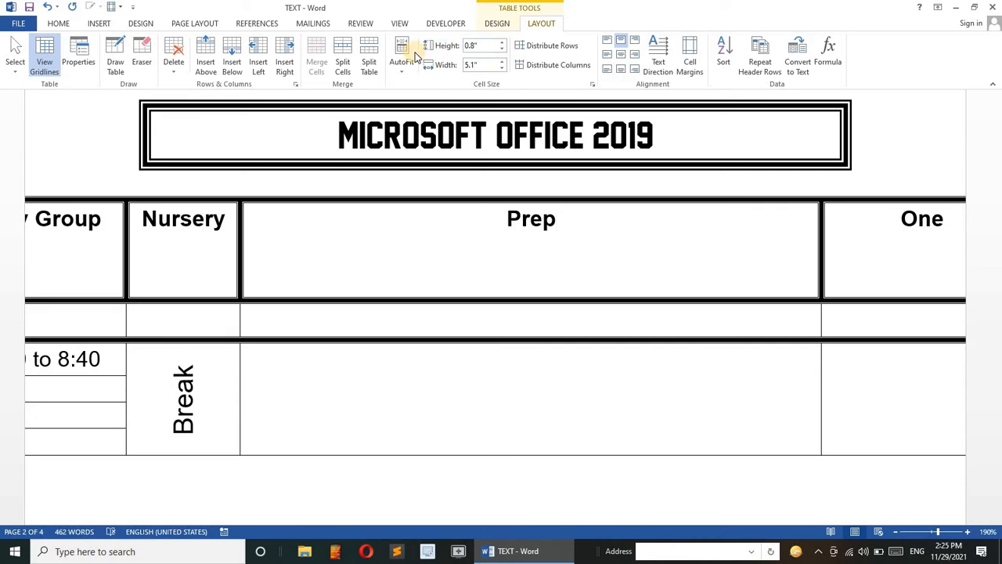
Fit the timetable to the page width with AutoFit Window and apply Fixed Column Width.
click(400, 73)
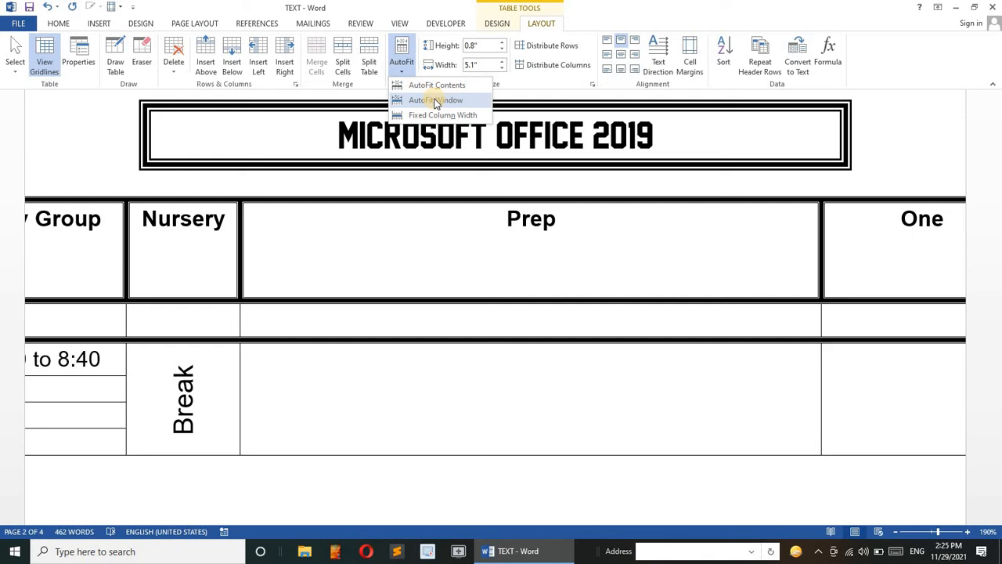
click(435, 100)
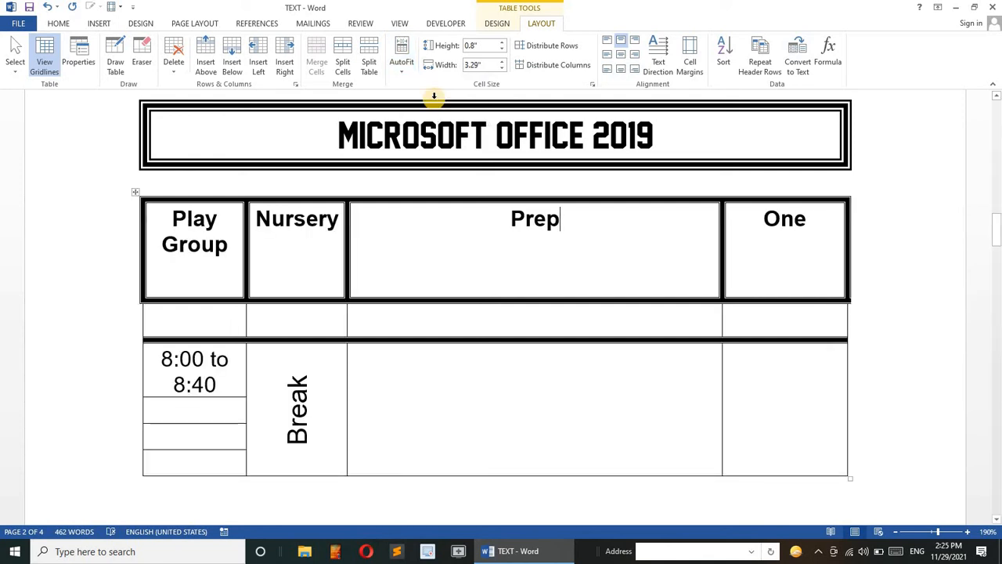
click(405, 67)
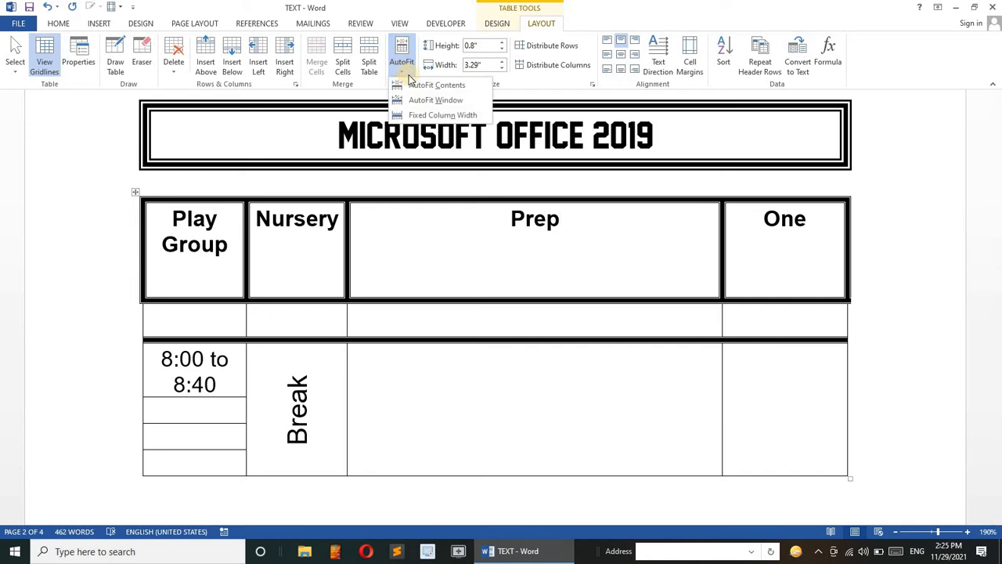
click(423, 115)
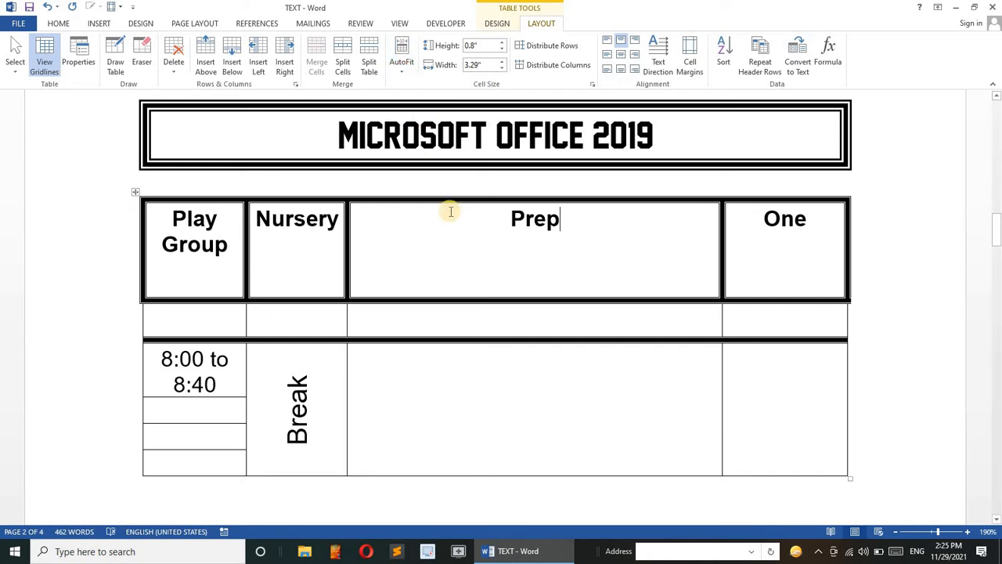
Set the header row's height to 0.3 inches and widen the Play Group and Nursery columns, leaving Prep about 2.62 inches wide.
click(504, 50)
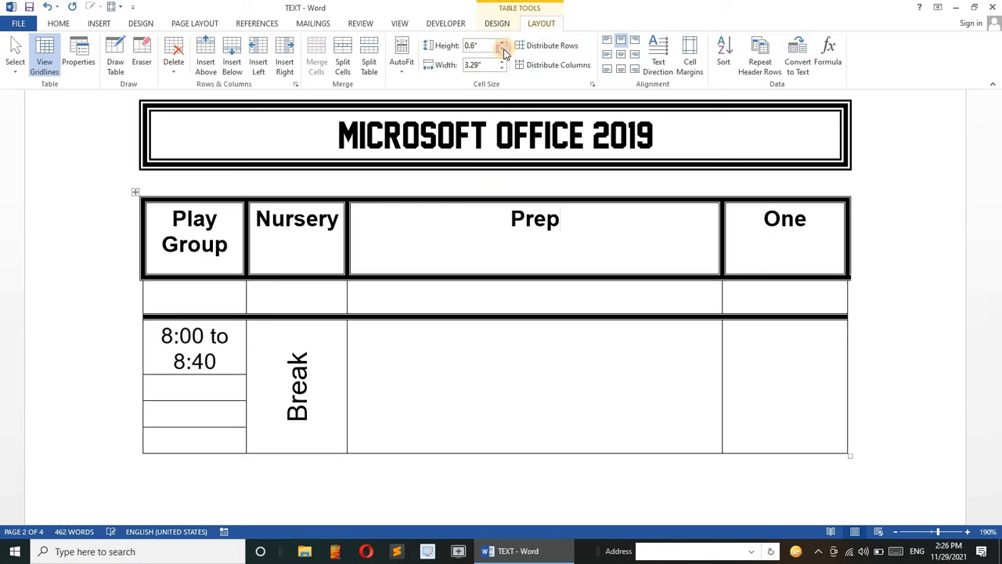
click(503, 51)
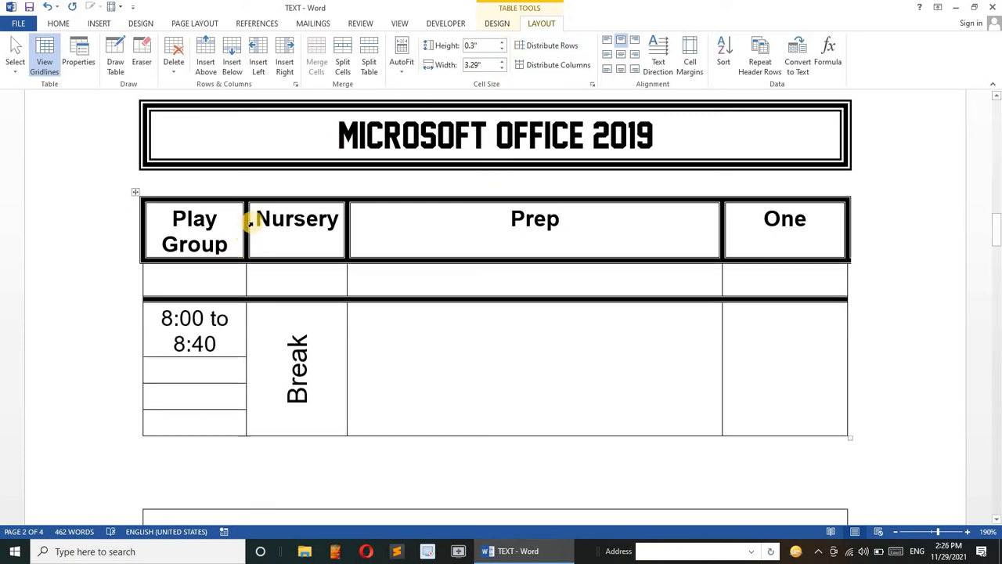
drag(245, 225, 423, 214)
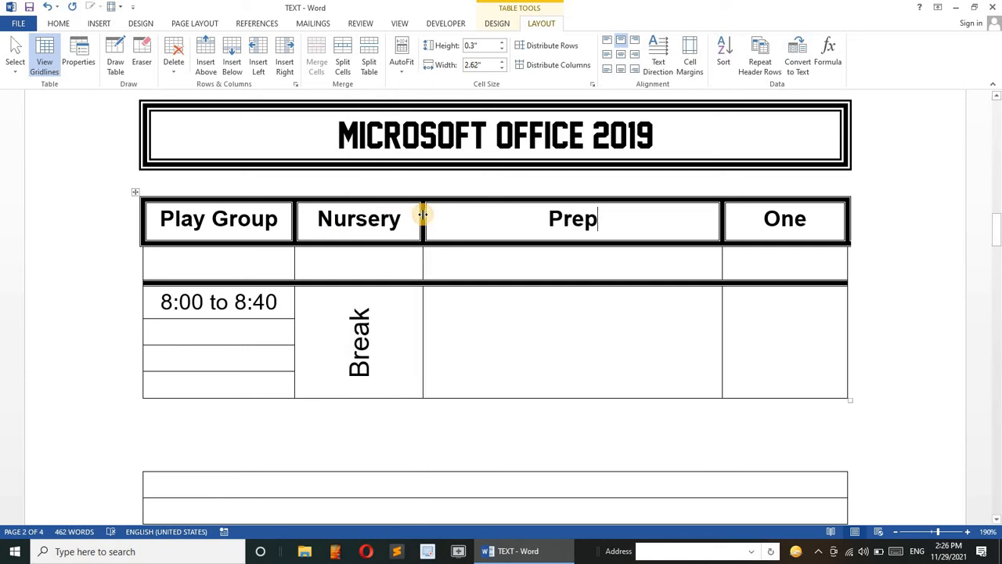
Distribute the timetable's rows and columns evenly, and enlarge the header row to about 0.89 inches high.
click(553, 47)
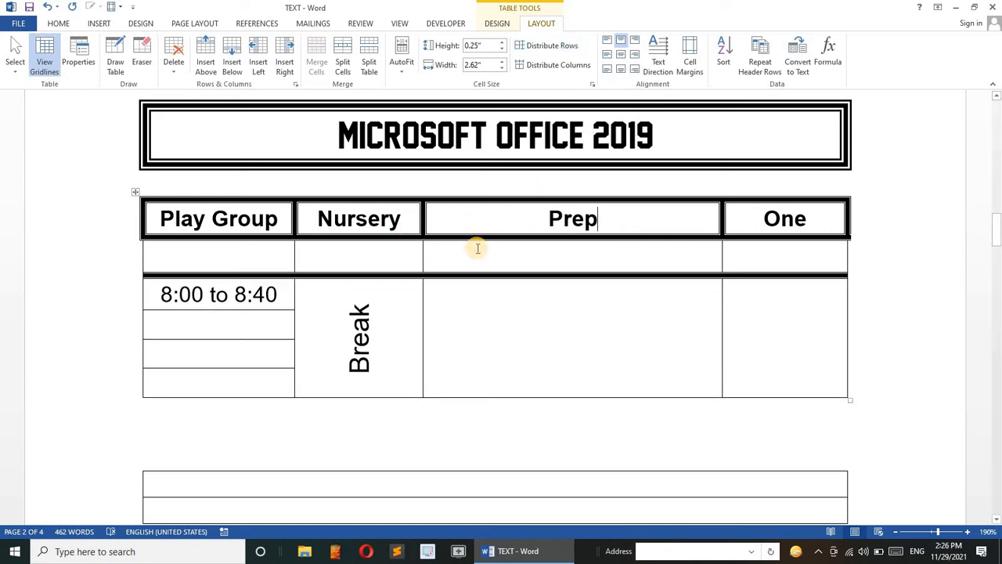
click(553, 66)
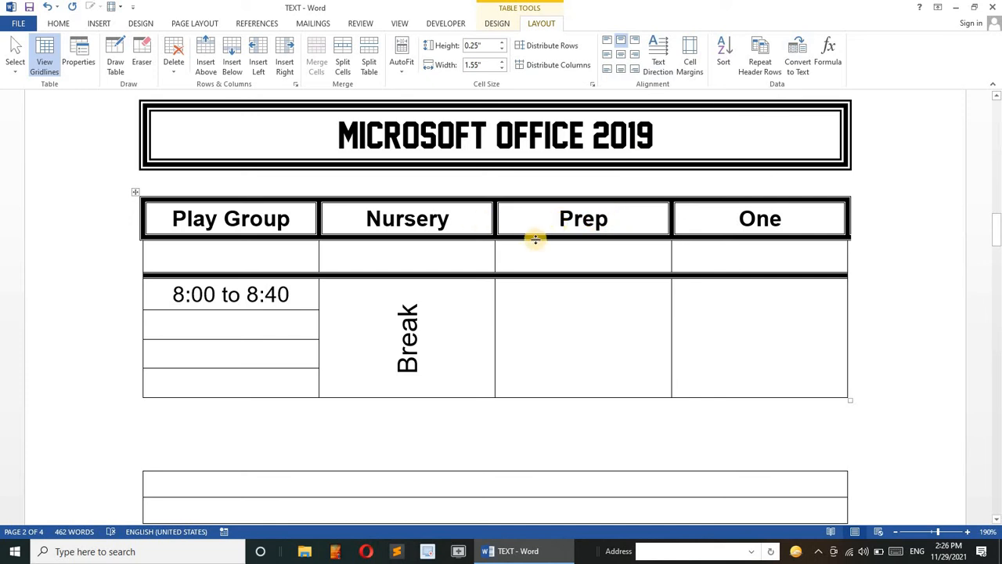
drag(534, 235, 553, 309)
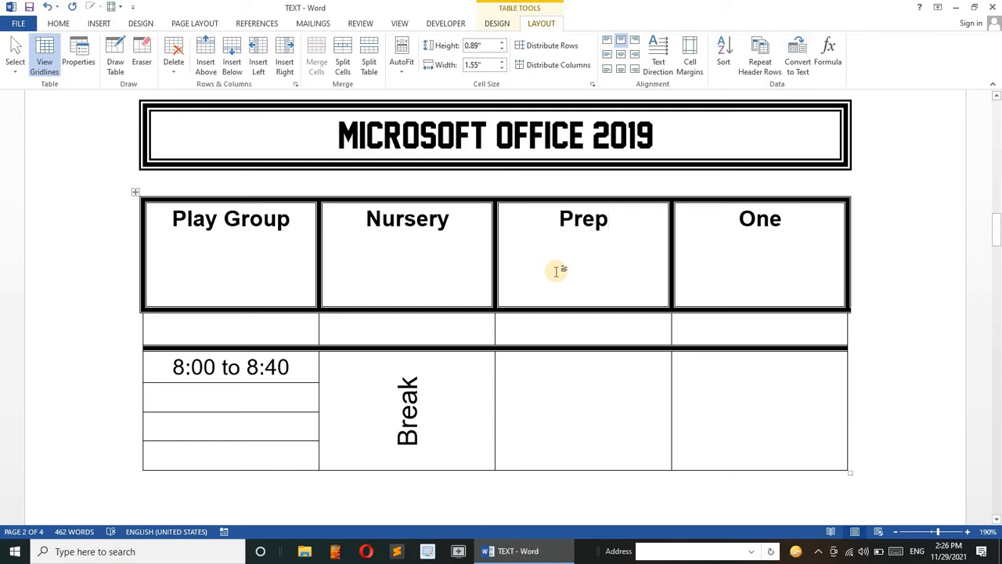
Try top and bottom text alignments on Prep and the whole header row, and set all header cells to Align Center.
click(610, 45)
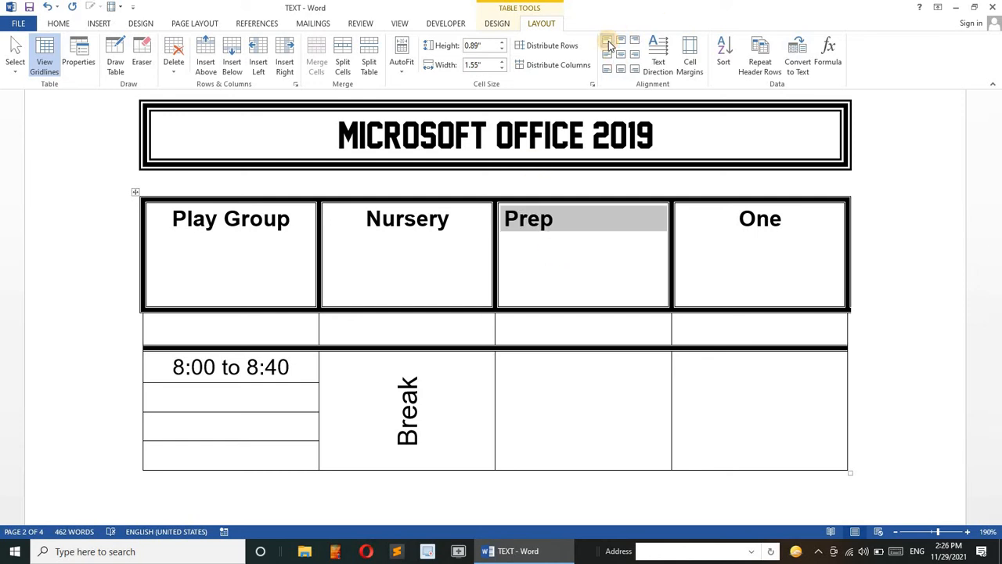
click(445, 237)
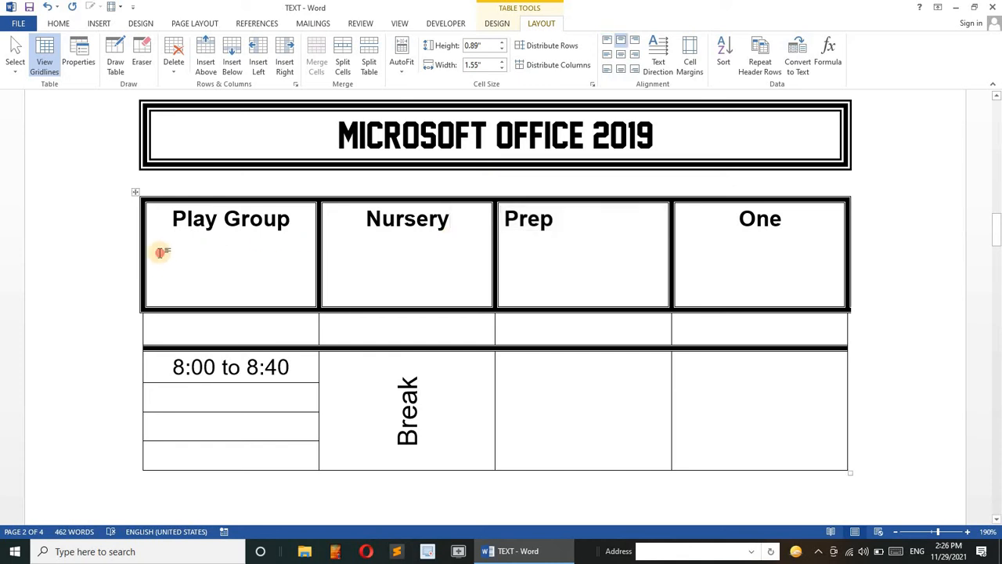
mouse_move(160, 252)
mouse_down()
mouse_move(646, 232)
mouse_move(689, 239)
mouse_up()
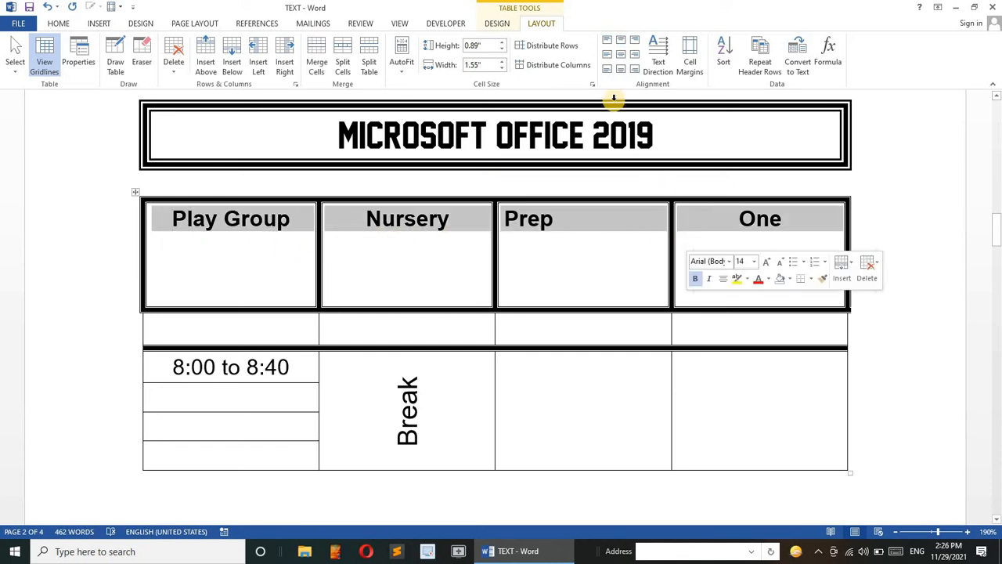
click(605, 40)
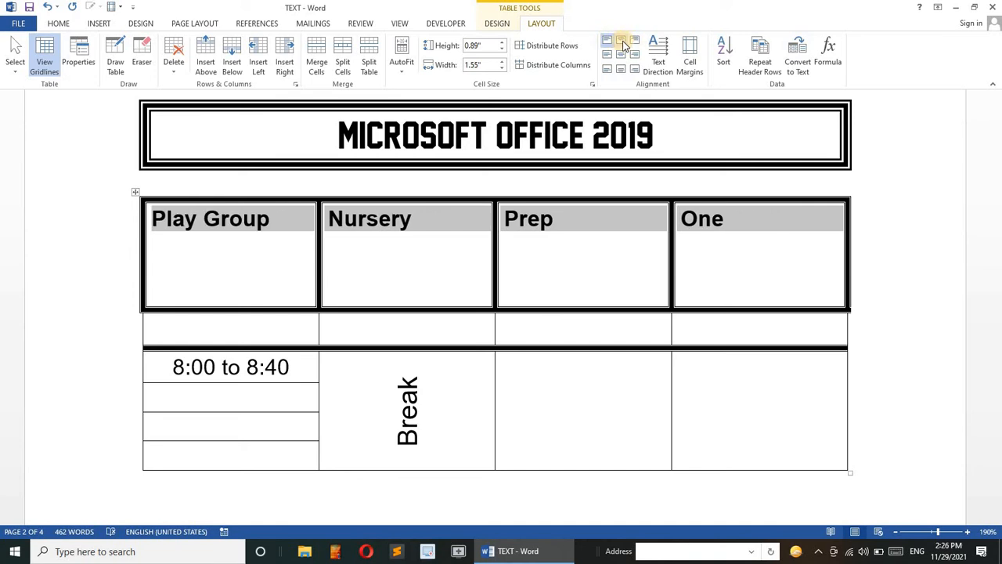
click(621, 43)
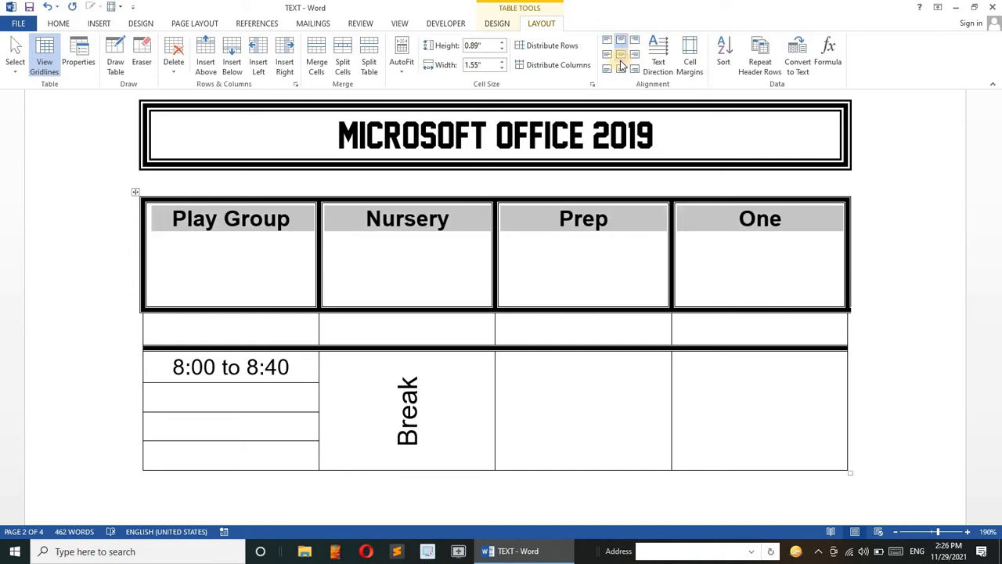
click(622, 56)
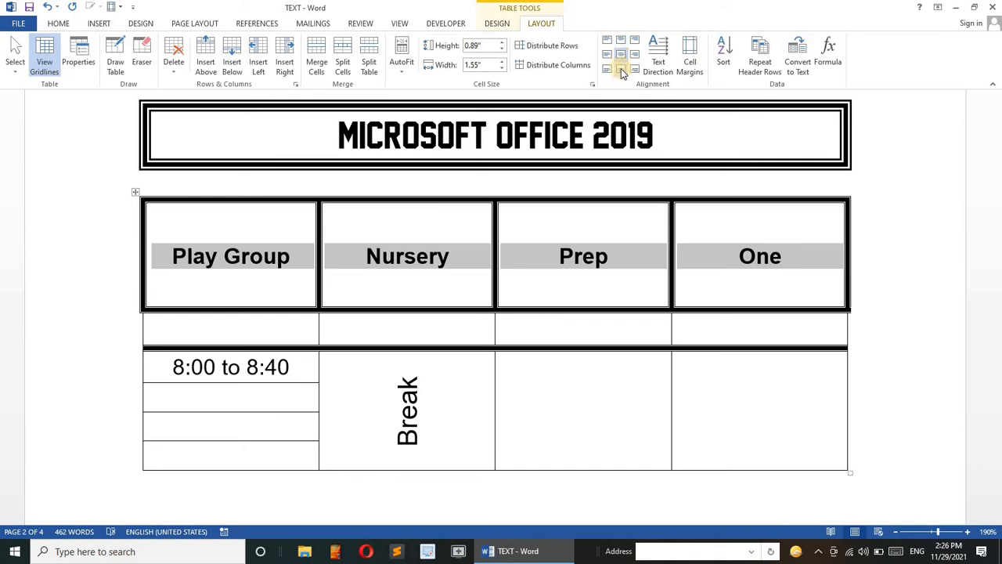
click(621, 68)
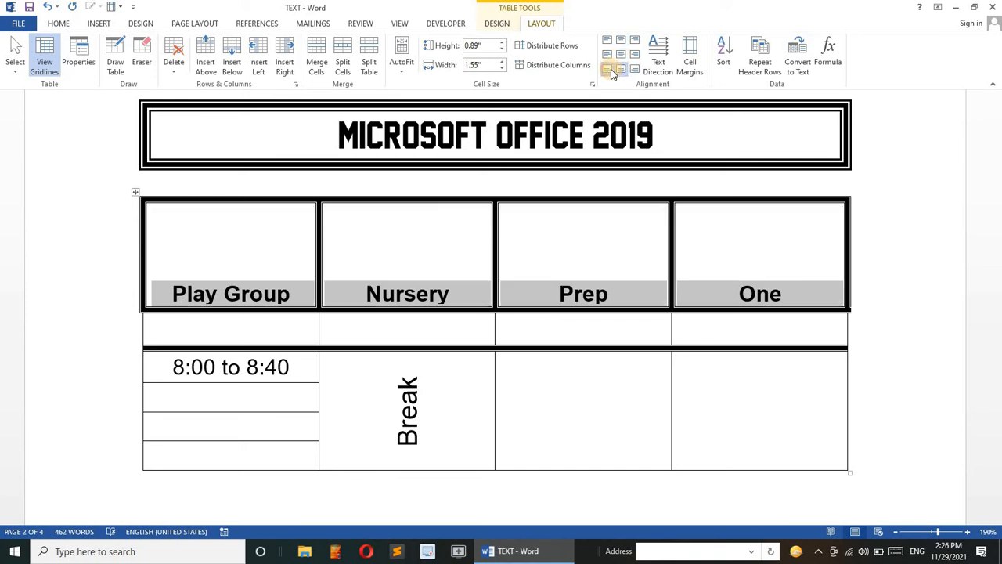
click(607, 69)
click(635, 69)
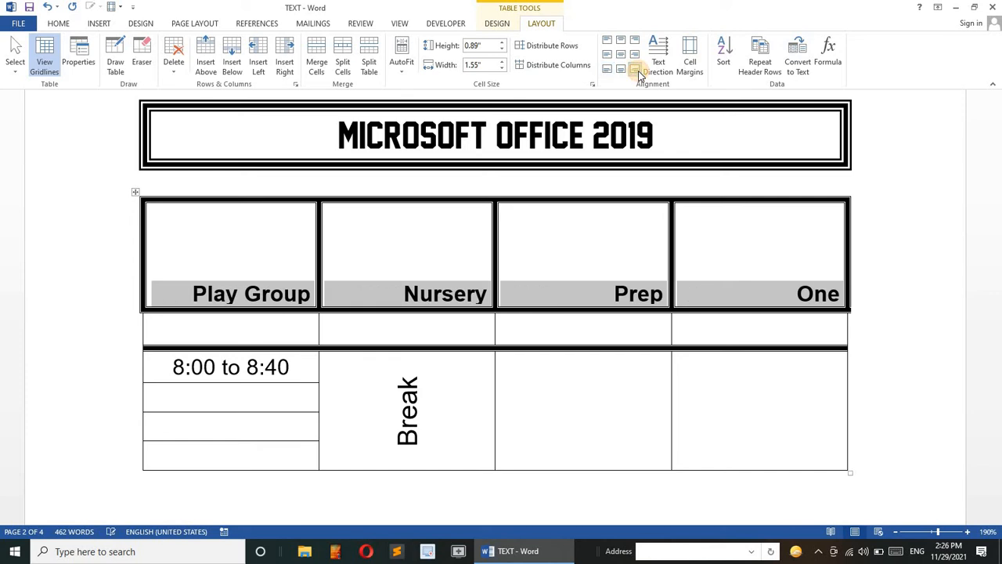
click(620, 55)
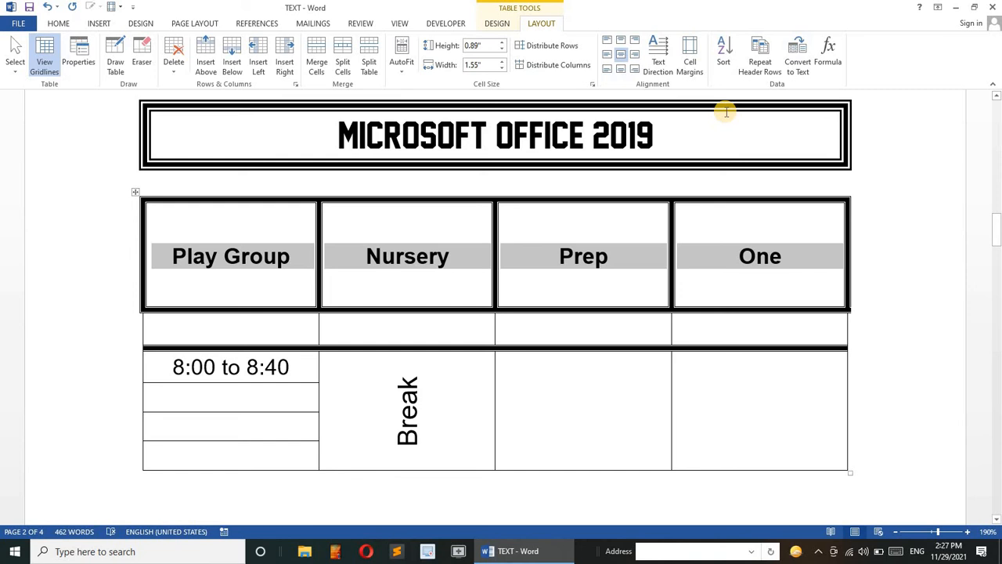
Rotate the header row's text through the vertical text directions and return it to horizontal.
click(658, 67)
click(658, 67)
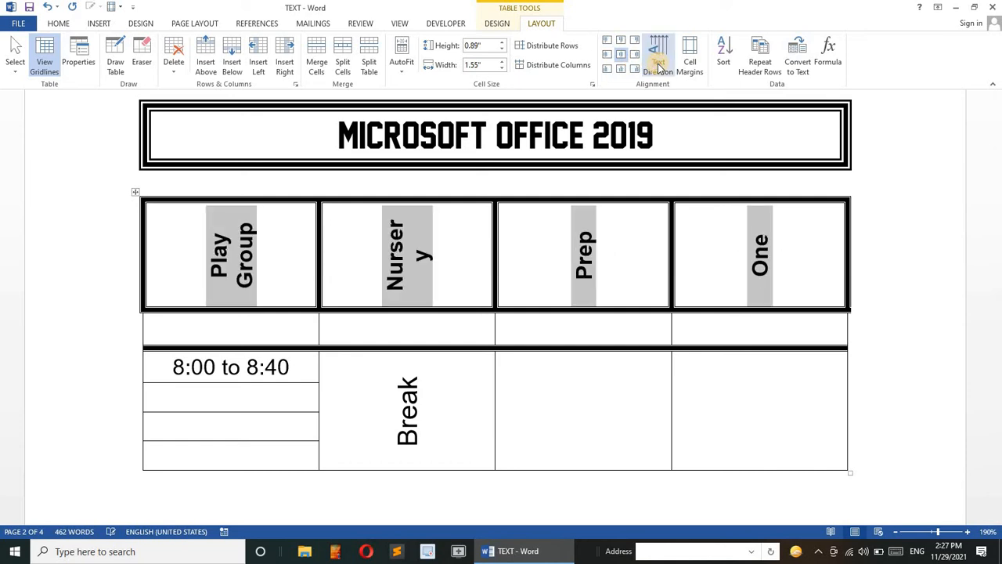
click(658, 67)
click(659, 67)
click(659, 68)
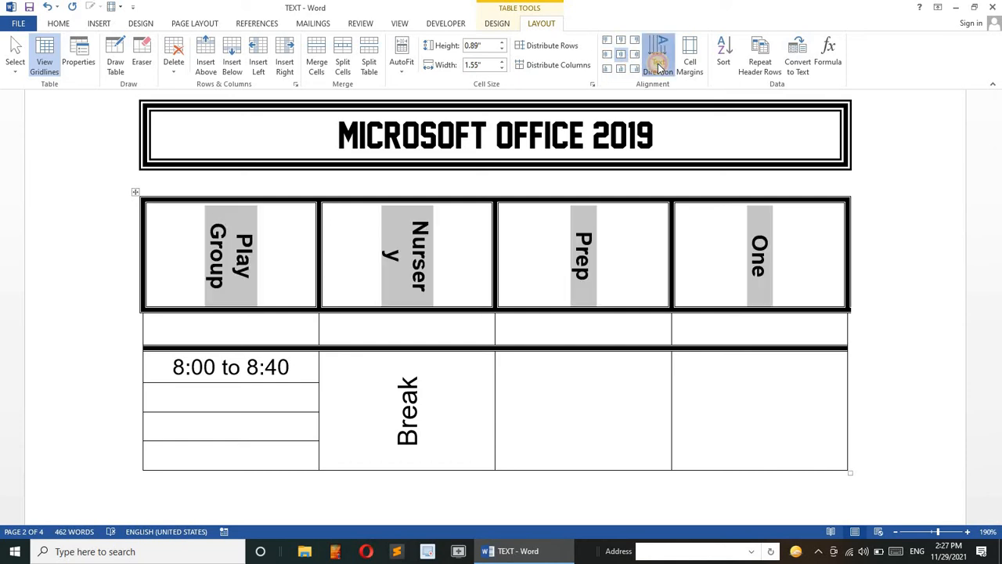
click(658, 67)
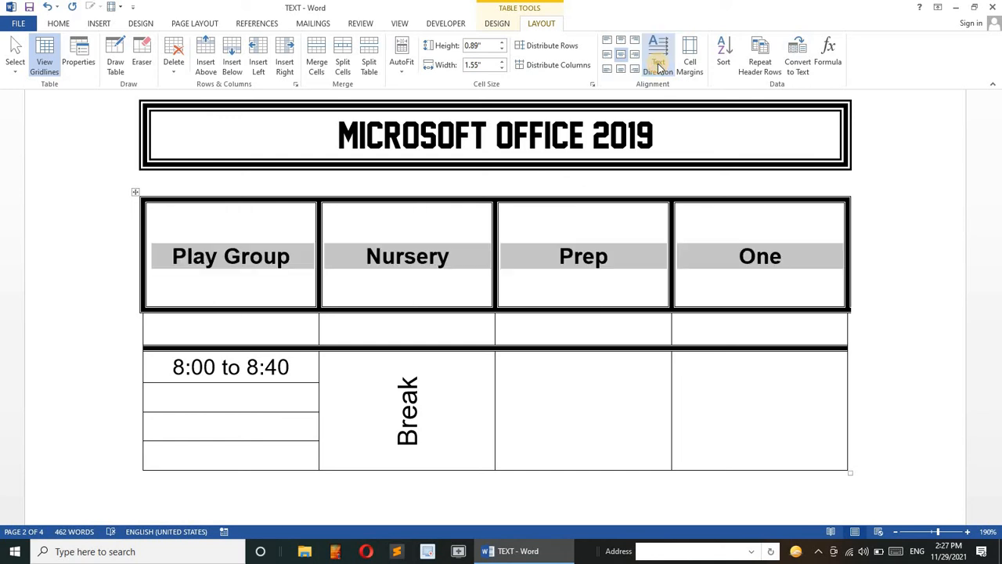
View the table's default cell margin options and leave them as they are.
click(686, 68)
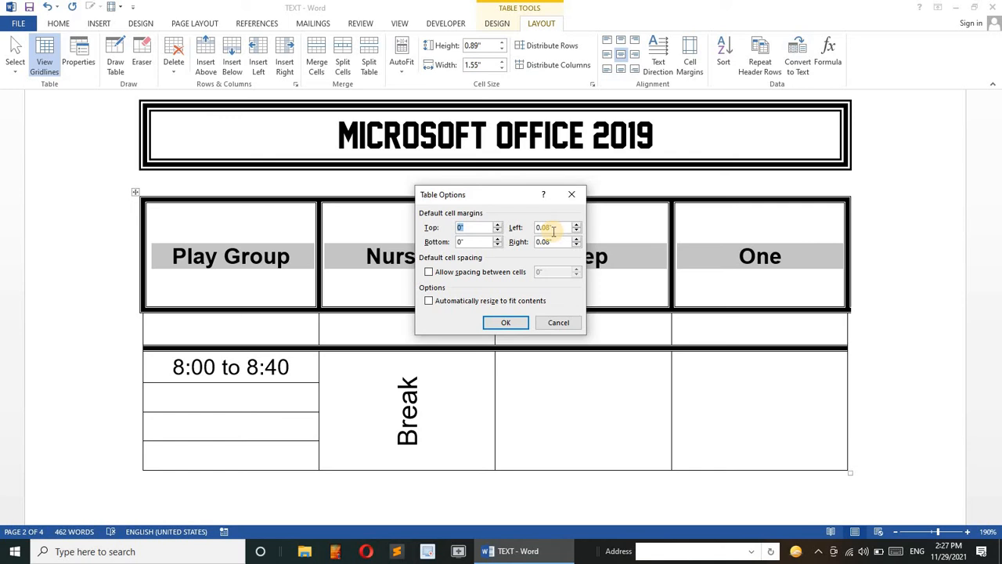
click(556, 327)
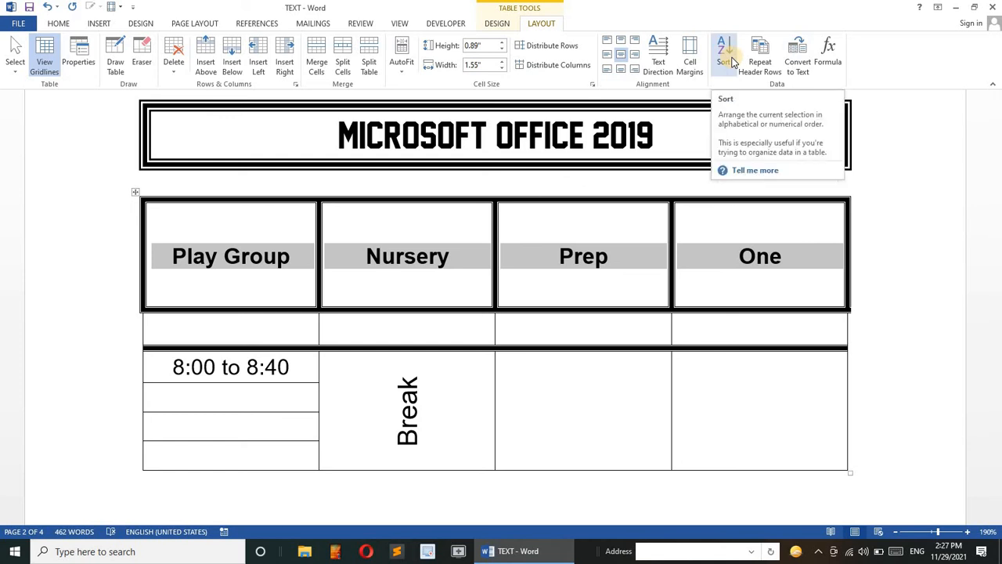
Enter a person's first name in the top row of the small table below the timetable.
scroll(618, 237, down, 6)
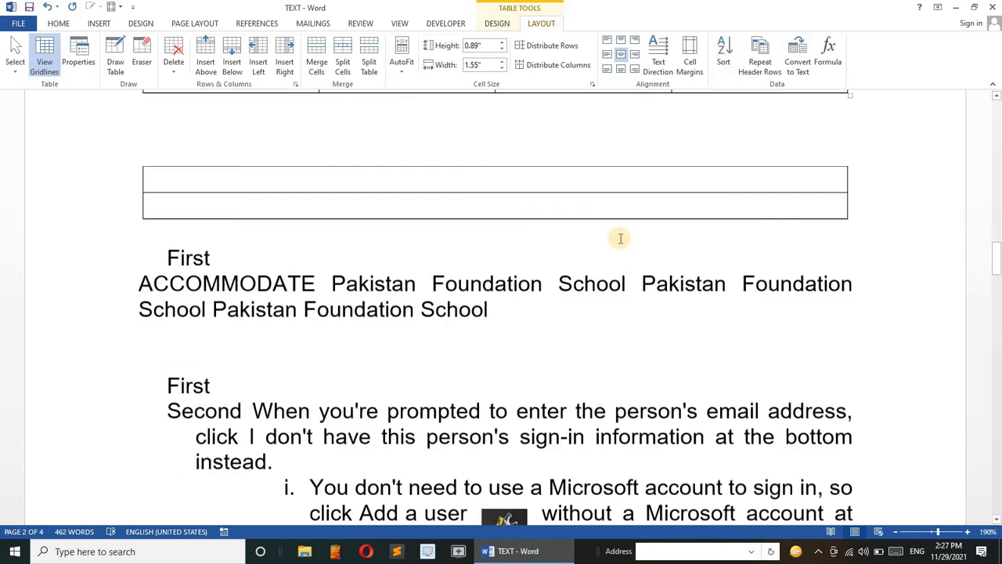
scroll(449, 235, up, 2)
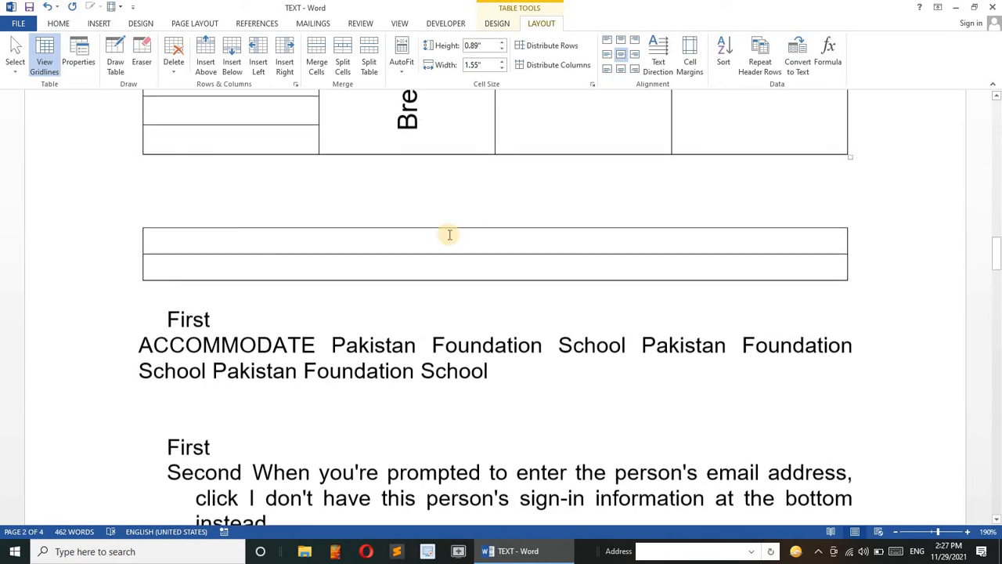
click(375, 245)
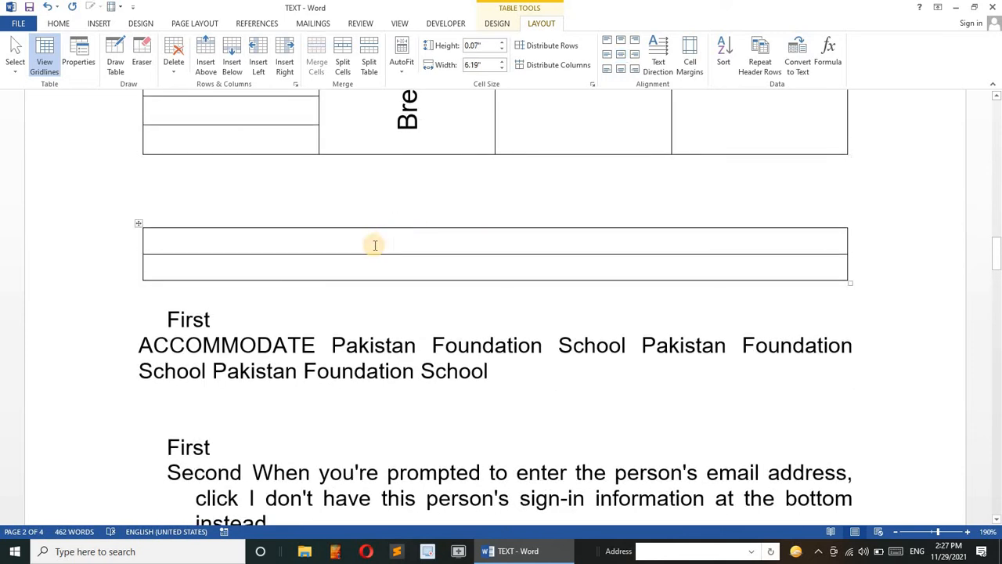
text(aLI)
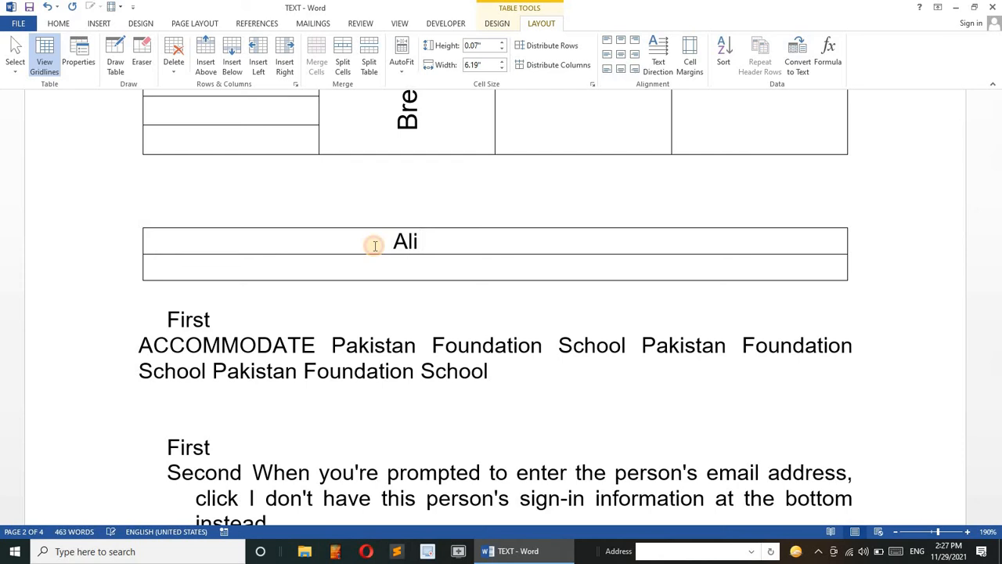
double_click(436, 242)
click(494, 246)
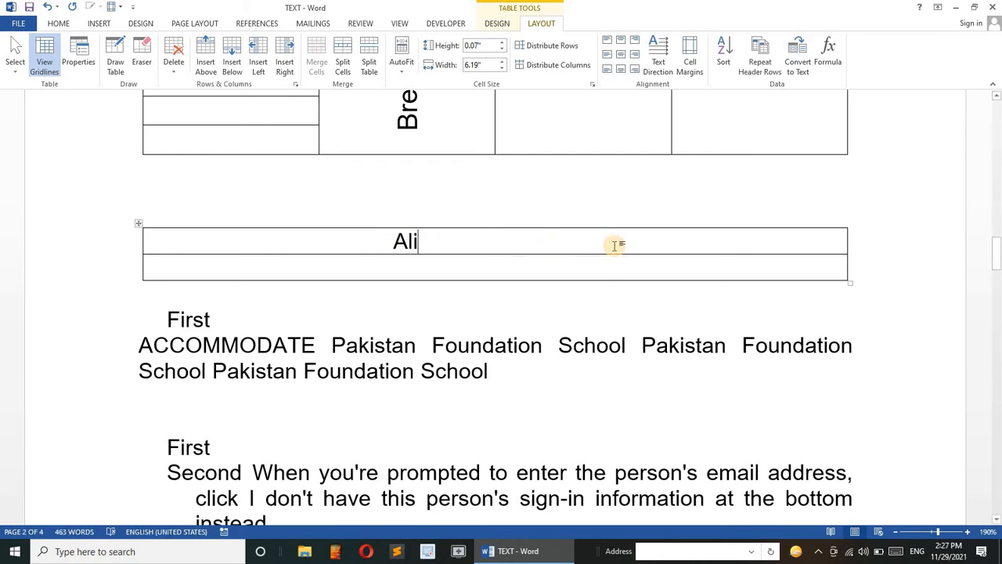
Add a third row to the small table and enter a first name in its second and third rows.
key(Tab)
key(Tab)
click(615, 245)
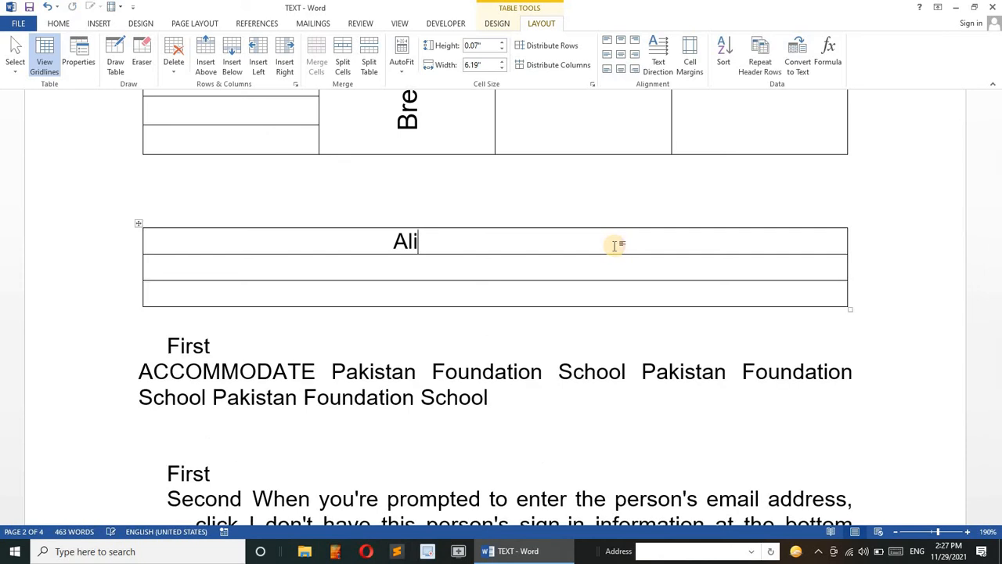
key(Tab)
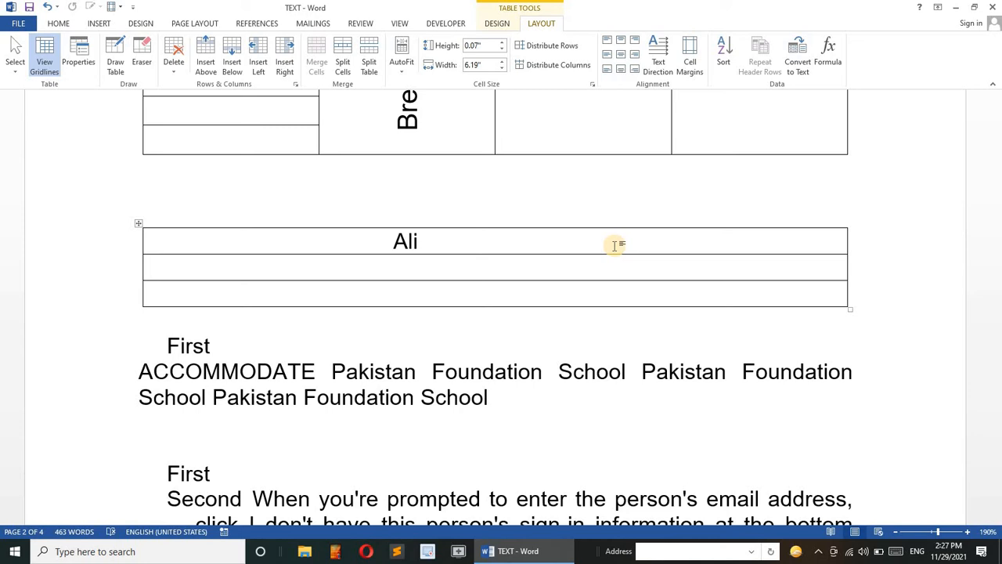
text(Afzal)
key(Tab)
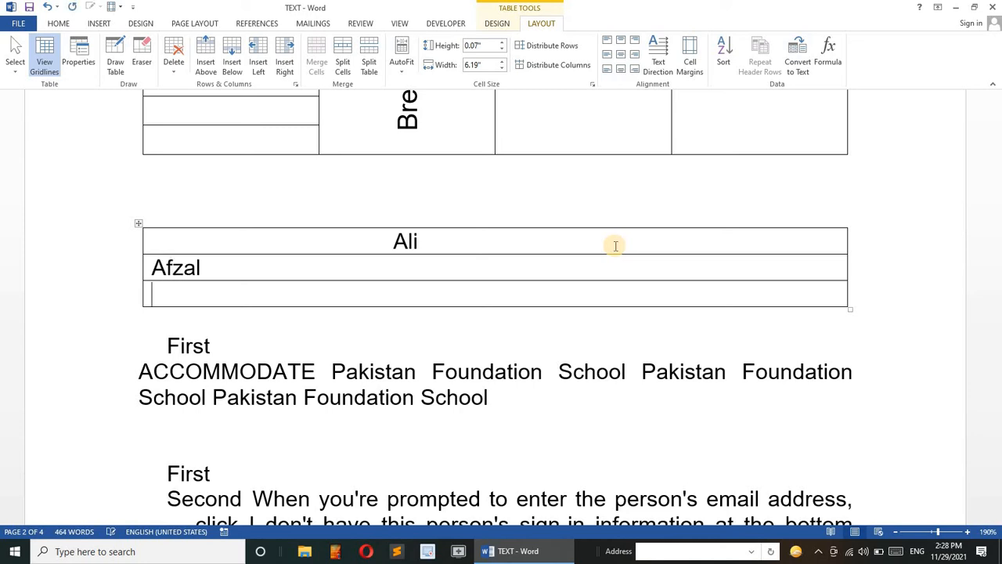
text(Nasir)
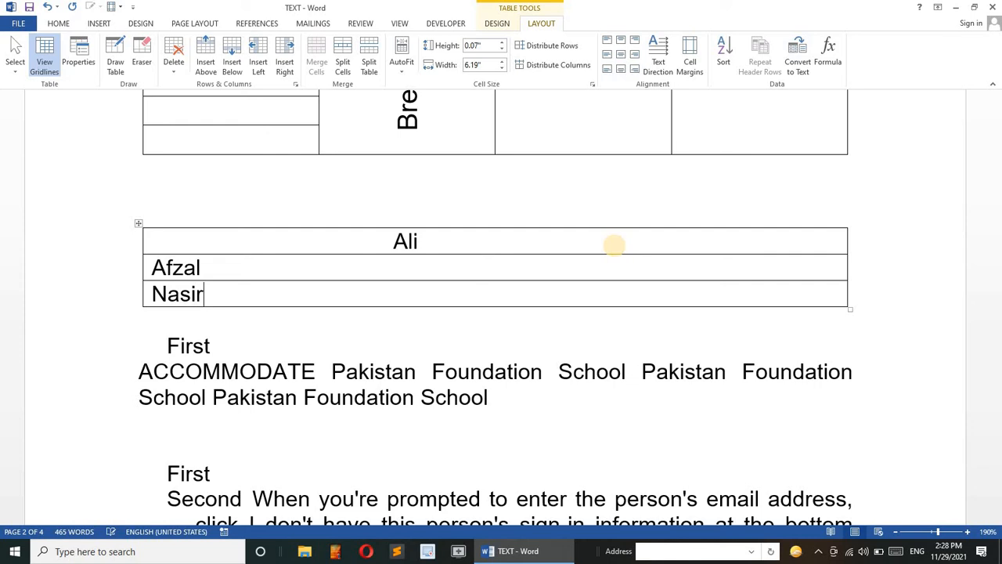
Add a fourth row to the small table and enter a person's first name in it.
click(338, 249)
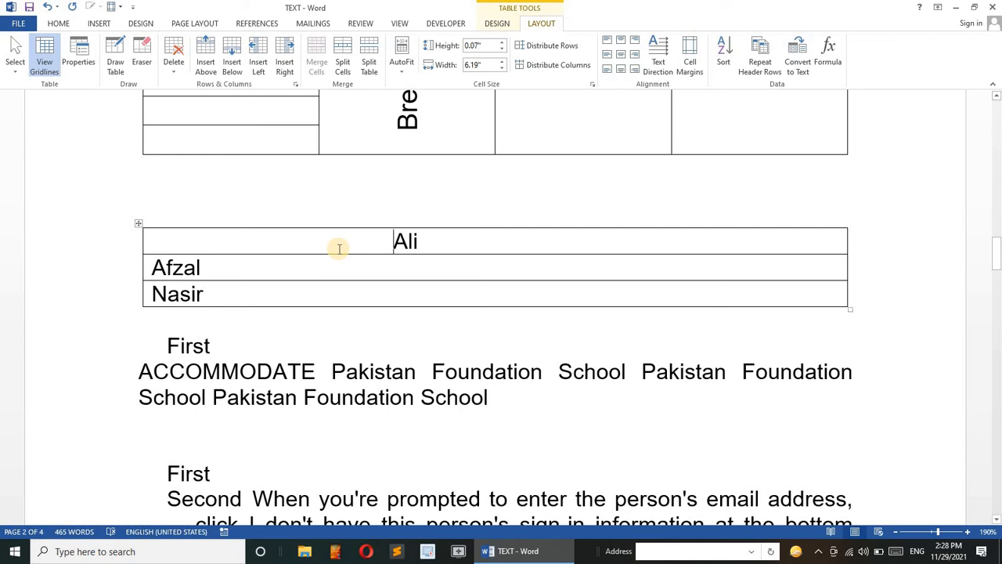
key(Tab)
key(Tab)
key(Tab)
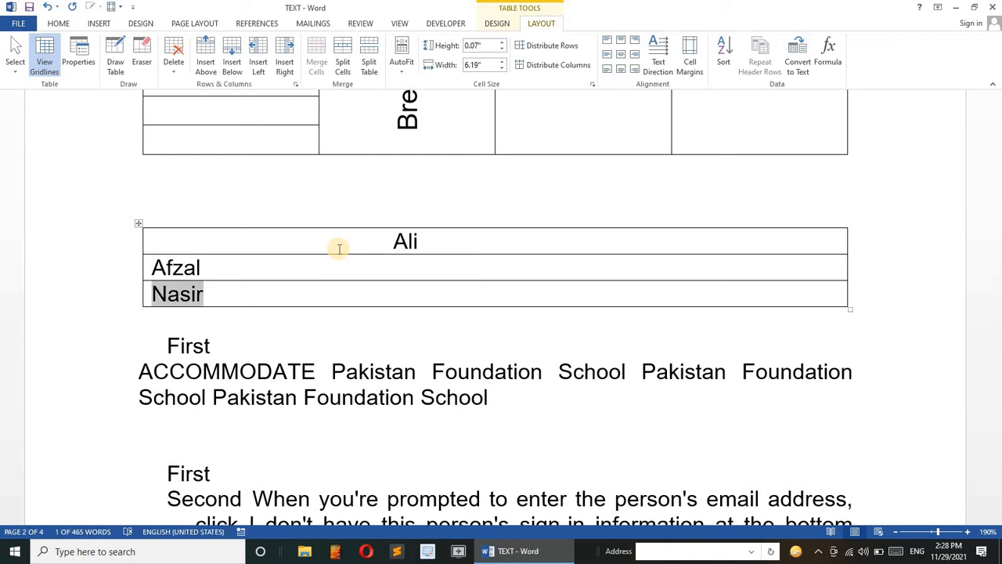
text(Bilal)
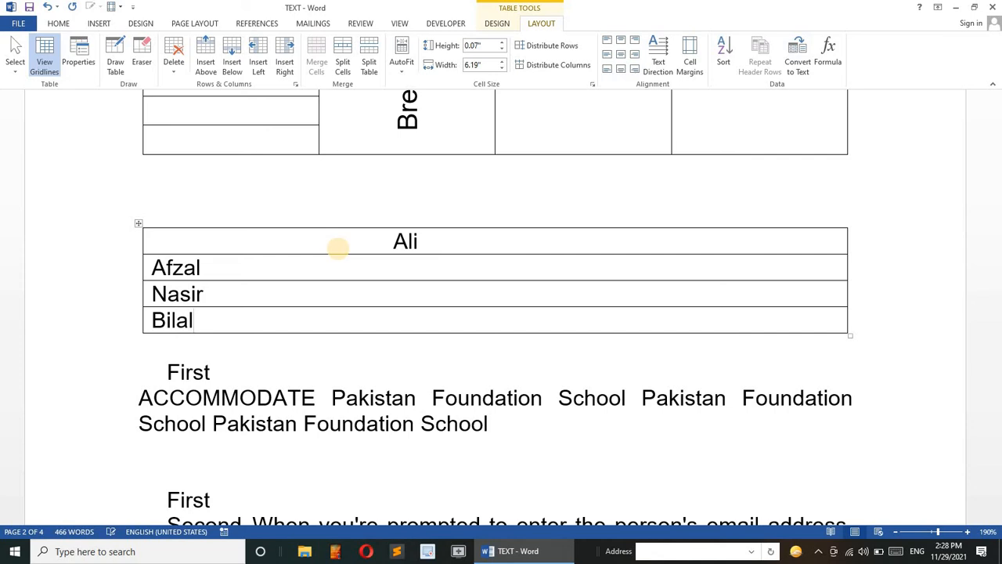
Left-align the name in the small table's top row and sort the rows by text in ascending order, with a header row.
click(375, 237)
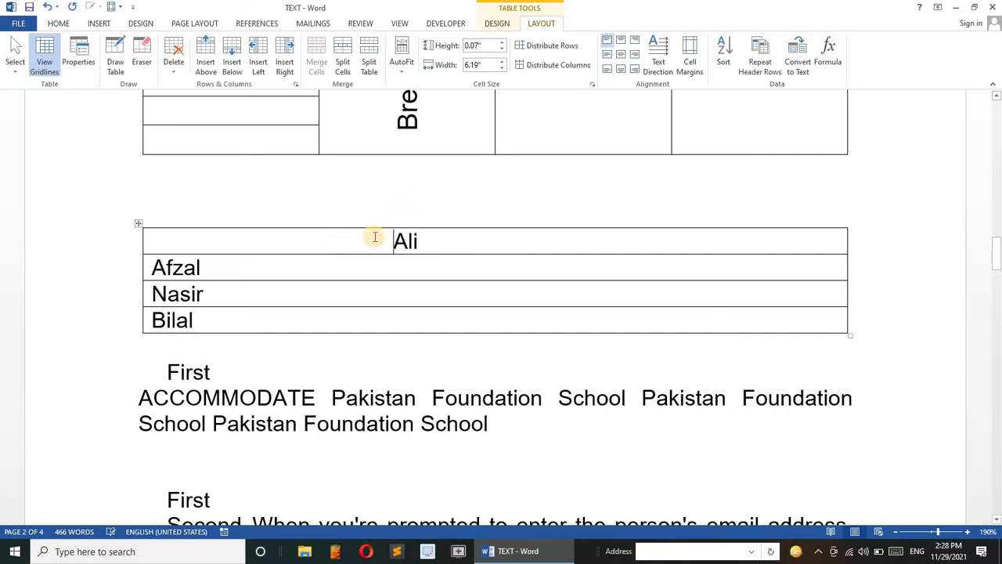
key(BackSpace)
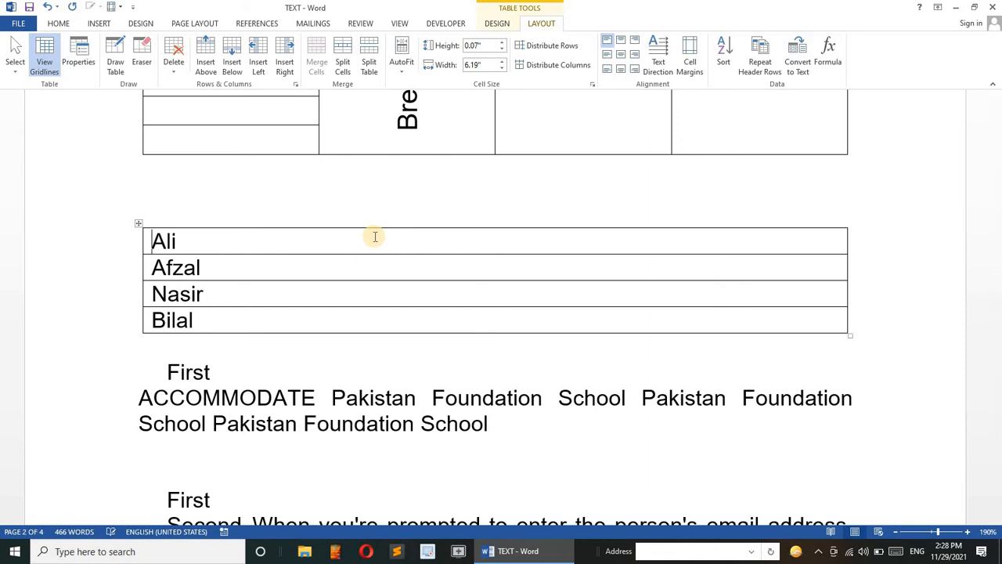
drag(342, 232, 353, 314)
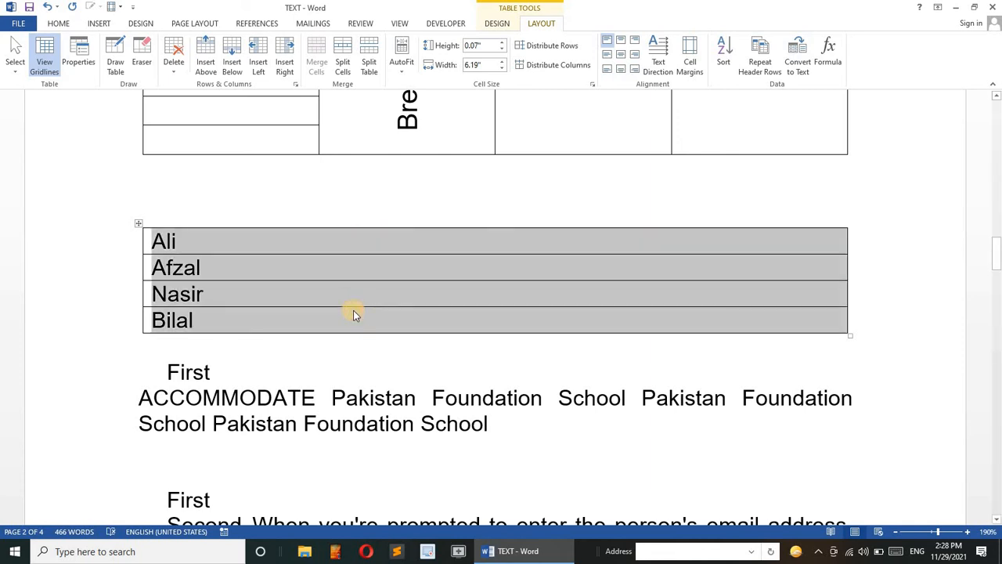
click(729, 66)
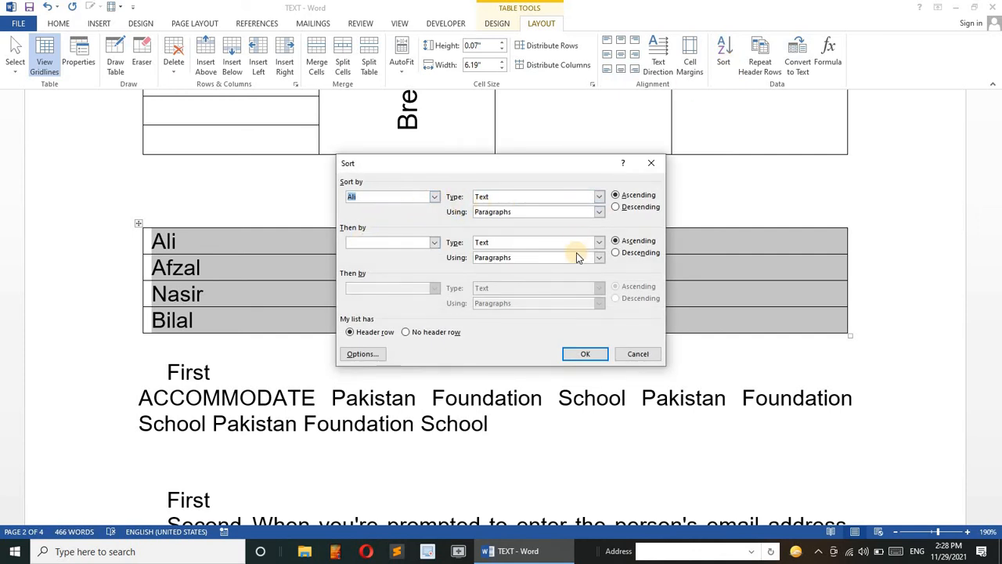
click(582, 353)
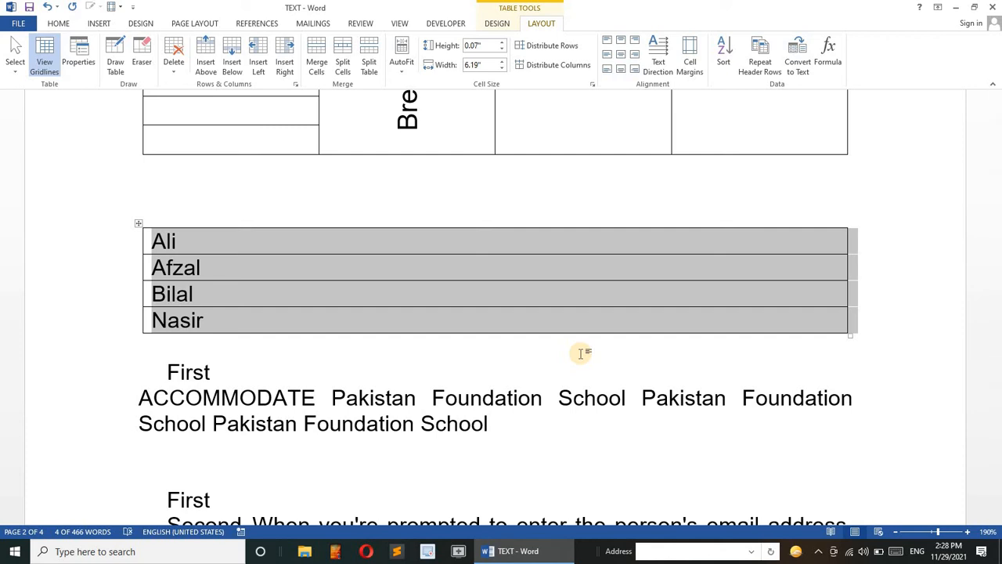
Go through the timetable's cells from the Nursery header to the Break cell to check where Repeat Header Rows is available.
click(780, 74)
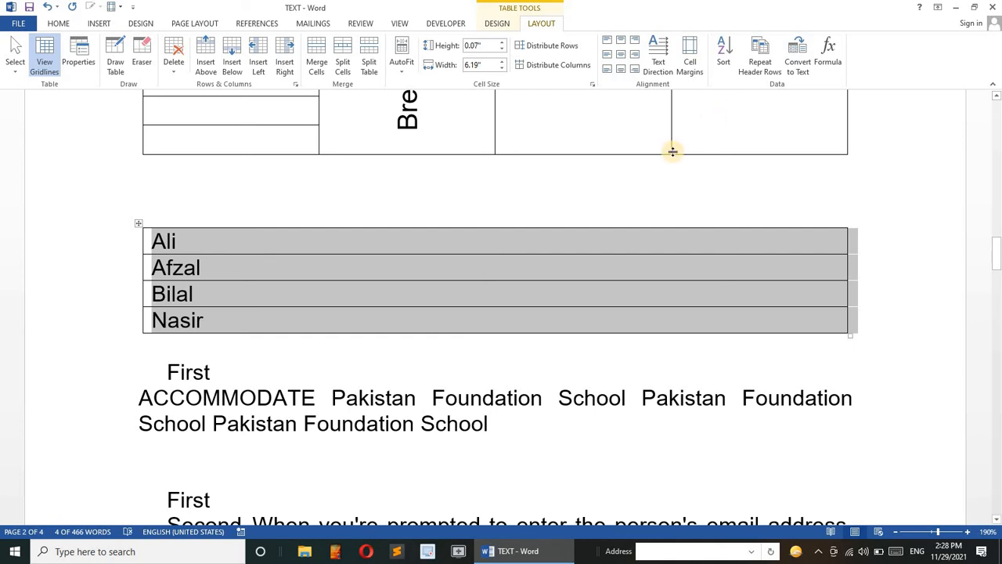
scroll(673, 151, up, 5)
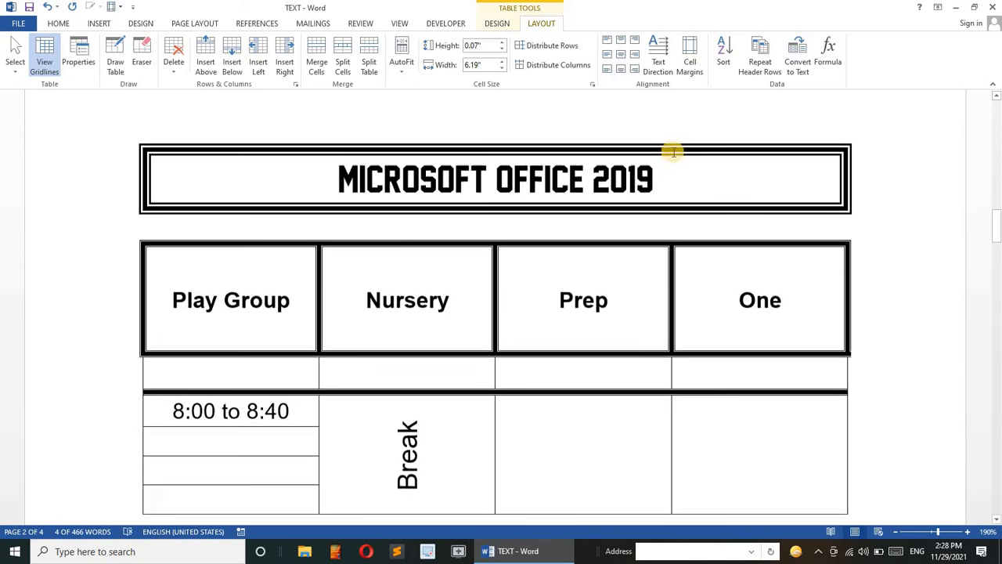
click(472, 293)
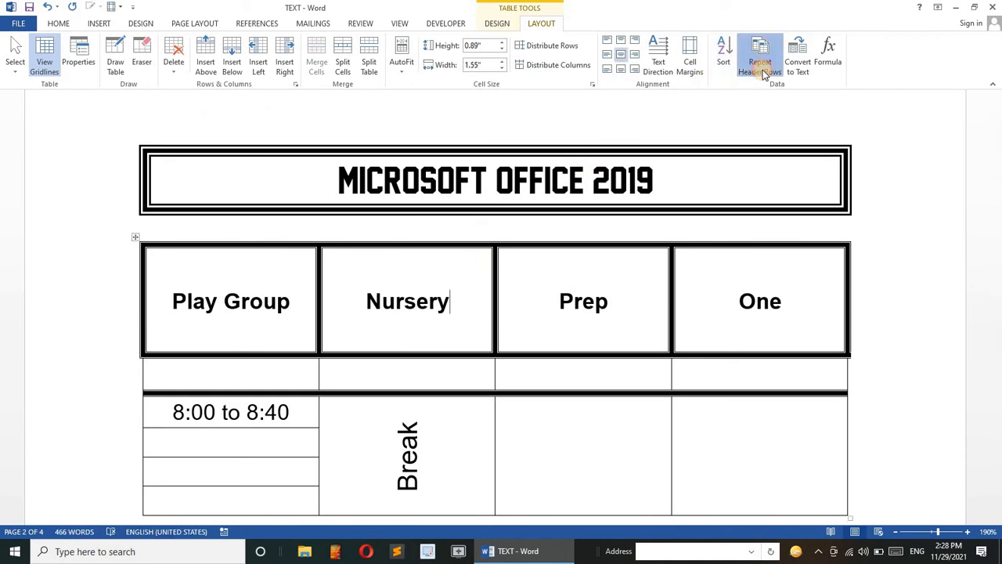
key(Tab)
key(Tab)
key(Tab)
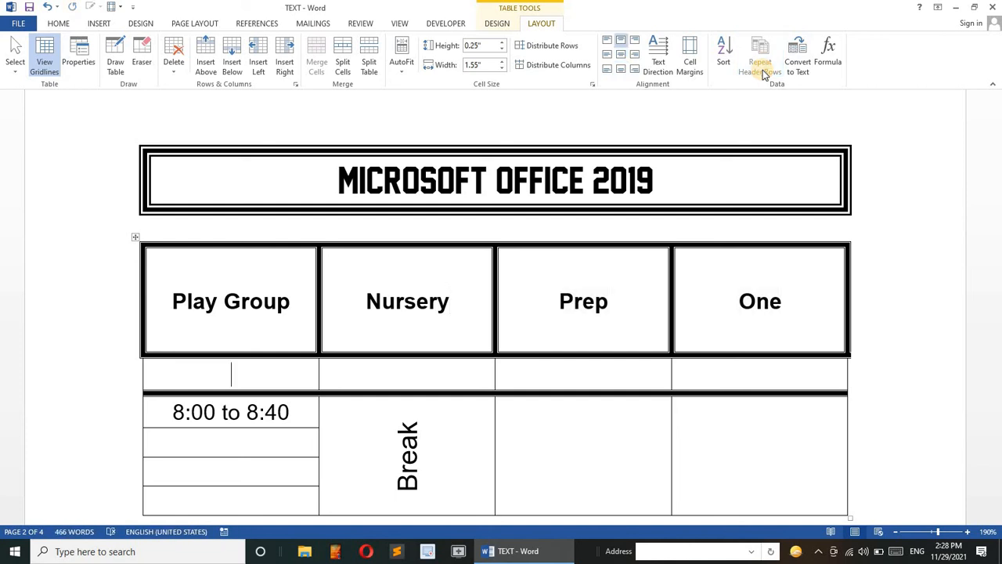
key(Tab)
key(Tab)
key(Tab)
key(Tab)
key(Tab)
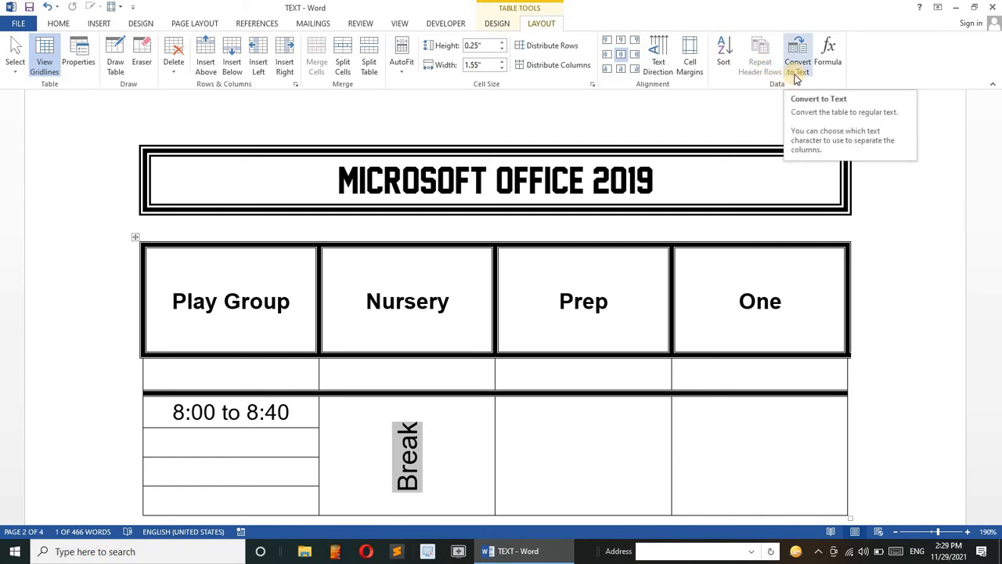
Narrow the small table to about 1.31" wide and add two empty columns to the right of the names.
scroll(659, 246, down, 5)
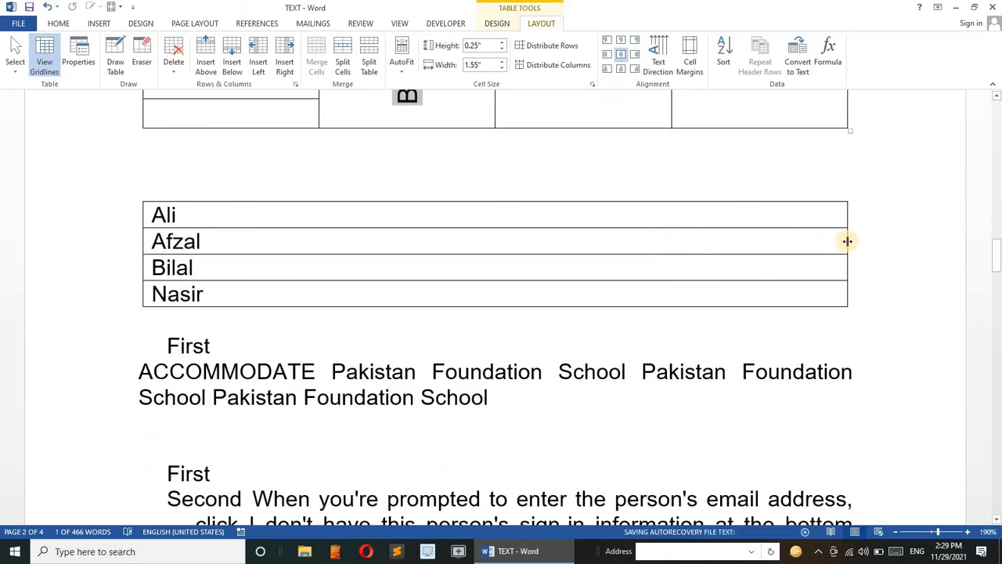
drag(845, 240, 293, 239)
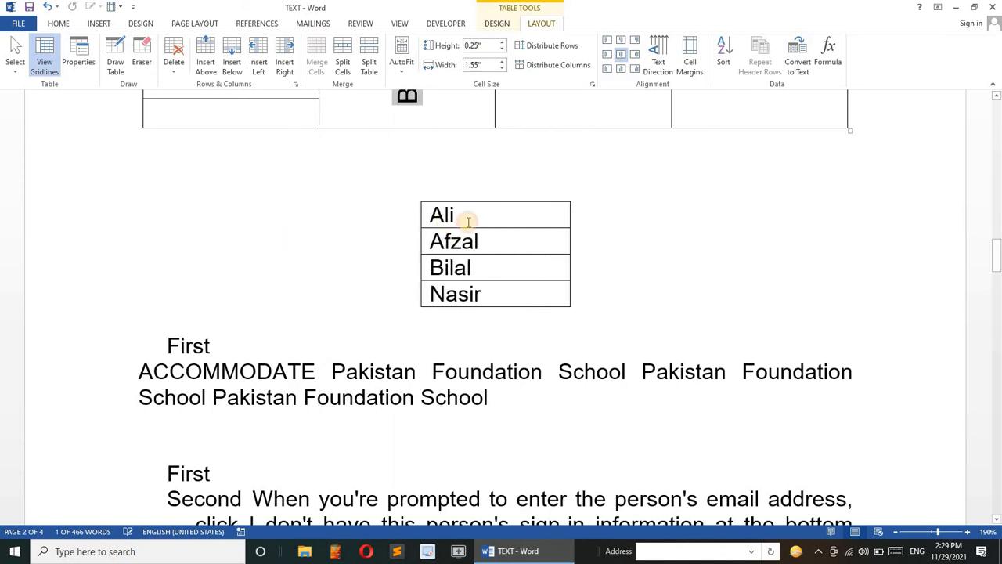
click(468, 222)
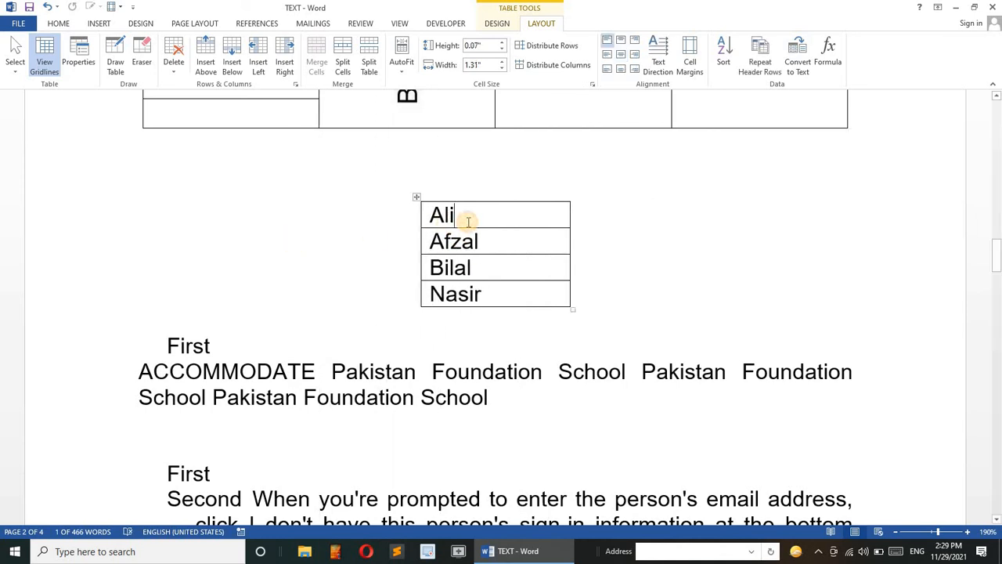
click(570, 197)
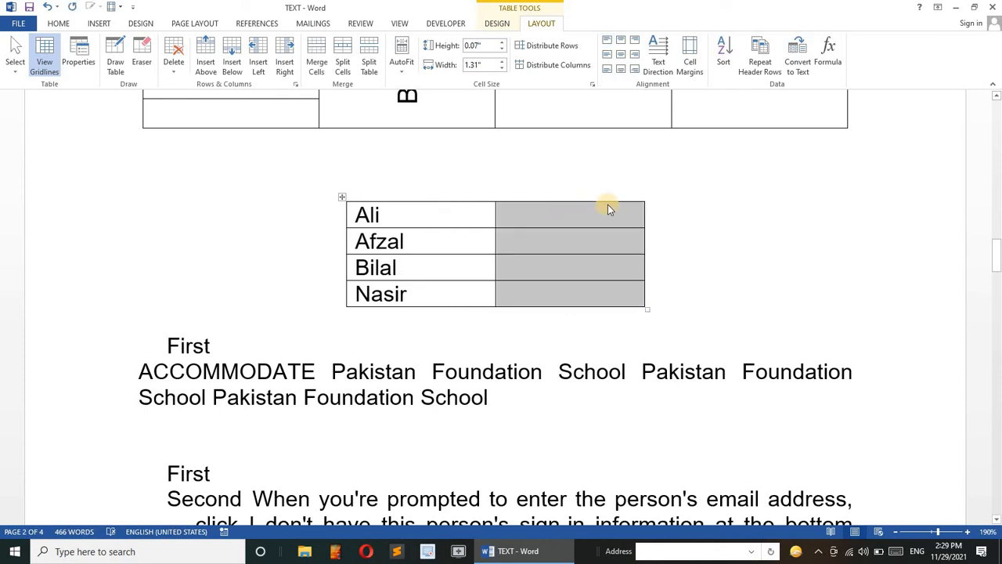
click(644, 196)
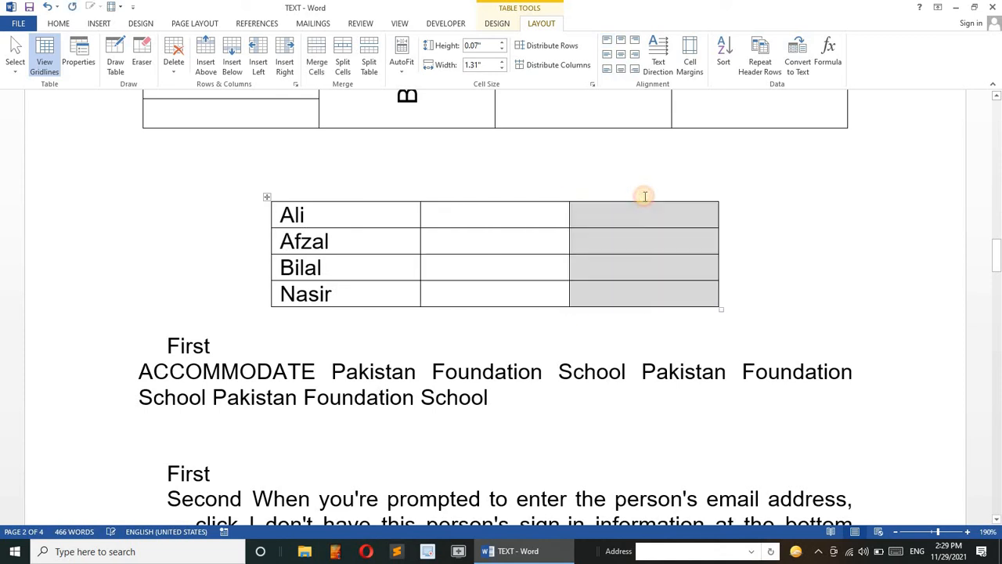
Narrow the small table's middle column to about 0.63" and enter "How are You" in its top cell.
click(512, 217)
drag(567, 209, 489, 210)
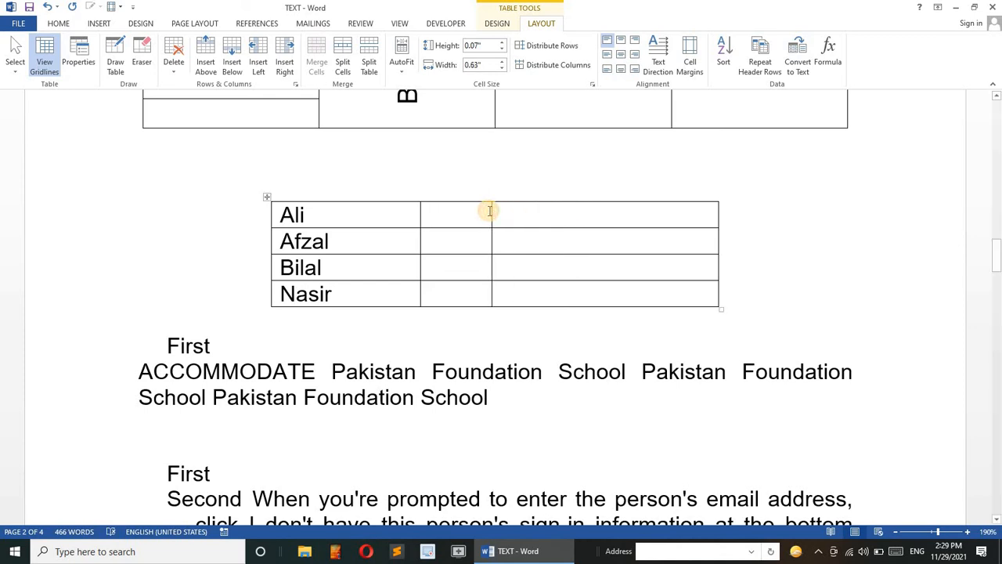
text(How)
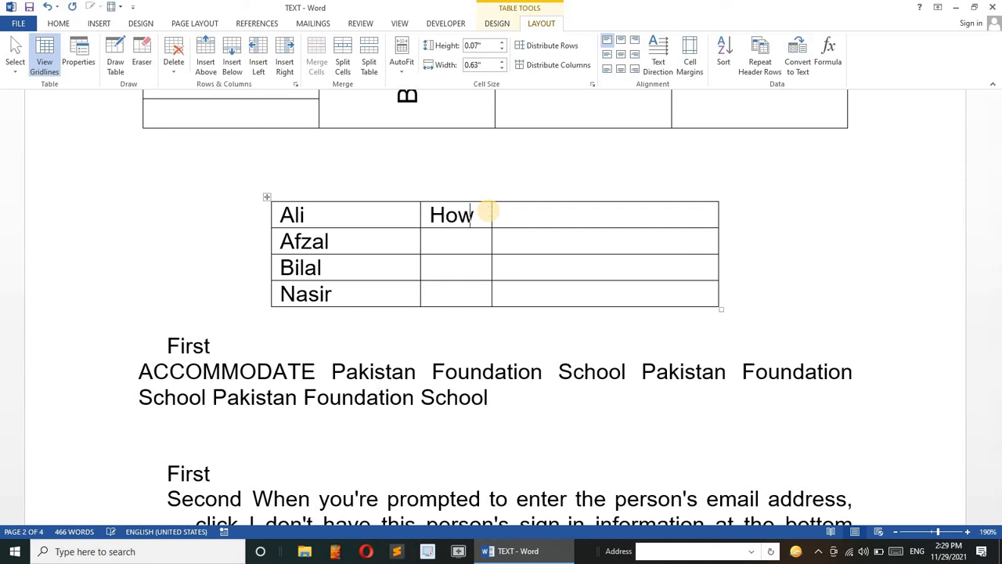
text( are You)
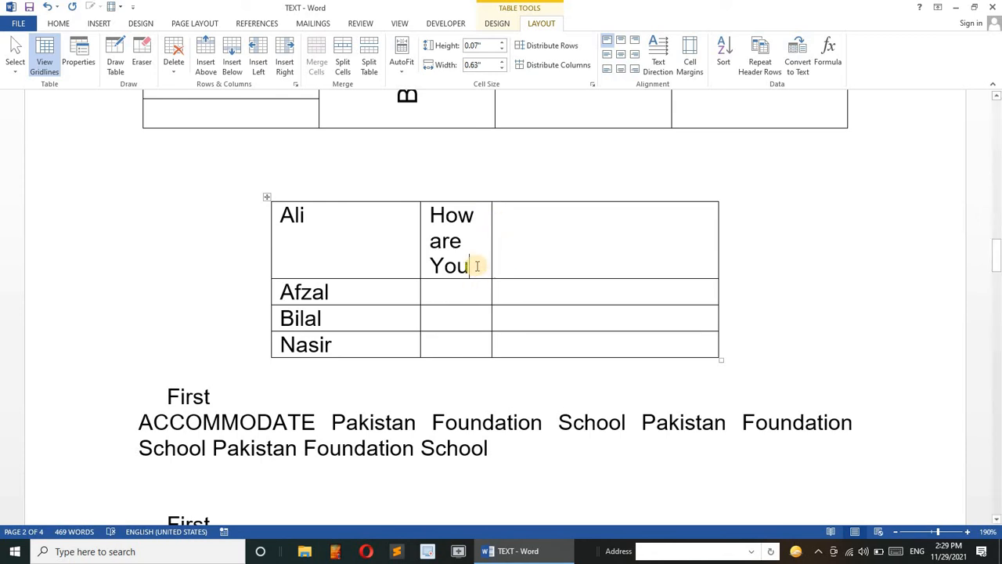
Convert the small table to text, separating the columns with tabs.
drag(471, 266, 434, 218)
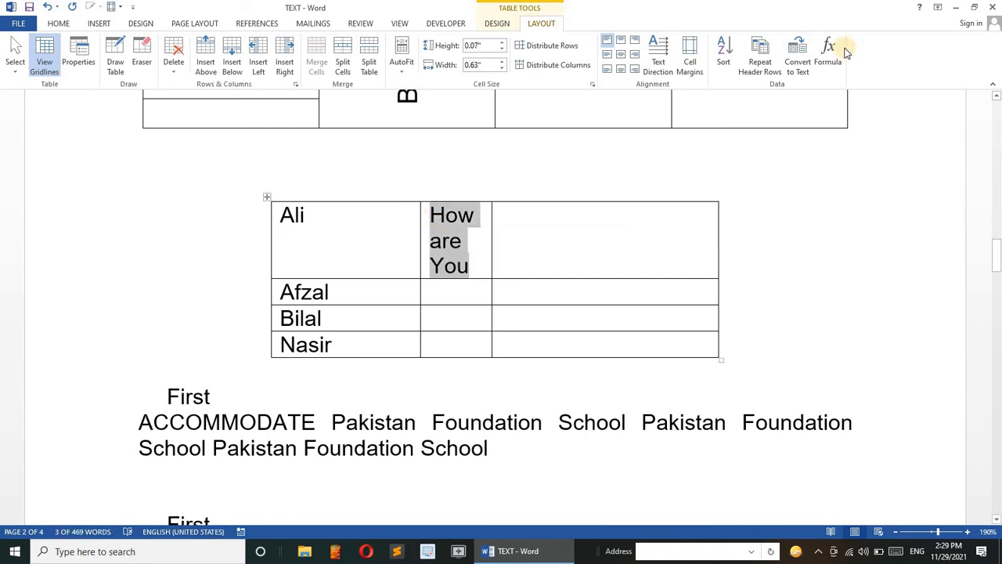
click(798, 66)
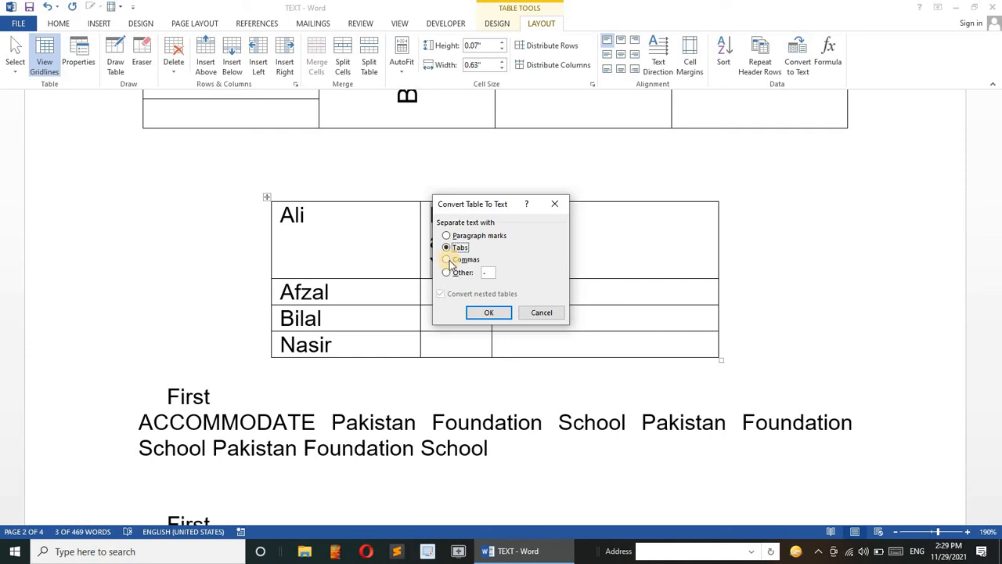
click(474, 310)
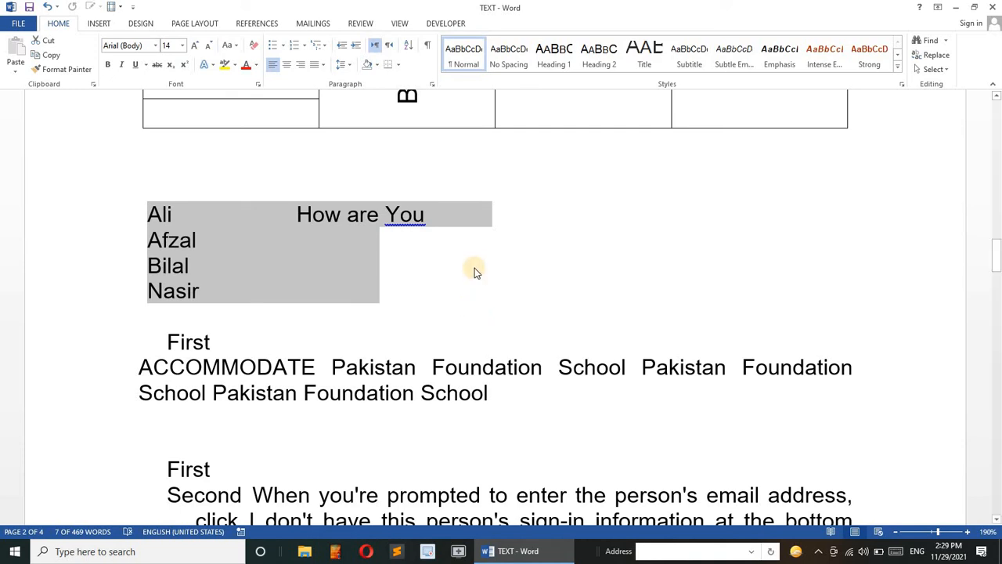
Convert the timetable's header row to text separated with tabs.
scroll(474, 269, up, 5)
drag(806, 178, 274, 185)
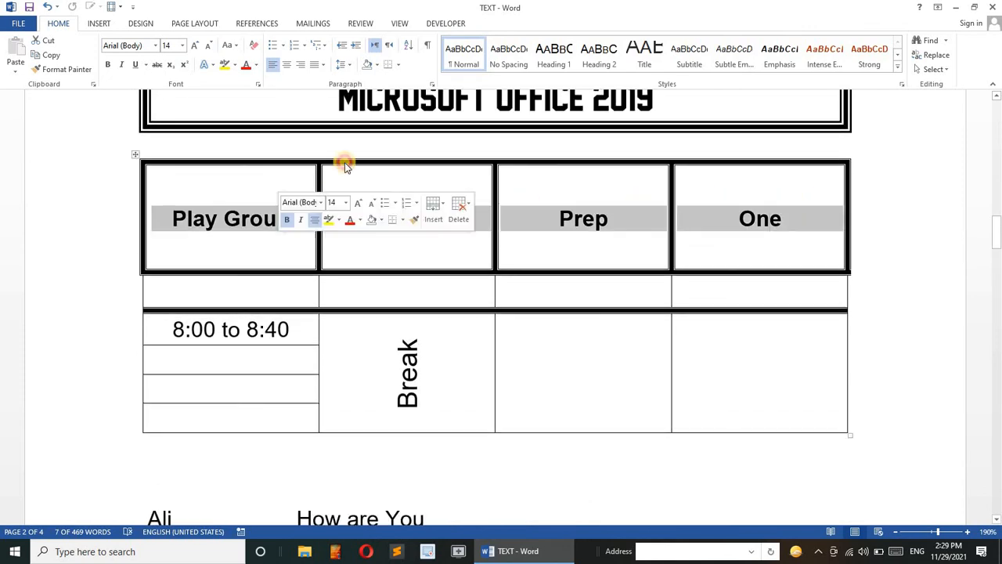
click(540, 24)
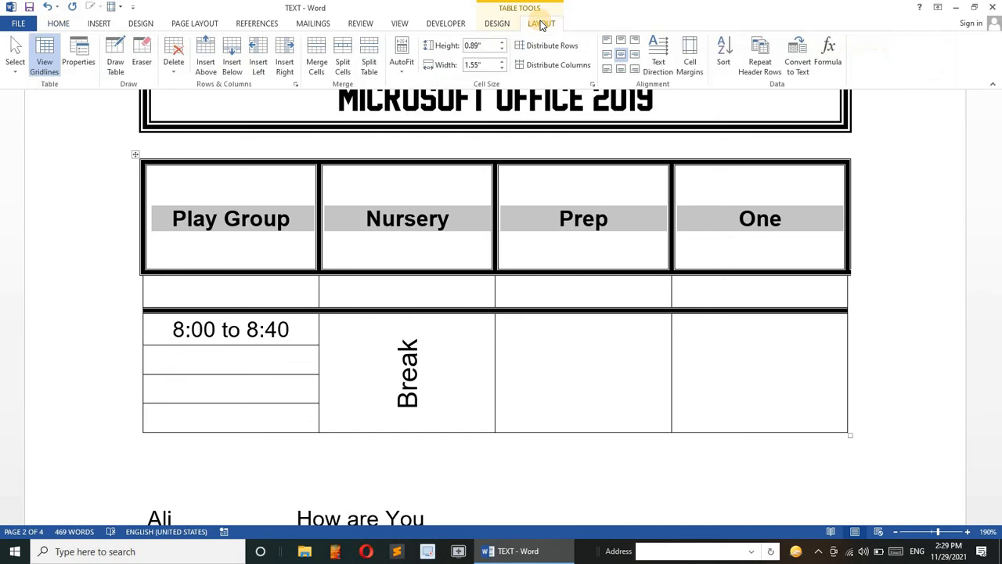
click(792, 67)
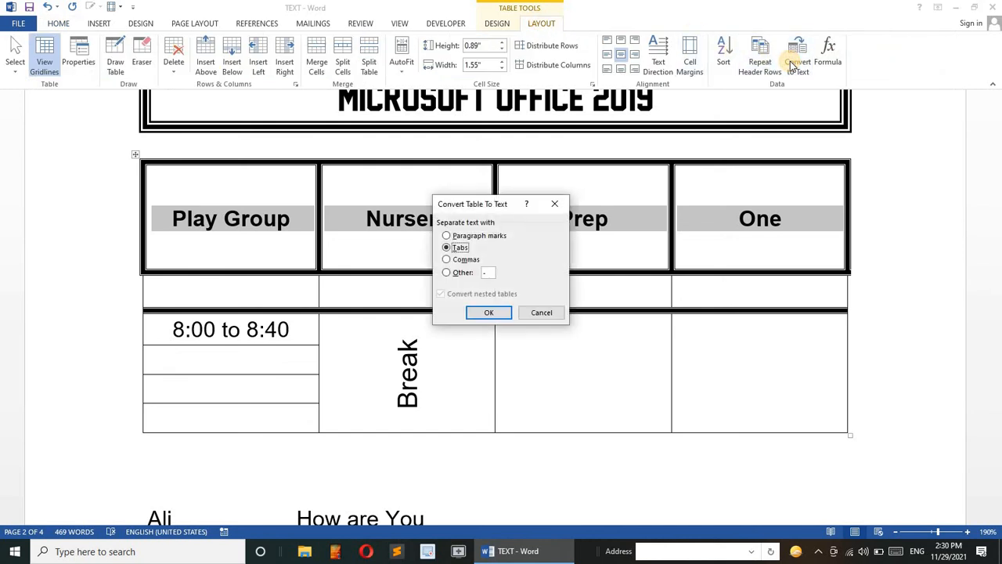
click(485, 312)
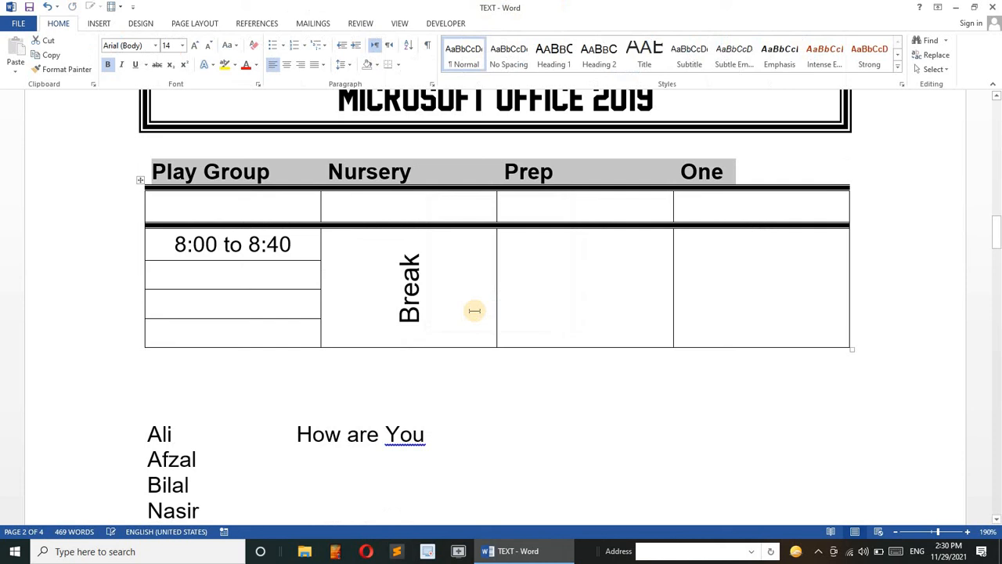
Test the tab spacing after "Prep" and undo the header row's conversion to text.
click(611, 179)
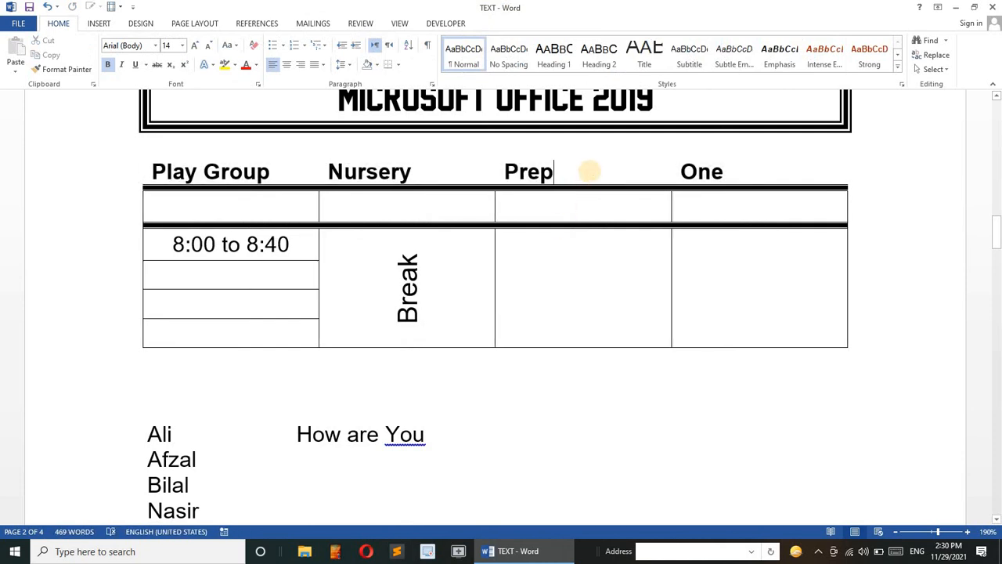
key(Tab)
key(BackSpace)
key(BackSpace)
key(BackSpace)
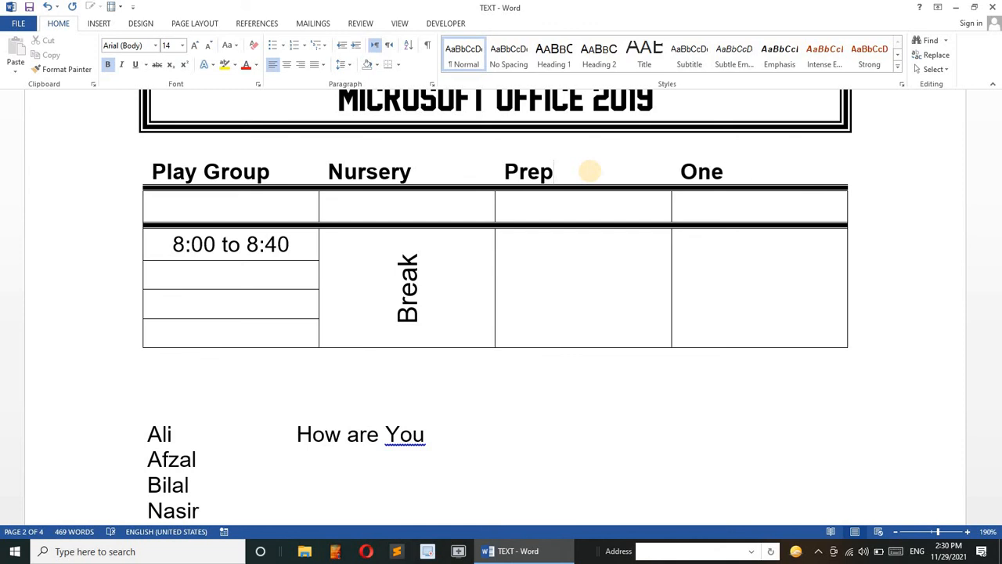
key(ctrl+z)
key(ctrl+z)
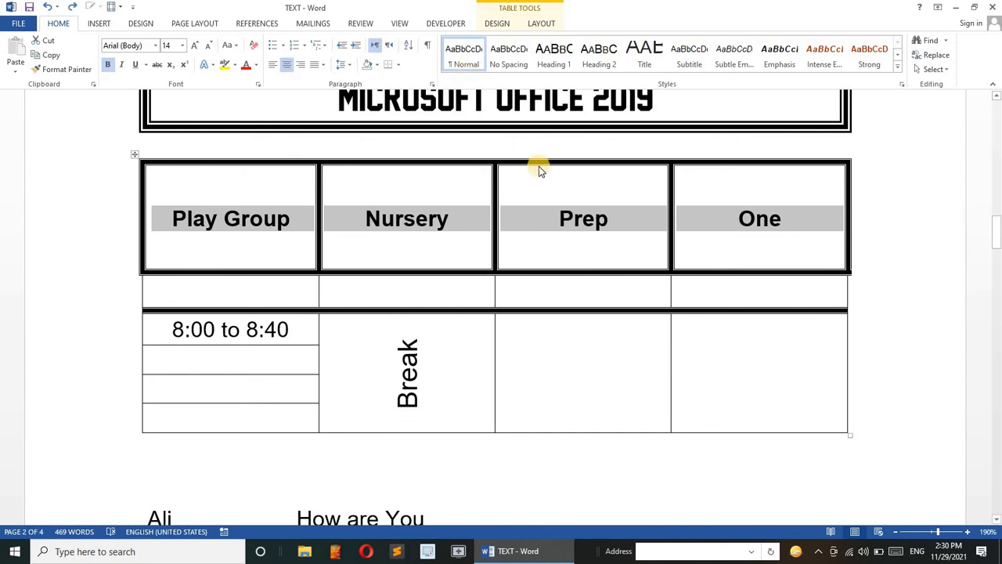
Add a blank, unnumbered line below the "Third" list item that ends with "would be tedious.".
click(554, 25)
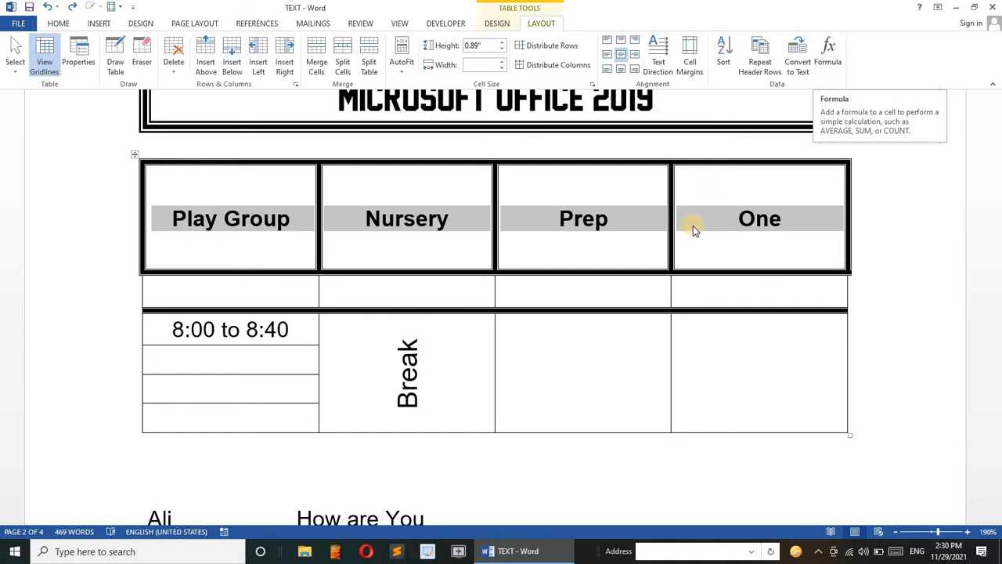
scroll(693, 225, down, 1)
scroll(693, 225, down, 2)
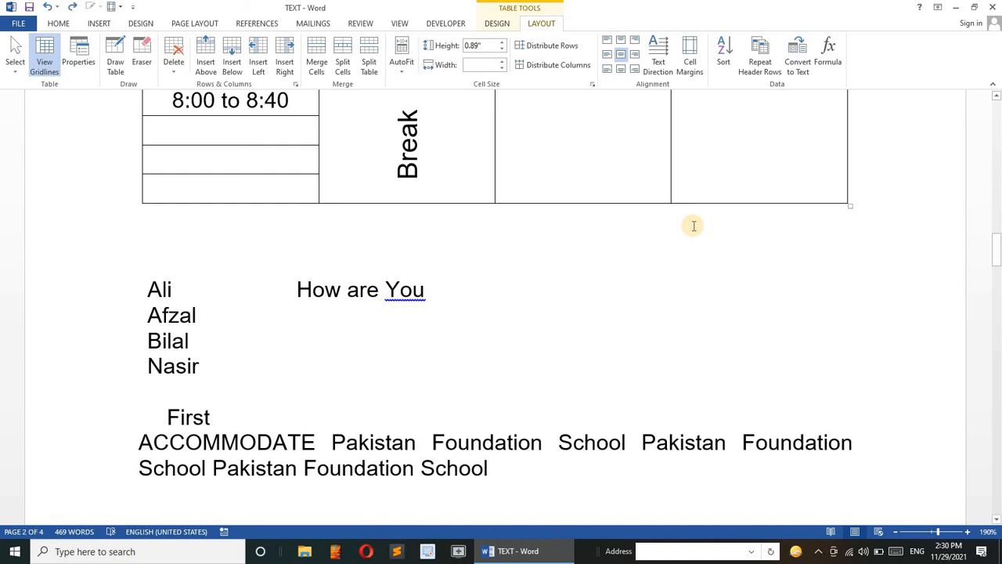
scroll(693, 225, down, 10)
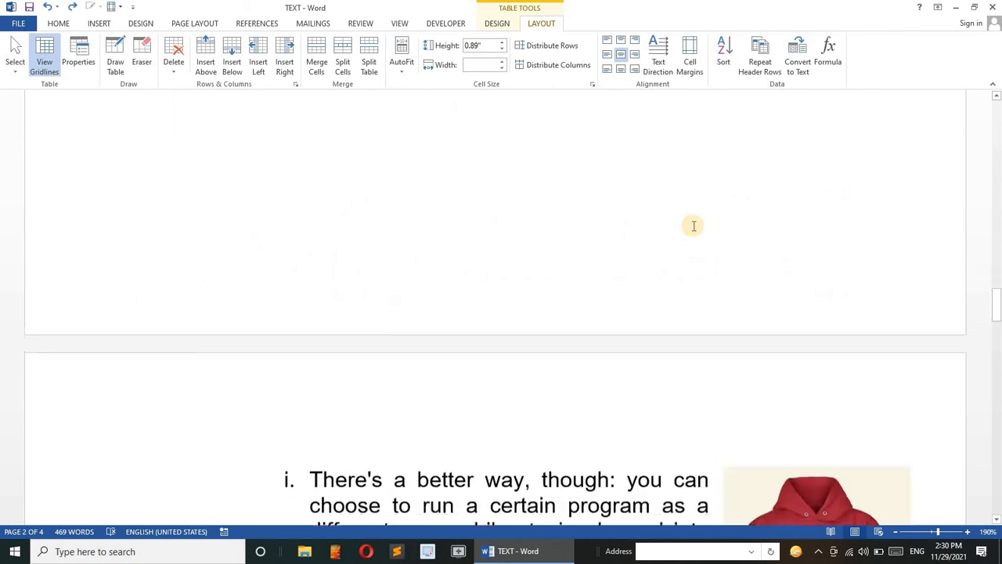
click(333, 145)
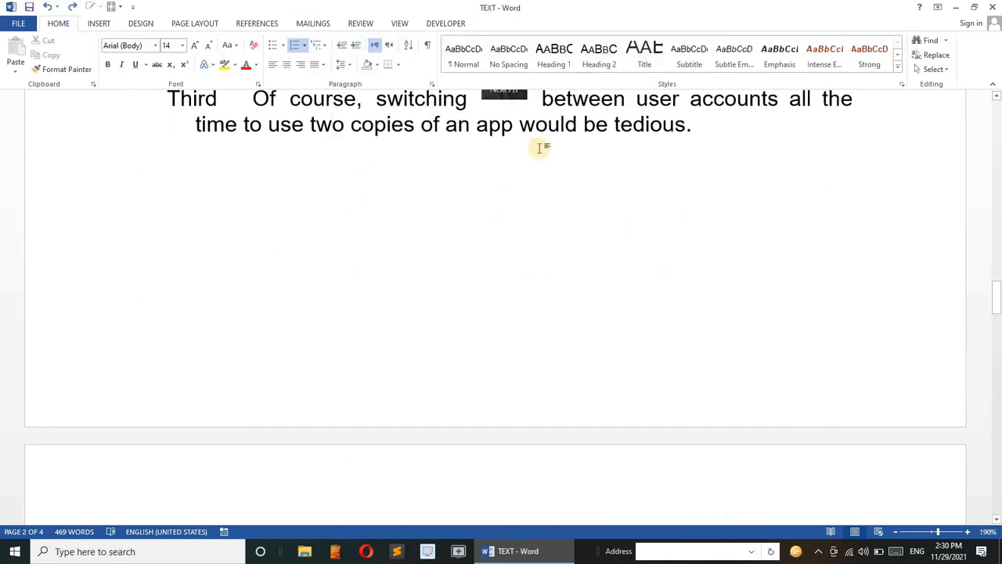
click(724, 140)
key(Return)
text(Fourth)
key(Tab)
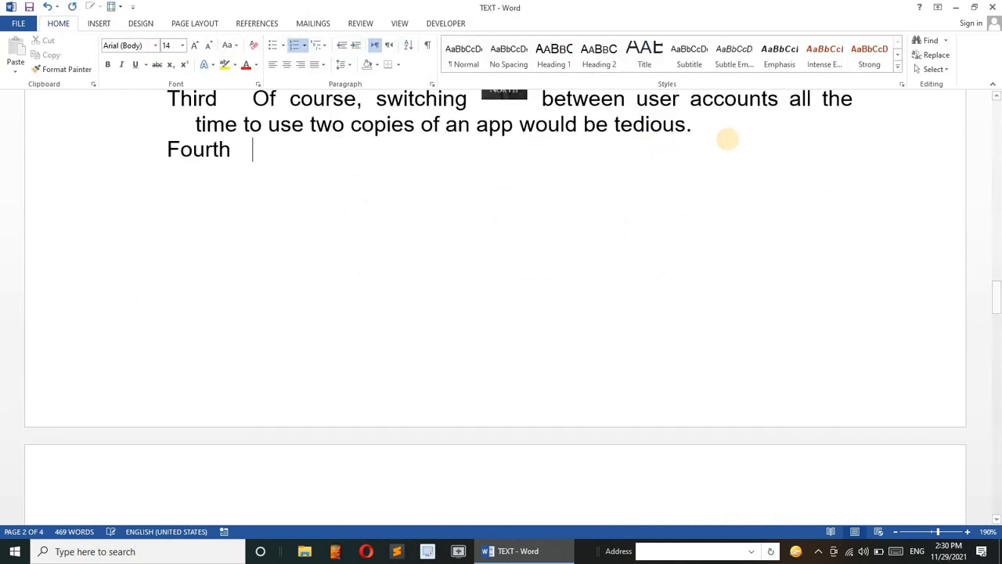
key(BackSpace)
key(BackSpace)
key(BackSpace)
key(BackSpace)
key(BackSpace)
key(BackSpace)
key(BackSpace)
key(BackSpace)
key(BackSpace)
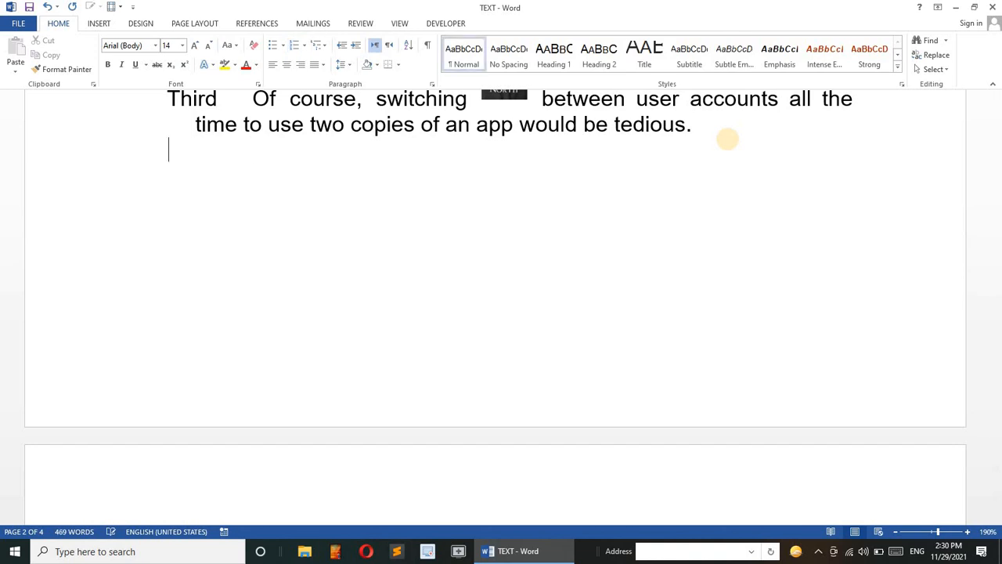
Insert a table with four columns and five rows on the blank line below the "Third" list item.
key(alt)
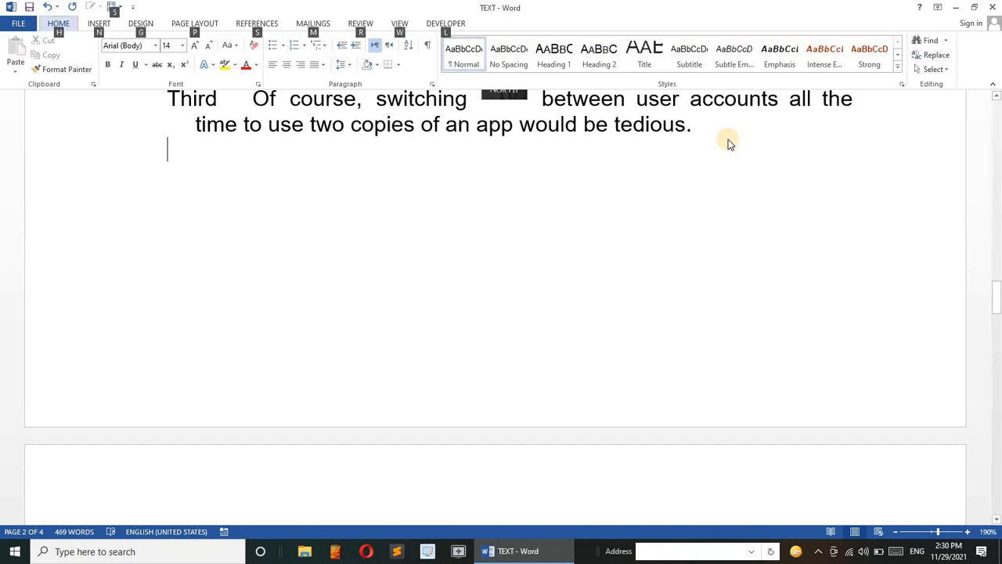
key(t)
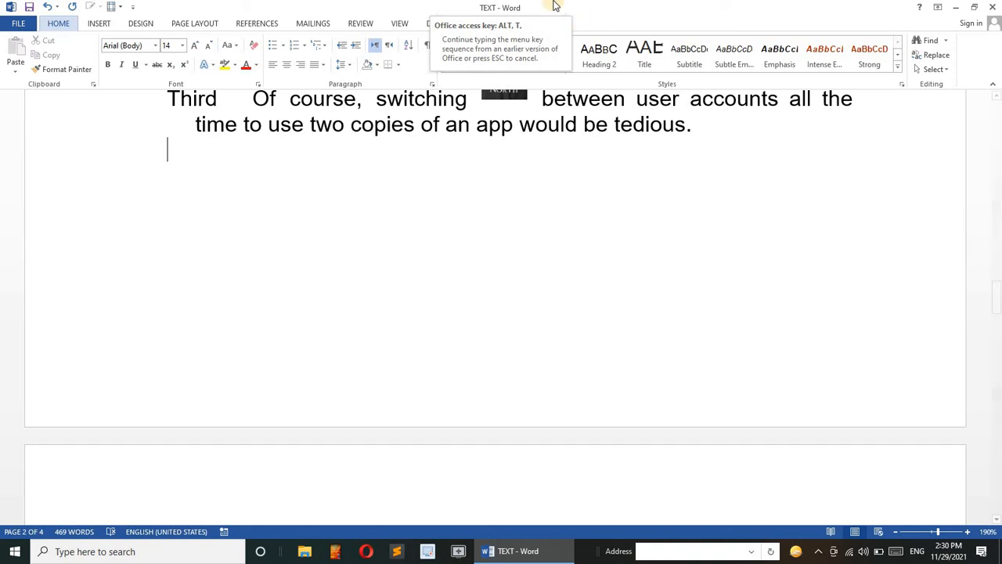
click(99, 23)
click(98, 69)
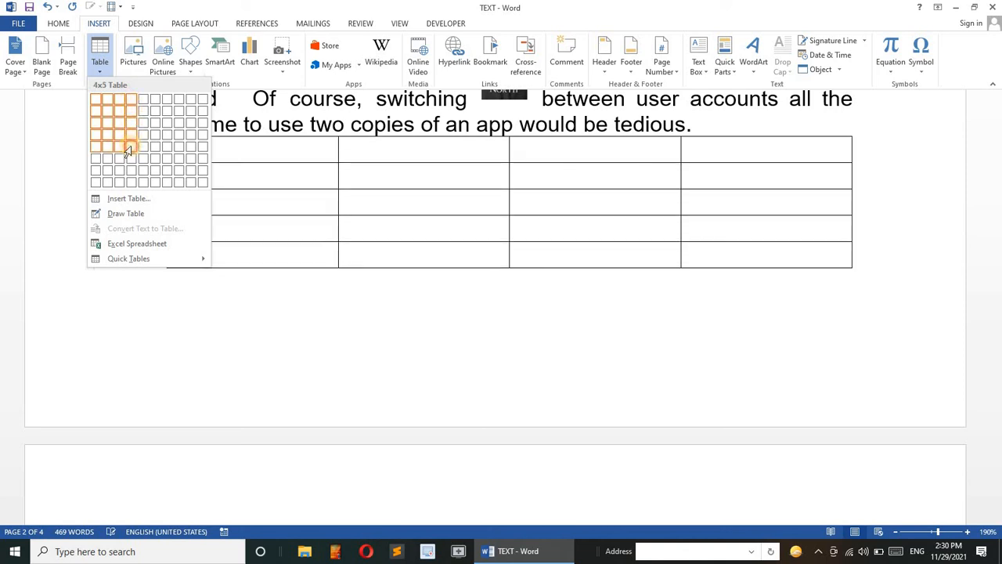
click(131, 146)
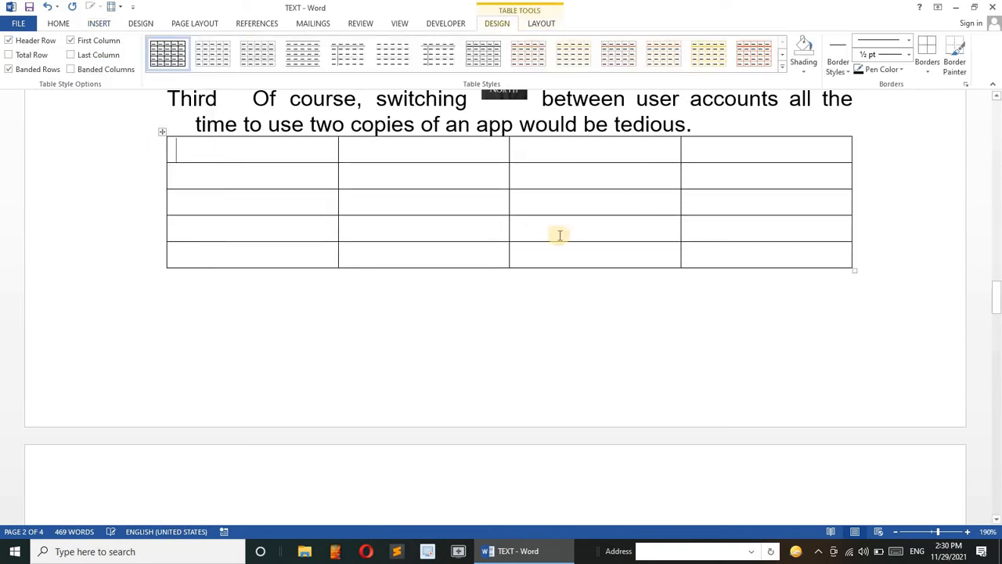
Enter 3, 4, 5 and 6 in the first four cells of the new table's last column.
click(720, 147)
text(3)
key(Down)
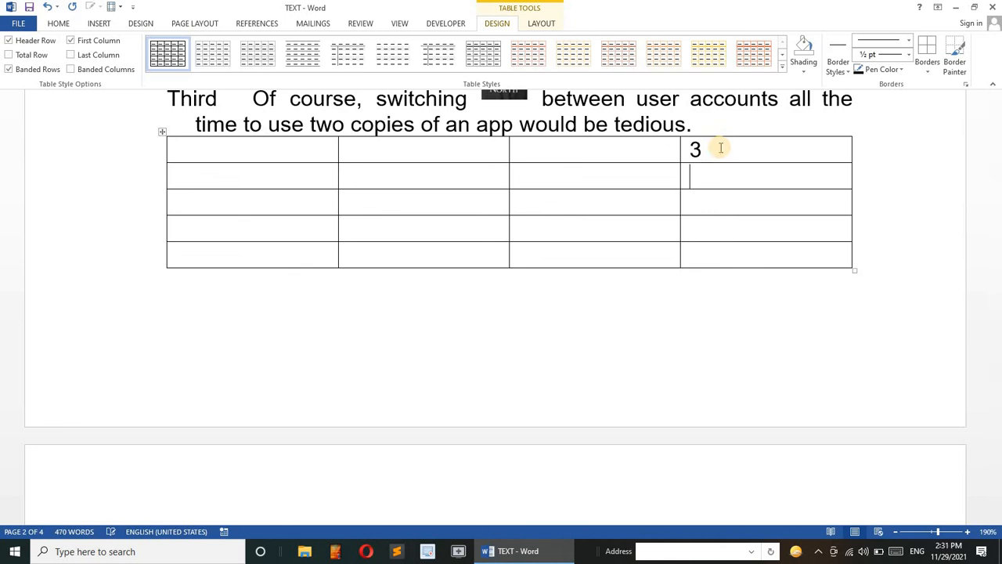
text(4)
key(Down)
text(5)
key(Down)
text(6)
key(Down)
Insert the formula =SUM(ABOVE) in the bottom cell of the last column.
click(540, 23)
click(830, 59)
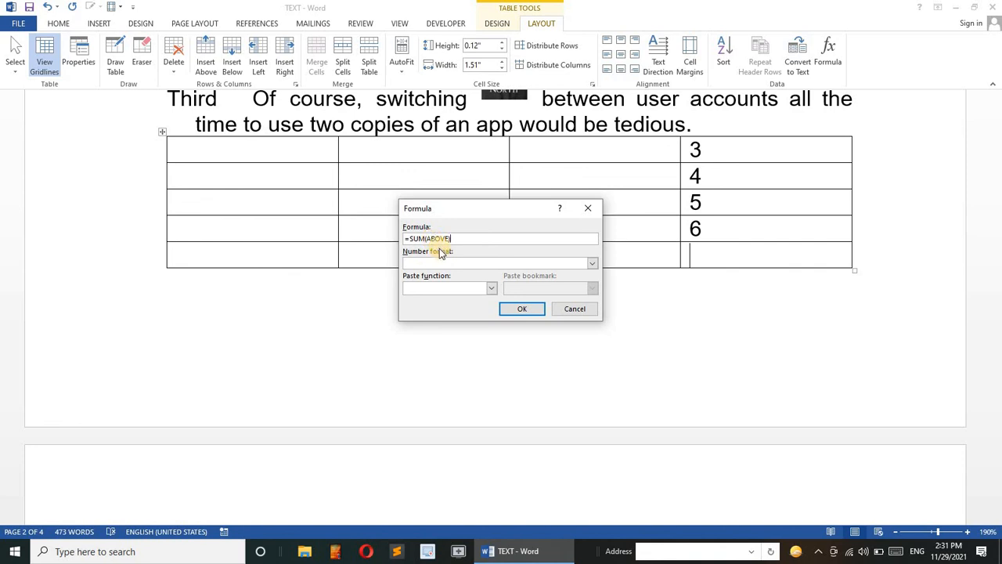
click(518, 308)
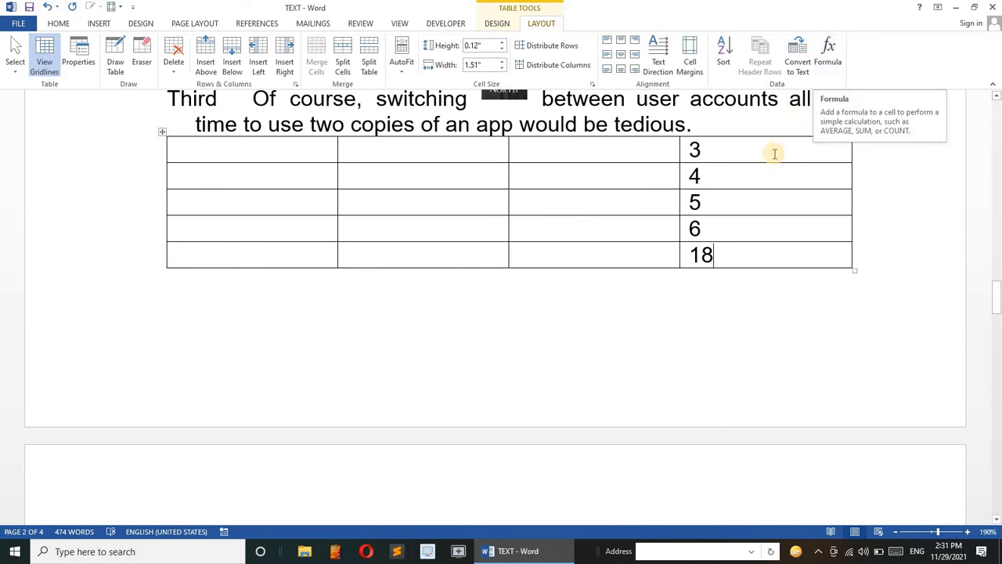
Look through the number formats offered for the bottom cell's formula and close the formula settings without changes.
click(833, 61)
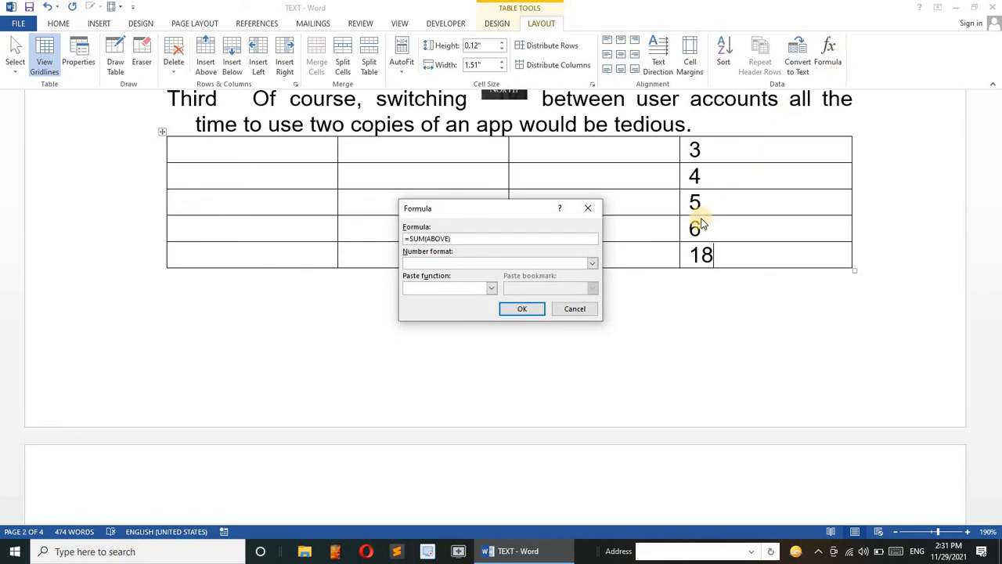
click(592, 266)
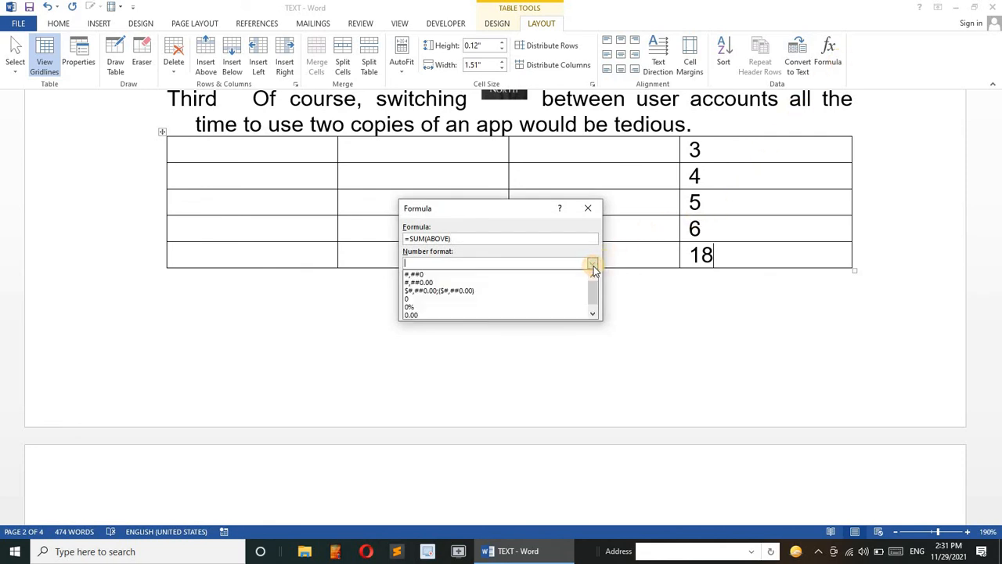
click(592, 266)
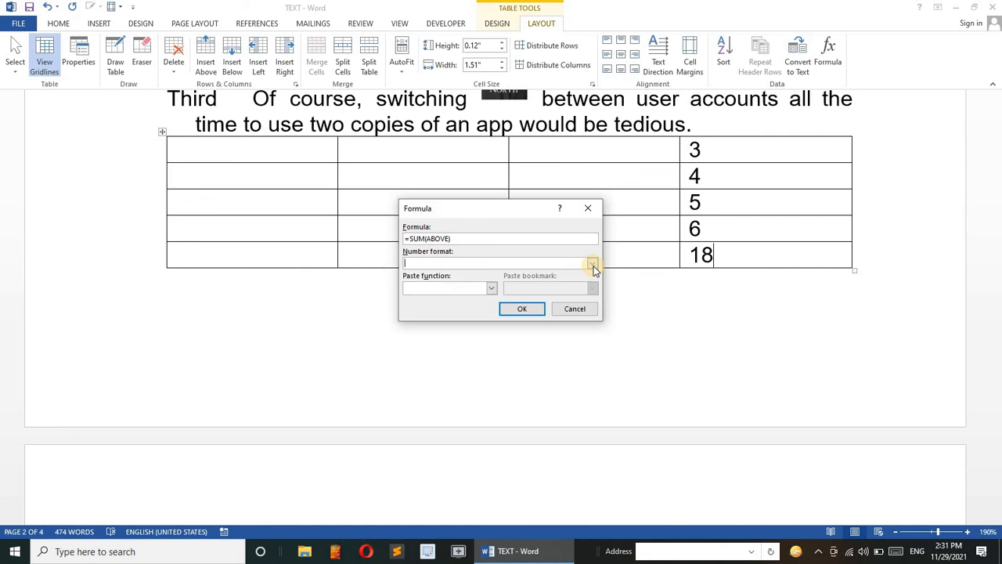
click(561, 309)
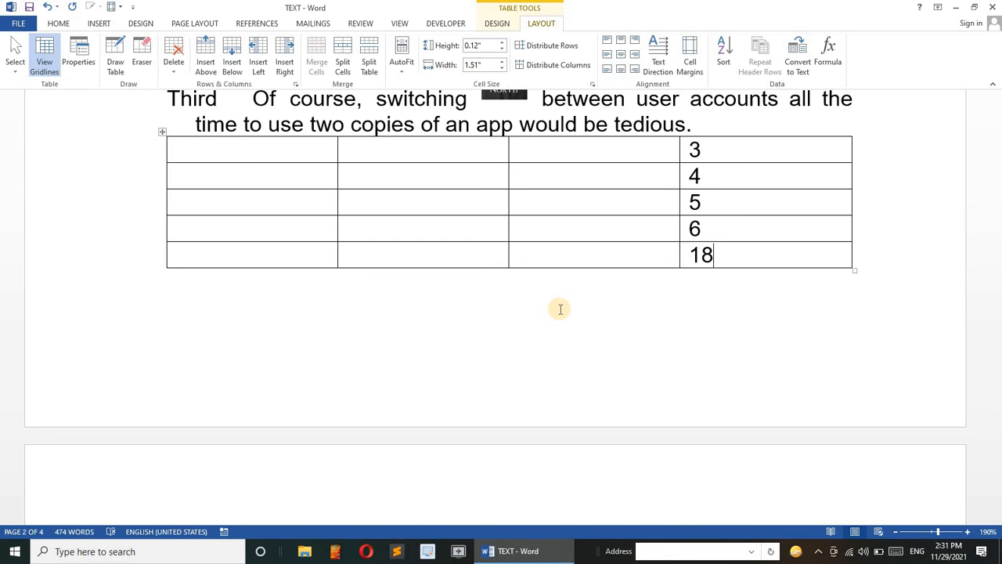
Delete the total from the last column's bottom cell and insert =SUM(ABOVE) there again.
key(BackSpace)
key(BackSpace)
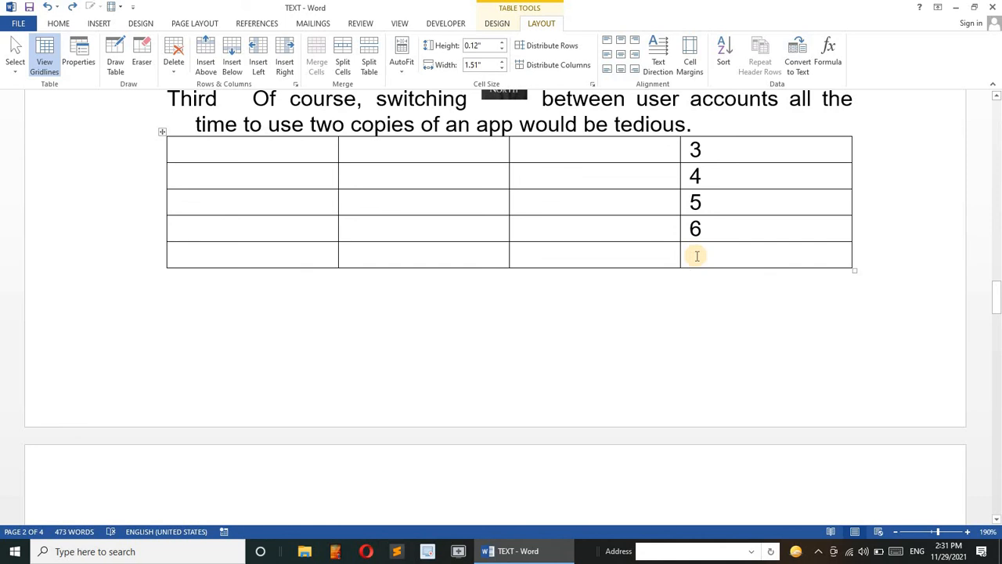
click(829, 57)
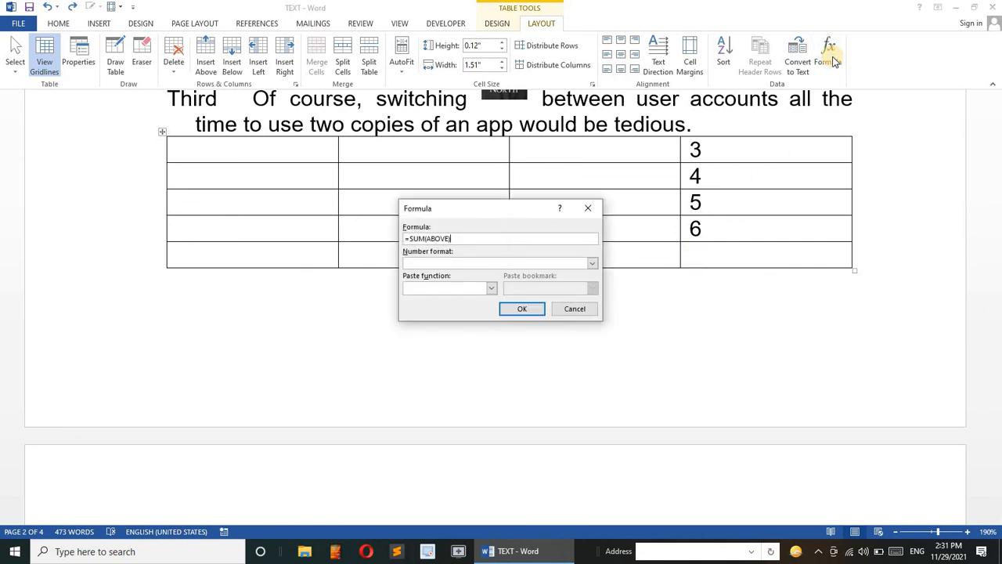
click(521, 306)
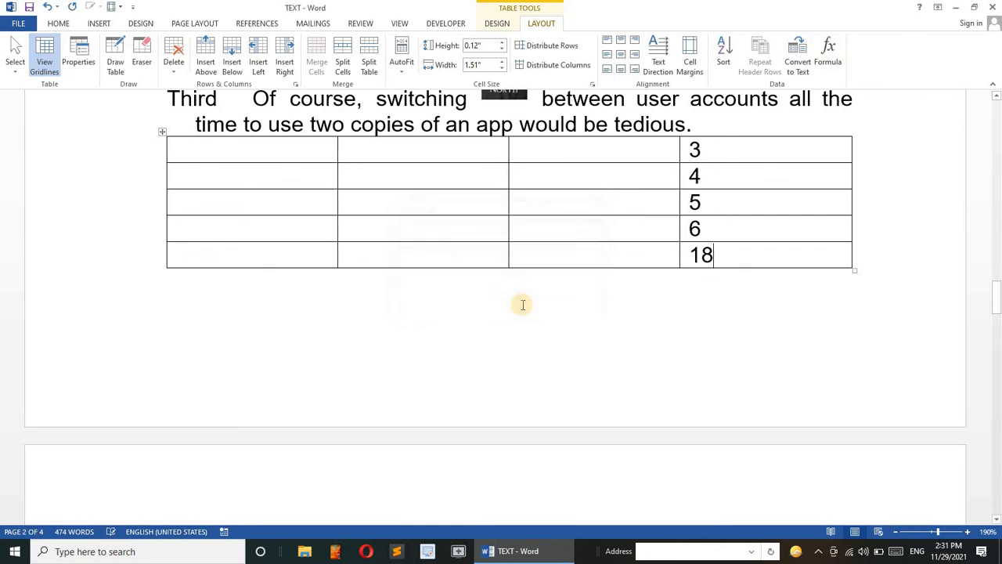